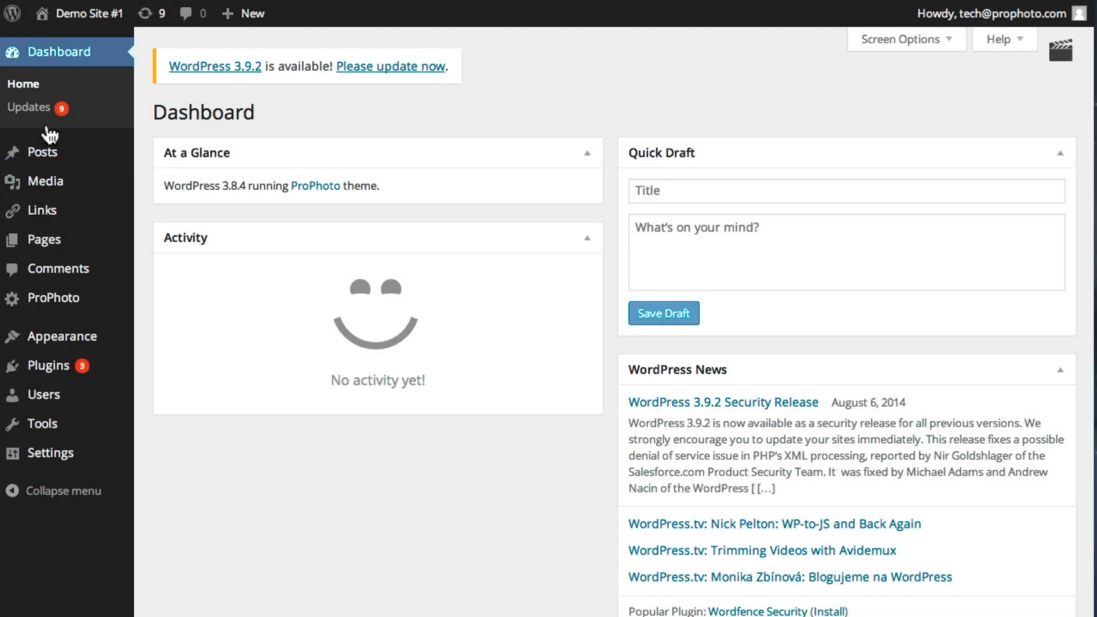
# Install the WordPress 3.9.2 update from the Updates page
pyautogui.click(26, 117)
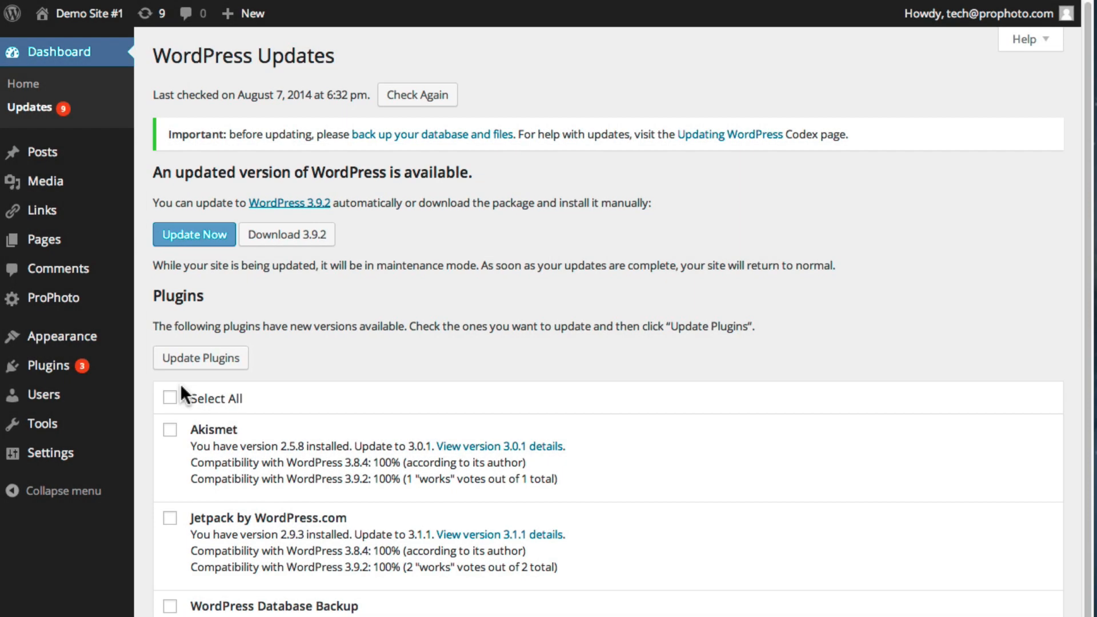
pyautogui.click(201, 237)
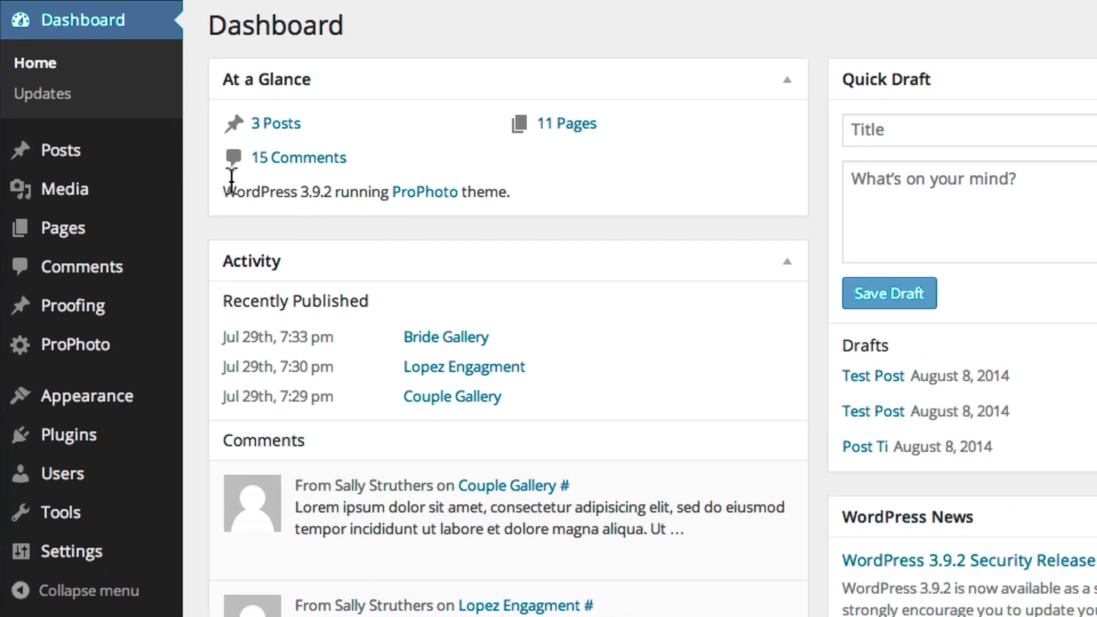
# Create a new post titled 'TEST POST' and put its body in Text (HTML) mode
pyautogui.moveTo(122, 162)
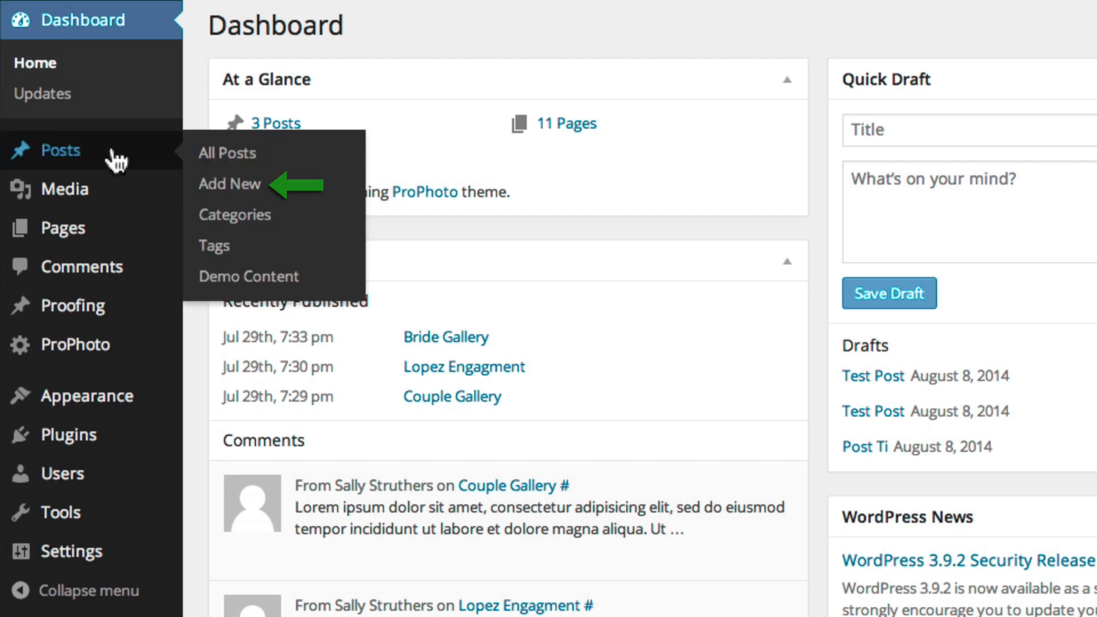
pyautogui.click(234, 188)
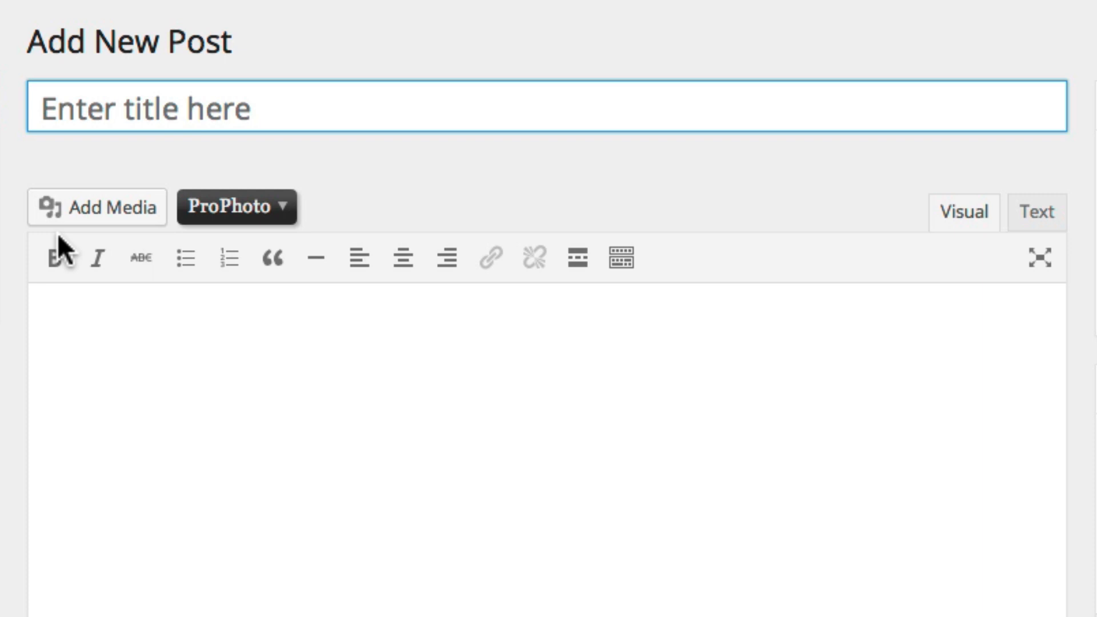
pyautogui.click(215, 109)
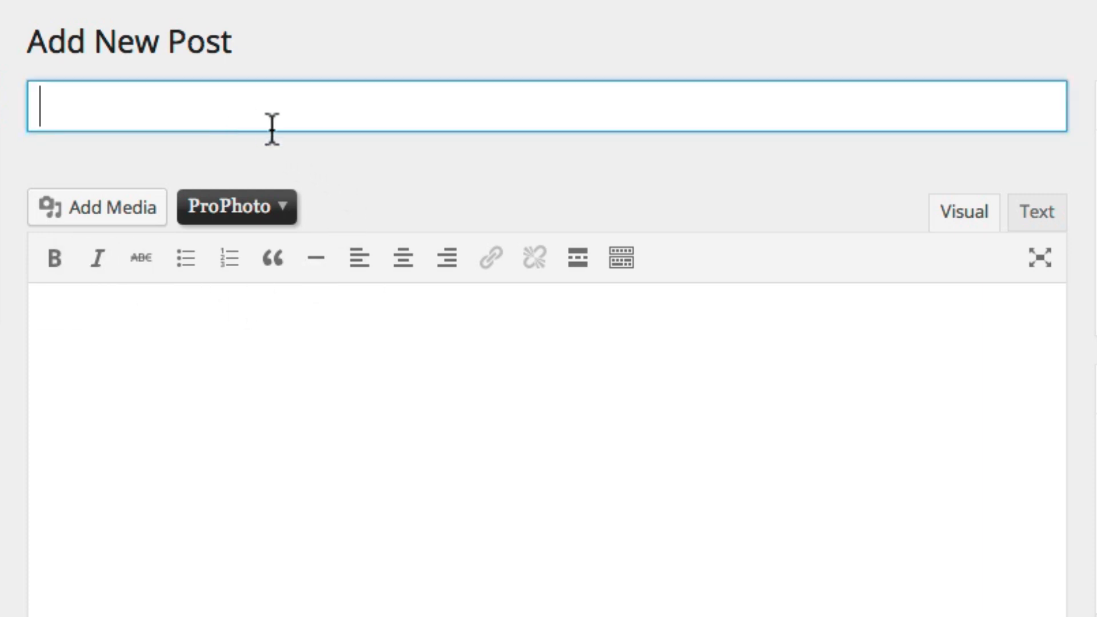
pyautogui.write('TEST P')
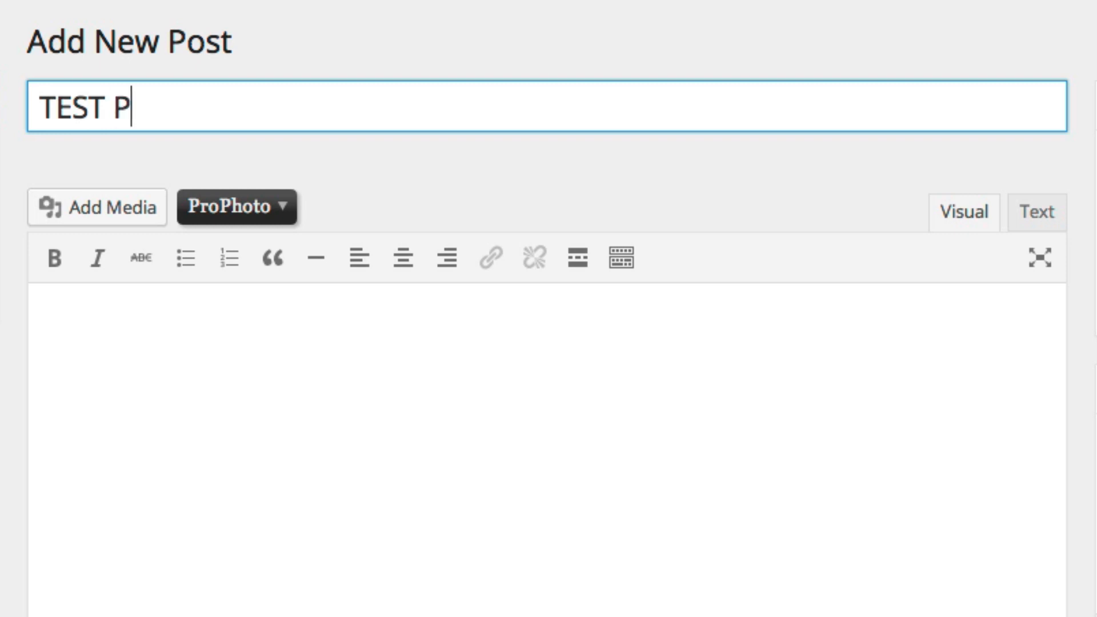
pyautogui.write('OST')
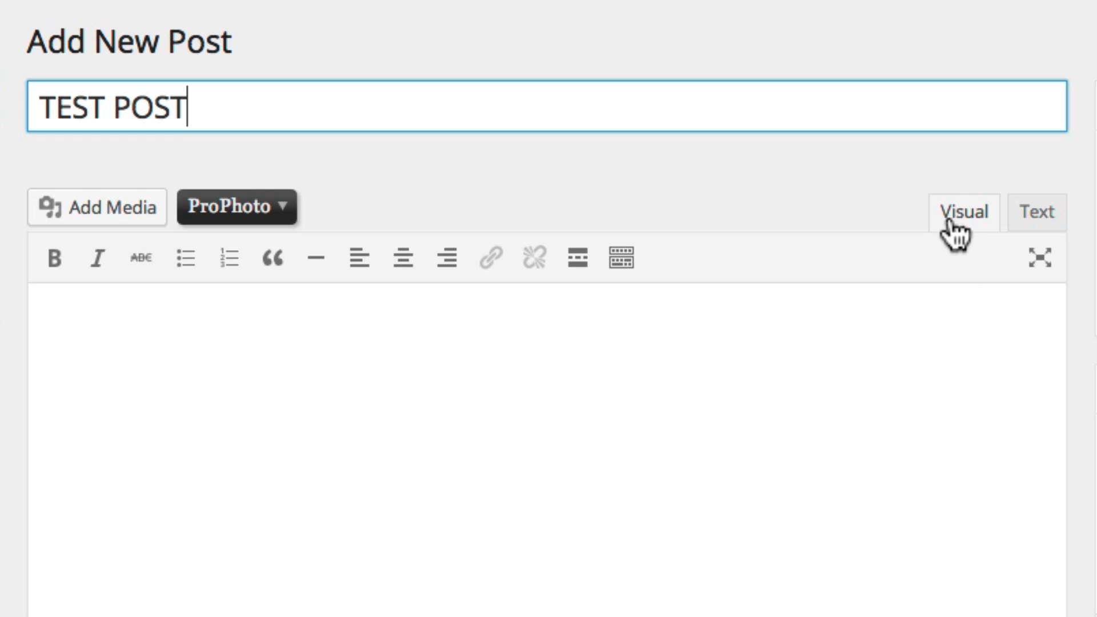
pyautogui.click(1051, 223)
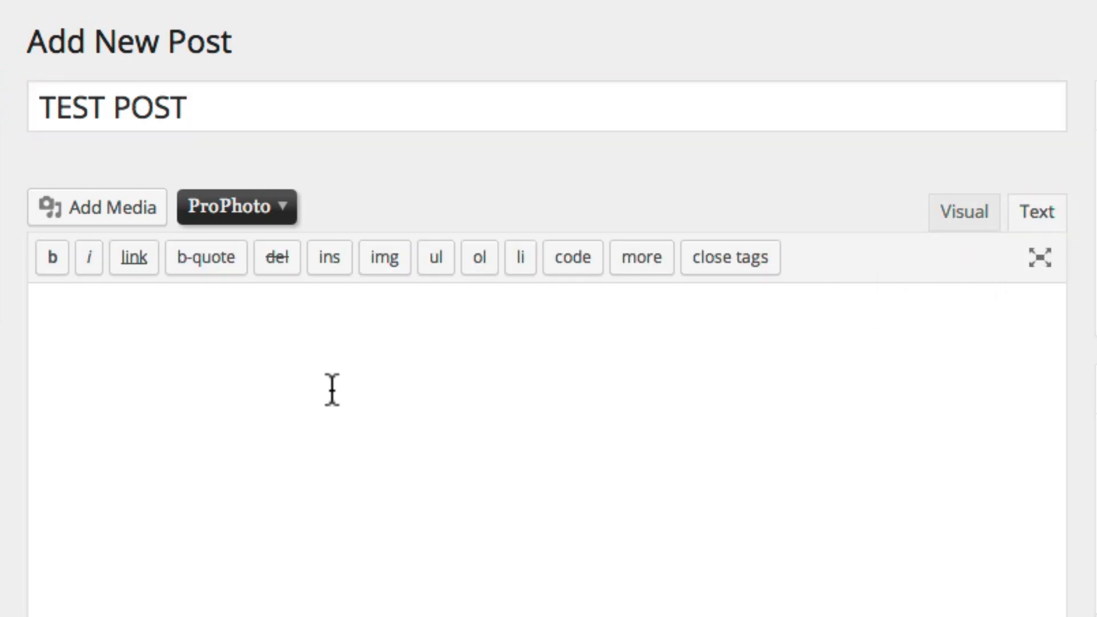
# Paste sample HTML, change alignleft to aligncenter and 0000ff to 459874, then clear the body
pyautogui.press('super+v')
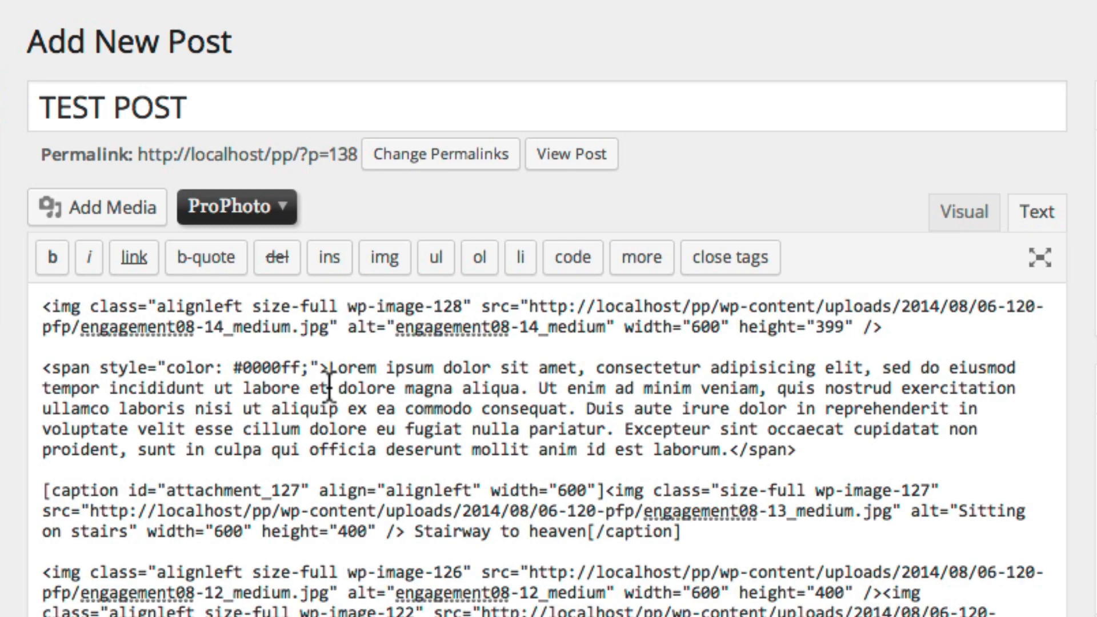
pyautogui.doubleClick(217, 308)
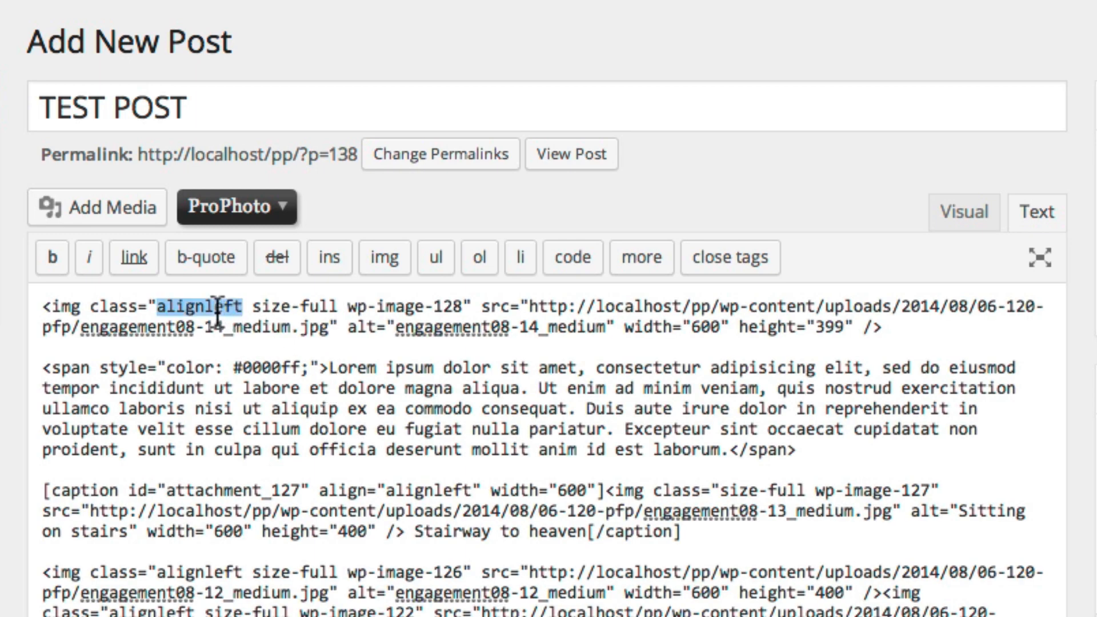
pyautogui.write('aligncenter')
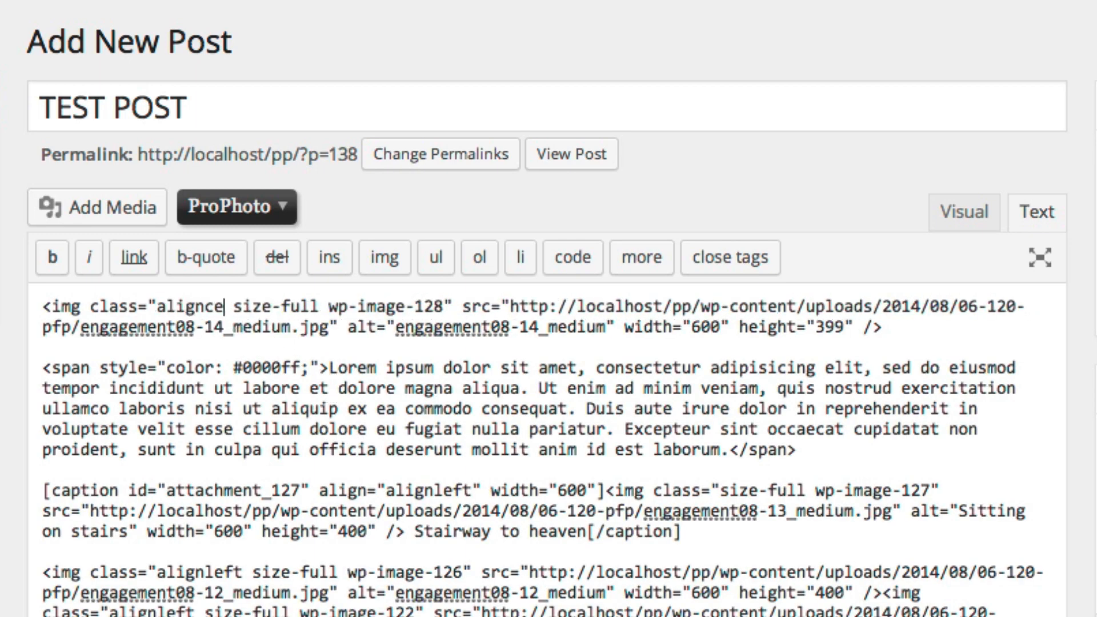
pyautogui.doubleClick(271, 368)
pyautogui.write('459874')
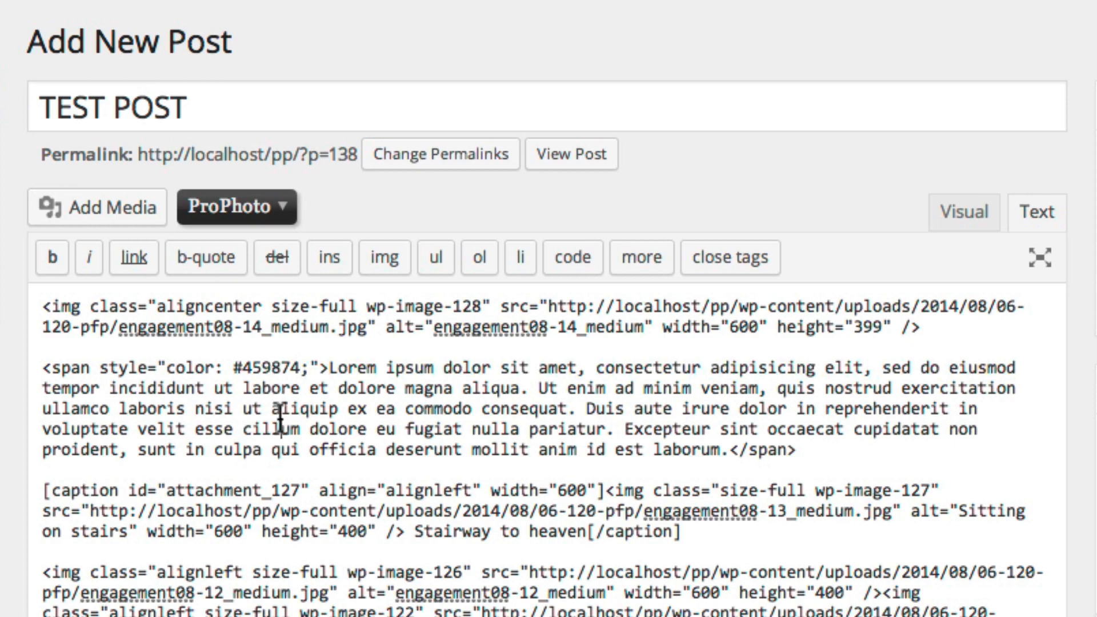
pyautogui.press('super+a')
pyautogui.press('BackSpace')
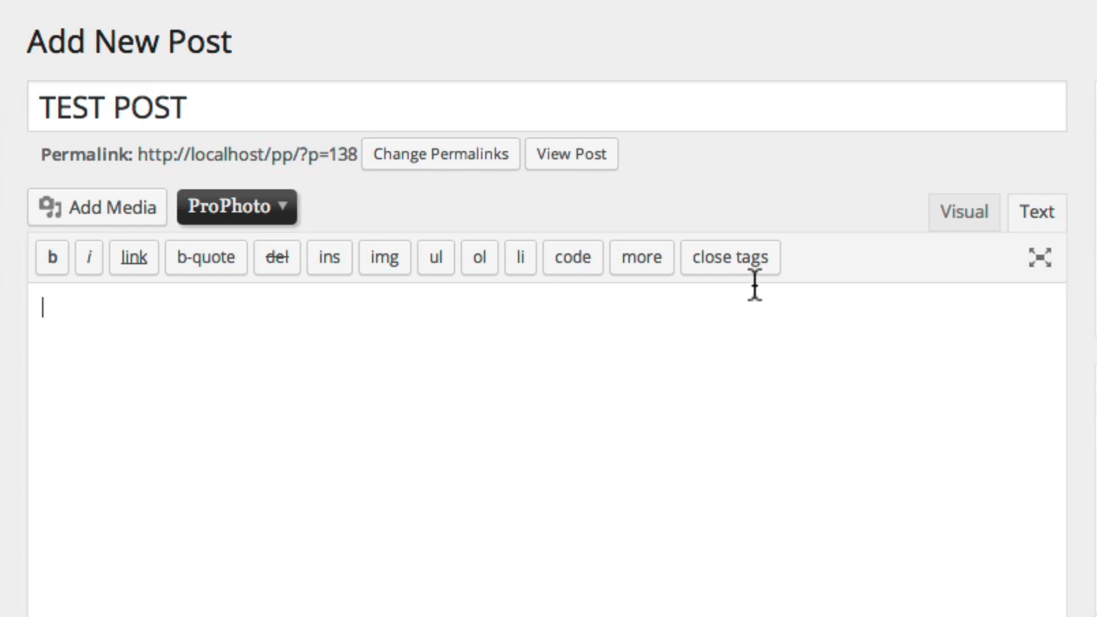
# In Visual mode, write 'Here's some text for my post....' followed by three Lorem ipsum paragraphs
pyautogui.click(979, 216)
pyautogui.click(125, 327)
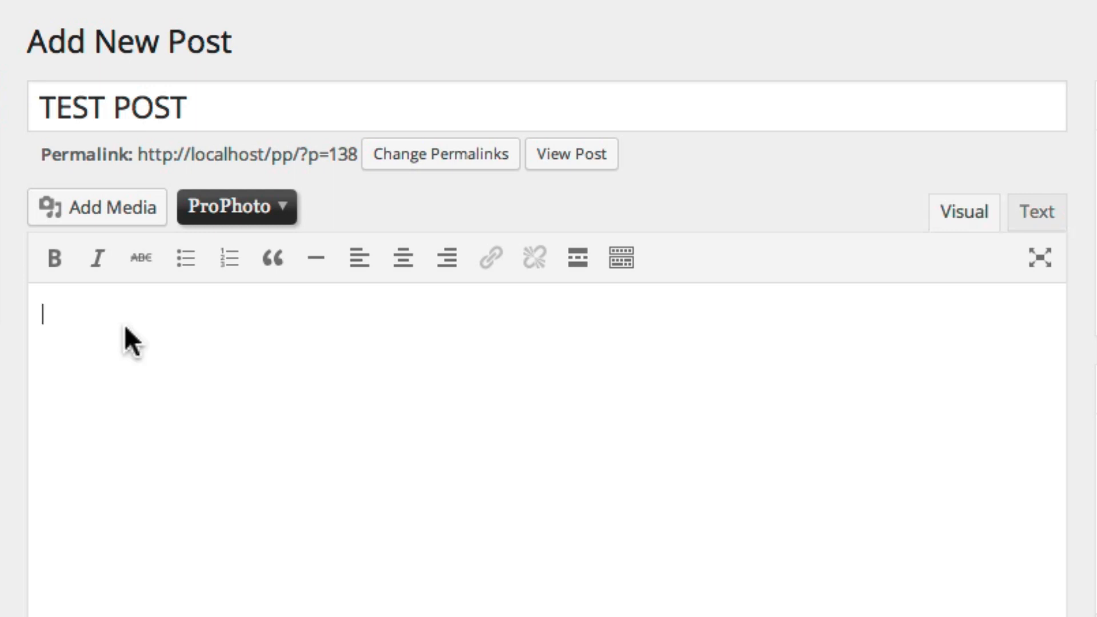
pyautogui.write("Here's some text ")
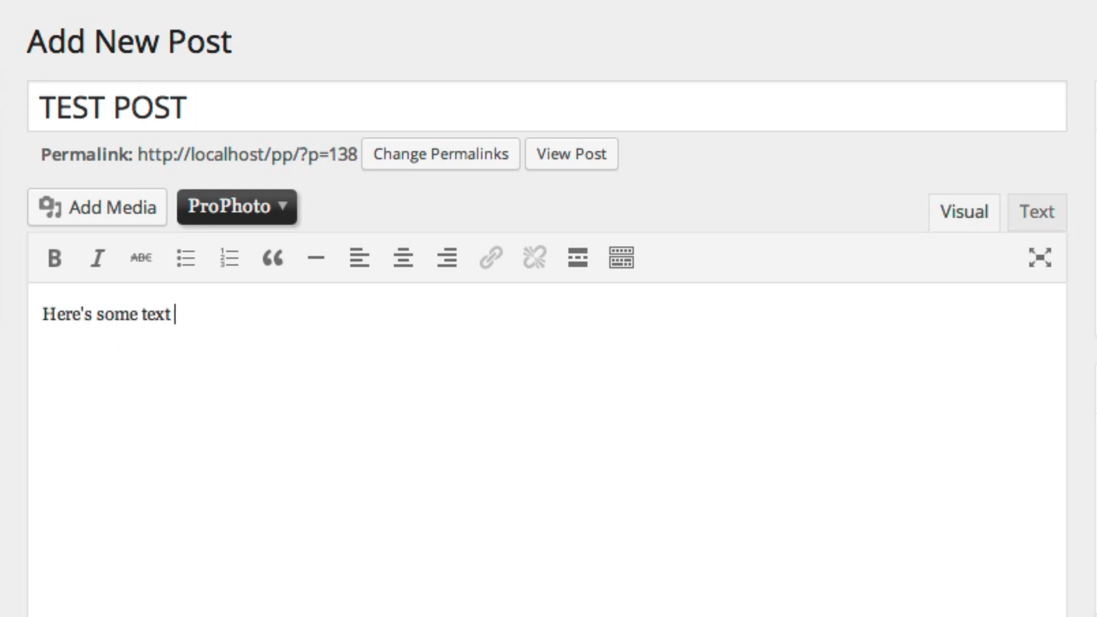
pyautogui.write('for my post....')
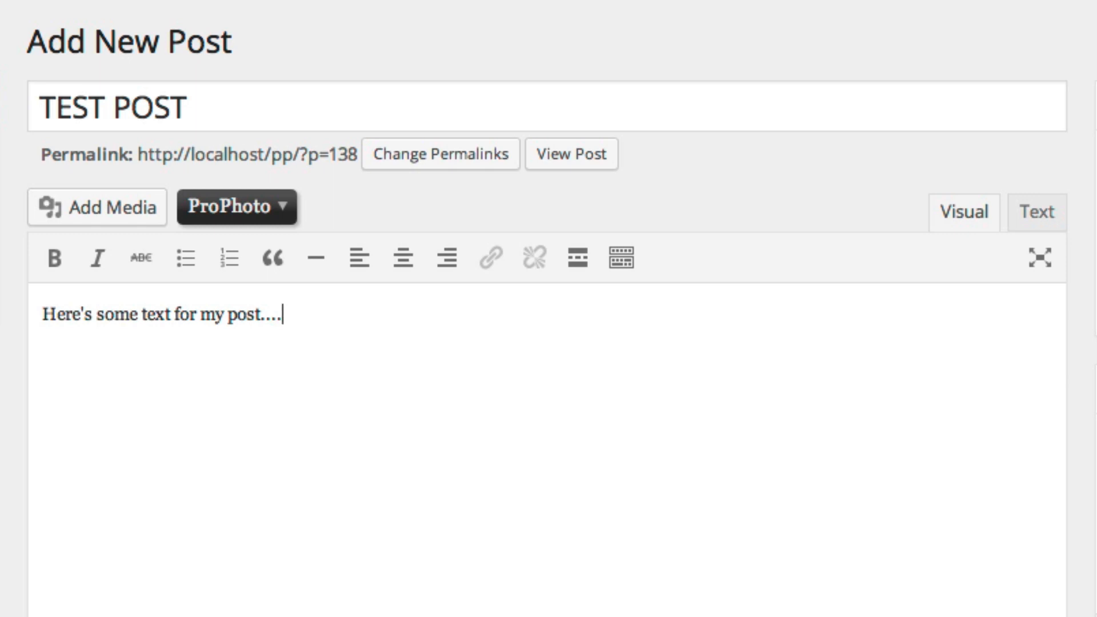
pyautogui.press('Return')
pyautogui.write('lorem')
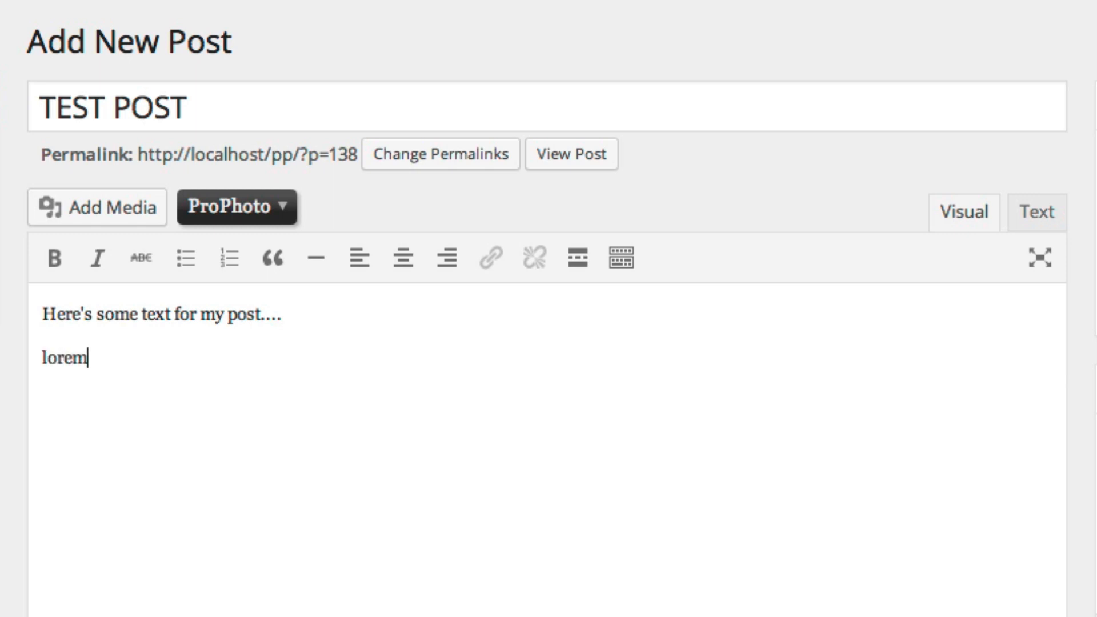
pyautogui.press('Return')
pyautogui.write('lore m')
pyautogui.press('Return')
pyautogui.write('lore m')
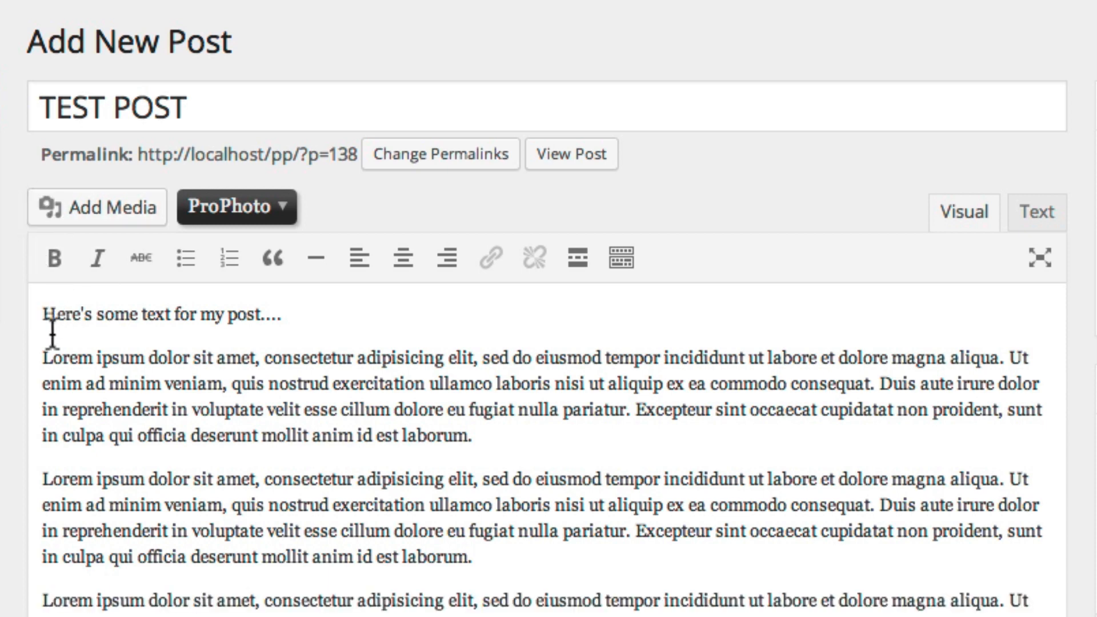
# Make 'Lorem ipsum' bold, 'consectetur adipisicing' italic and 'minim veniam' struck through
pyautogui.moveTo(40, 351); pyautogui.dragTo(145, 355)
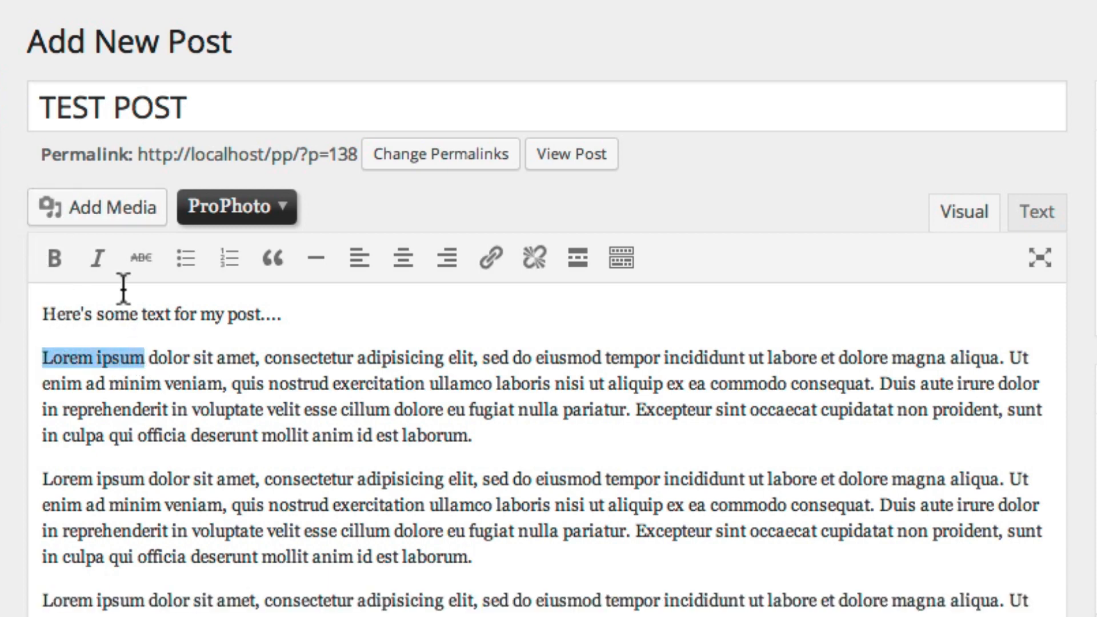
pyautogui.click(55, 260)
pyautogui.moveTo(285, 358); pyautogui.dragTo(462, 356)
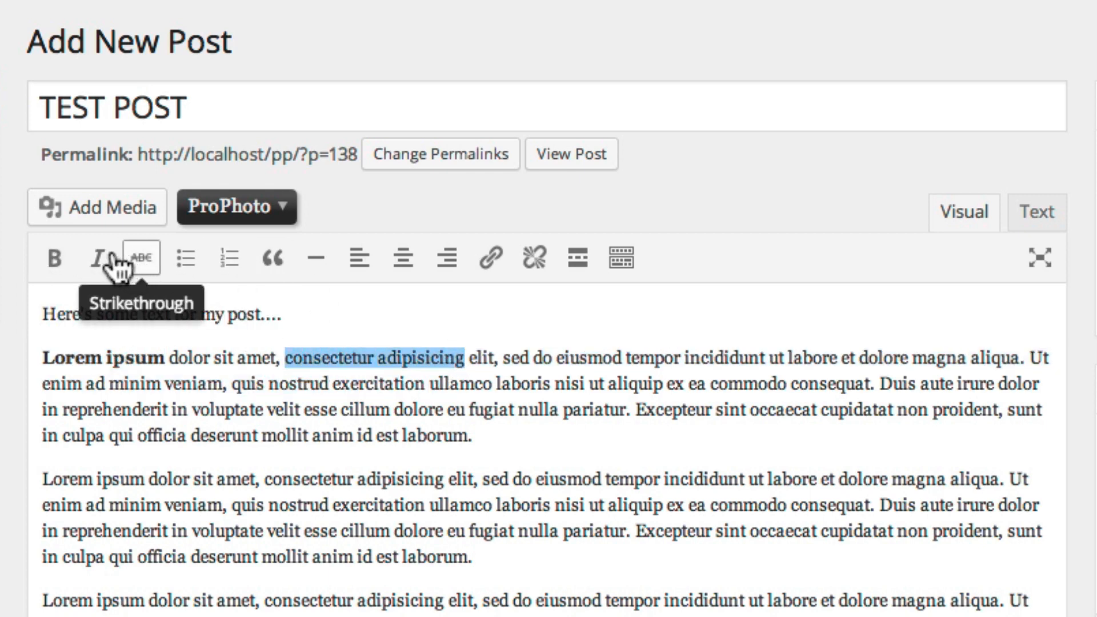
pyautogui.click(96, 260)
pyautogui.moveTo(130, 383); pyautogui.dragTo(245, 383)
pyautogui.click(141, 258)
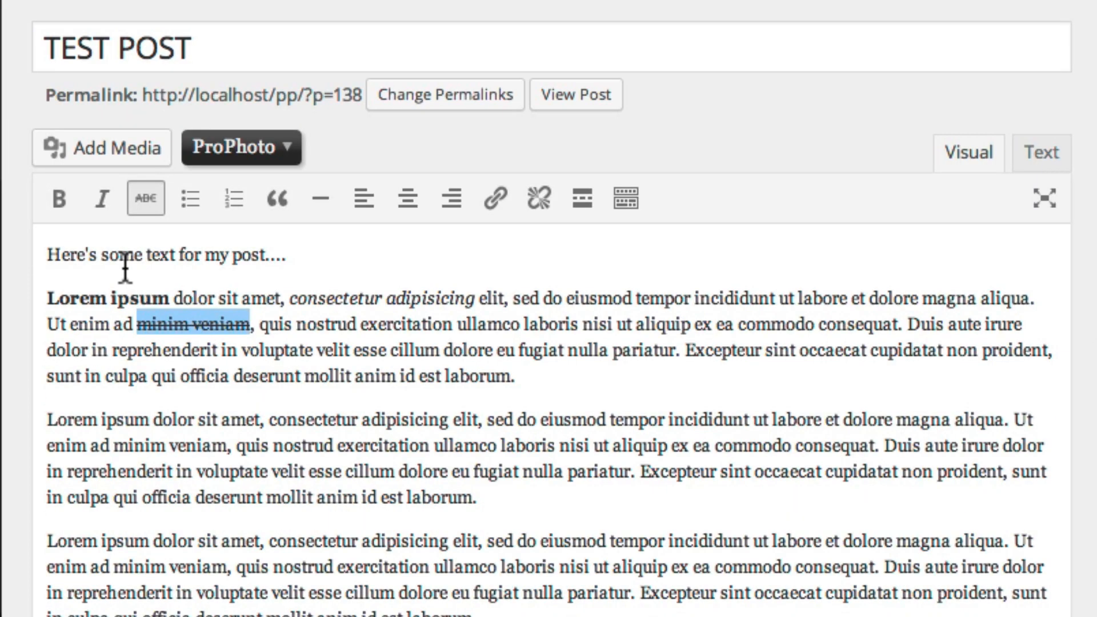
pyautogui.click(103, 415)
pyautogui.hotkey('ctrl', 'a')
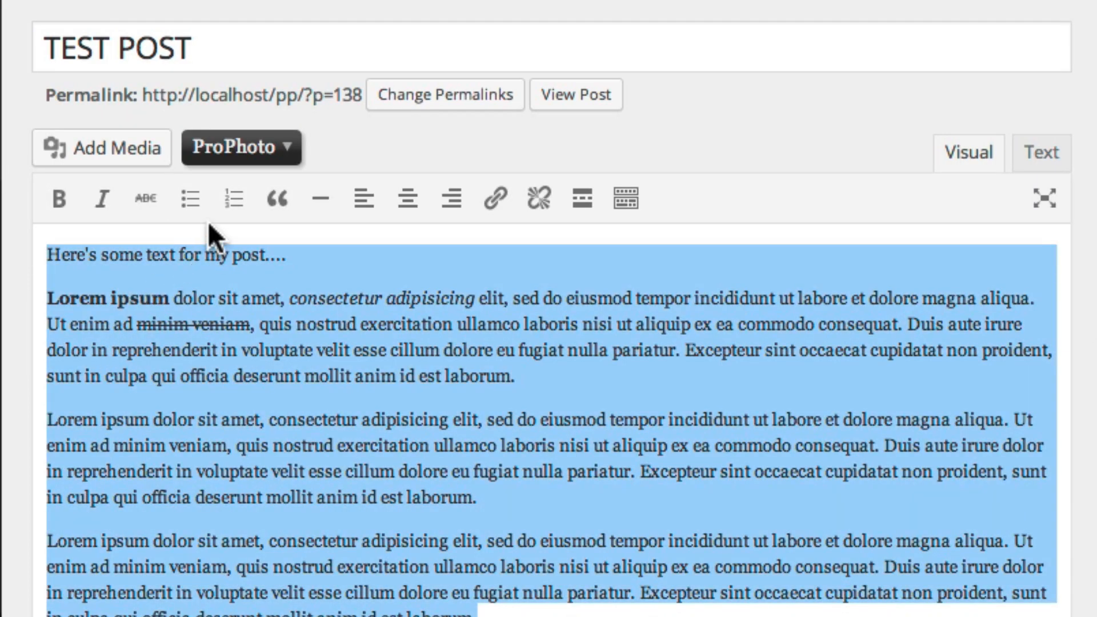
# Try bulleted and numbered lists and a block quote on the text, then remove the quote
pyautogui.click(191, 200)
pyautogui.click(192, 303)
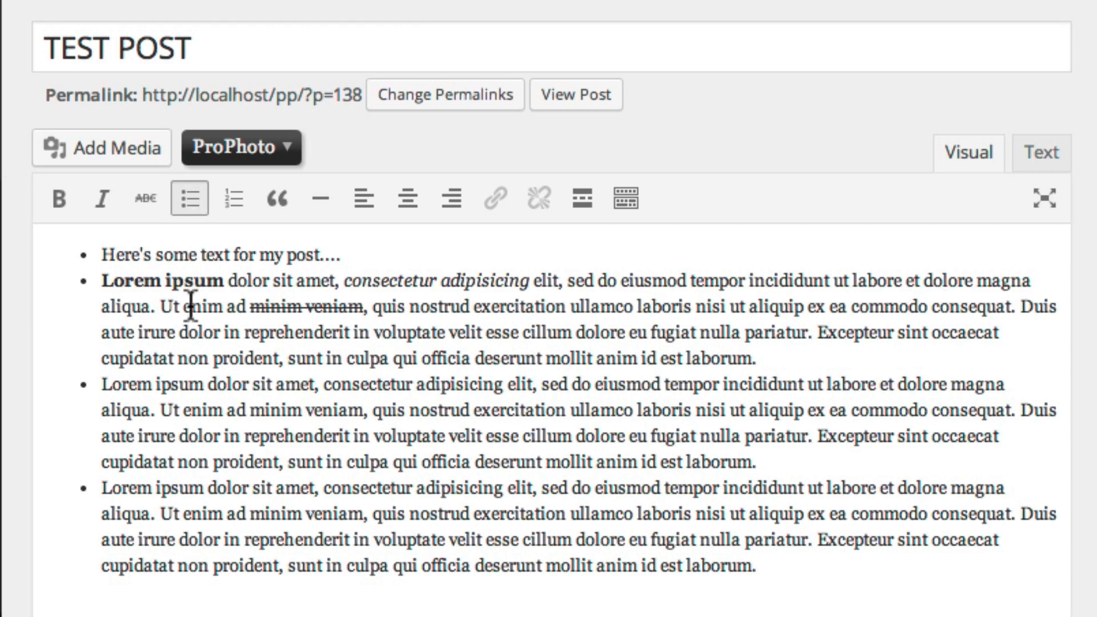
pyautogui.hotkey('ctrl', 'a')
pyautogui.click(231, 223)
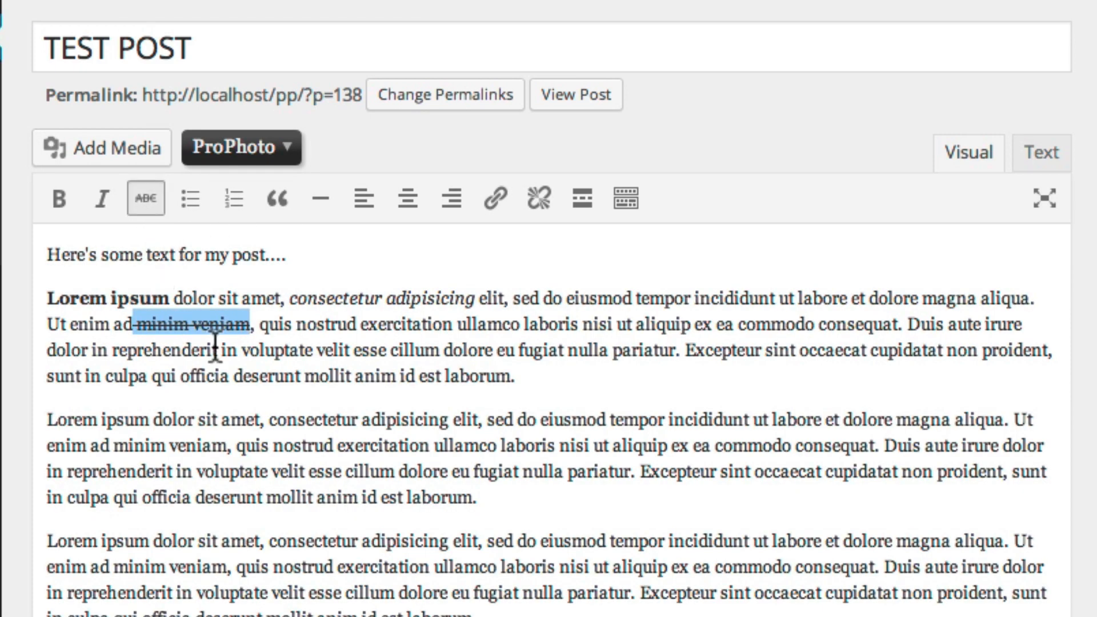
pyautogui.moveTo(517, 376); pyautogui.dragTo(49, 303)
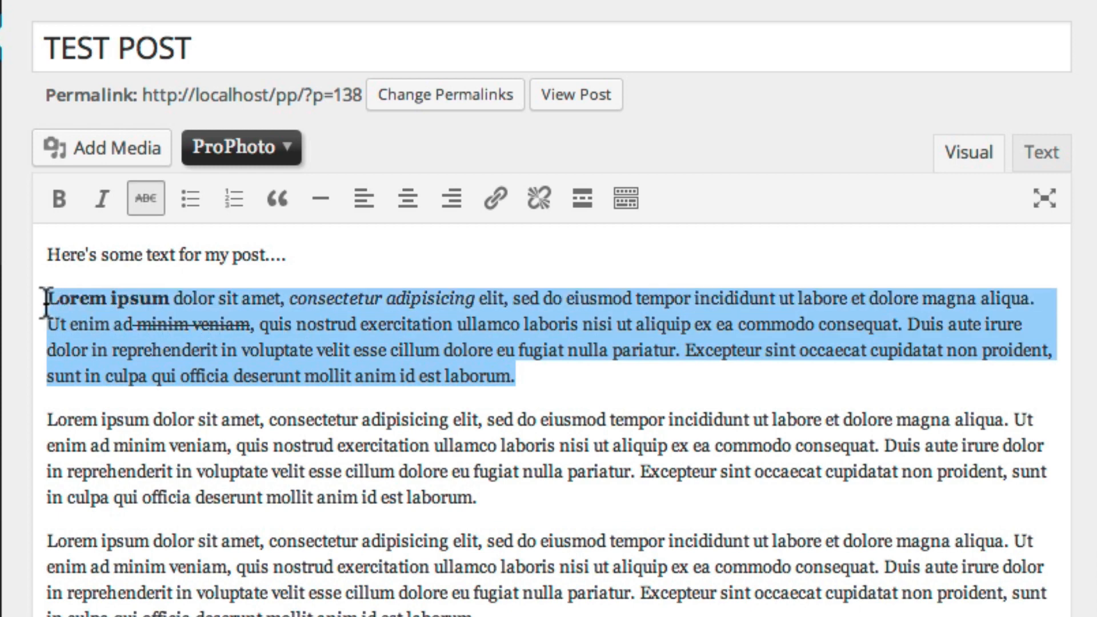
pyautogui.click(276, 213)
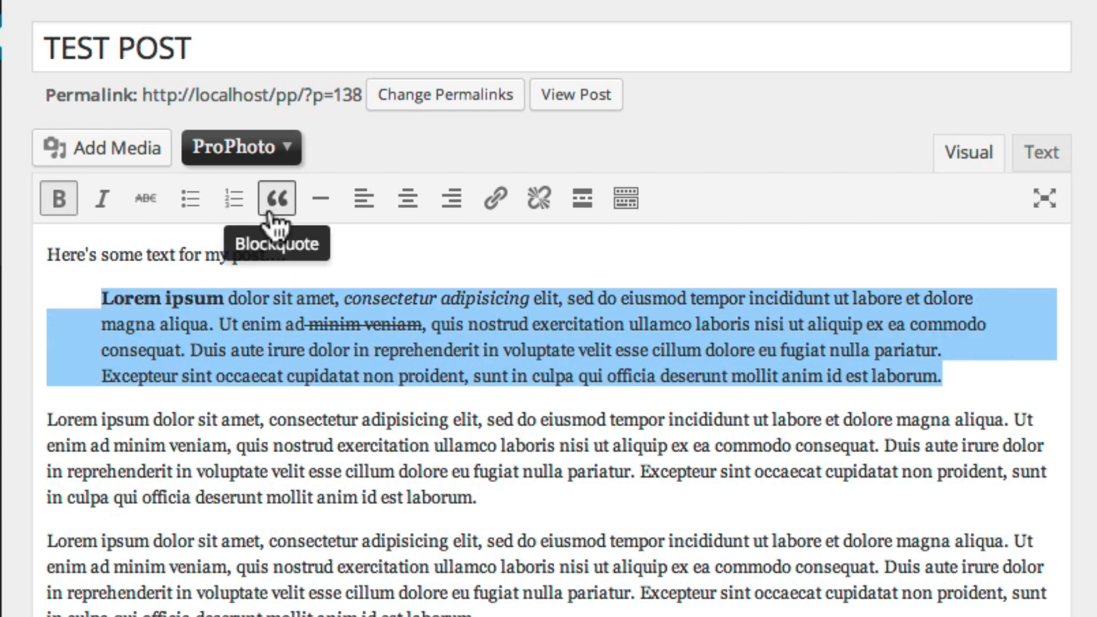
pyautogui.click(274, 213)
# Cycle the whole body through left, centre and right alignment, leaving it right-aligned
pyautogui.hotkey('ctrl', 'a')
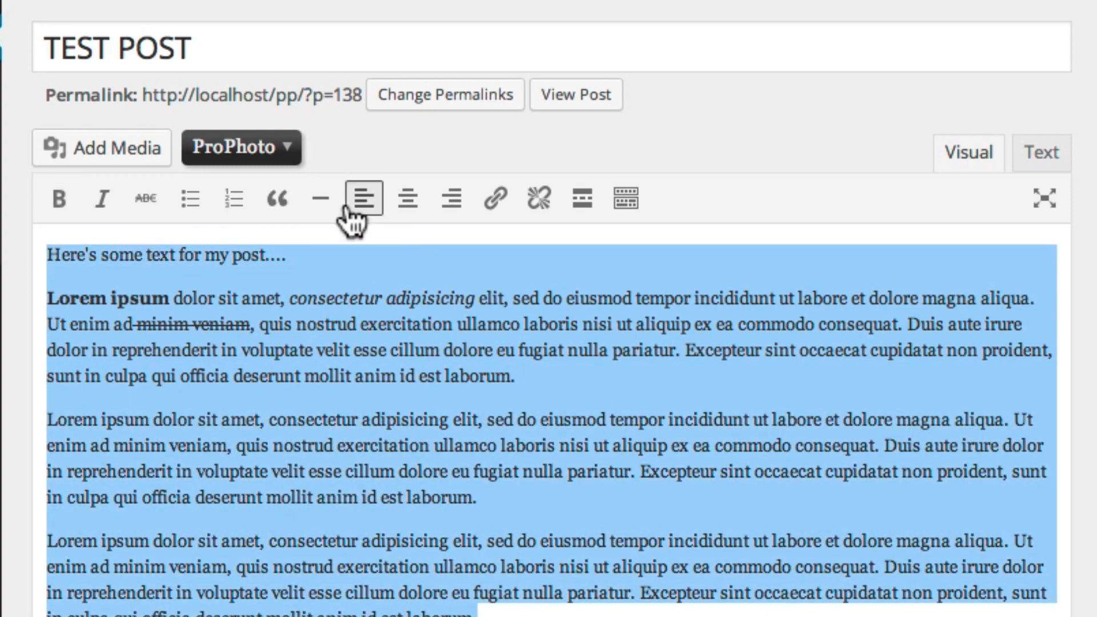
pyautogui.click(360, 205)
pyautogui.click(405, 212)
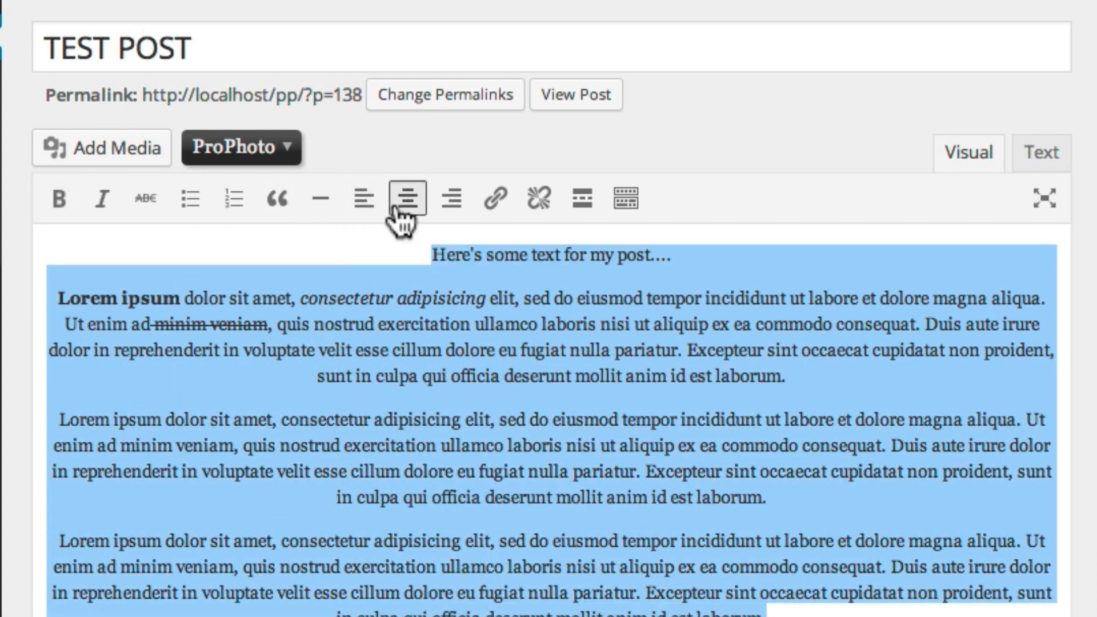
pyautogui.click(449, 216)
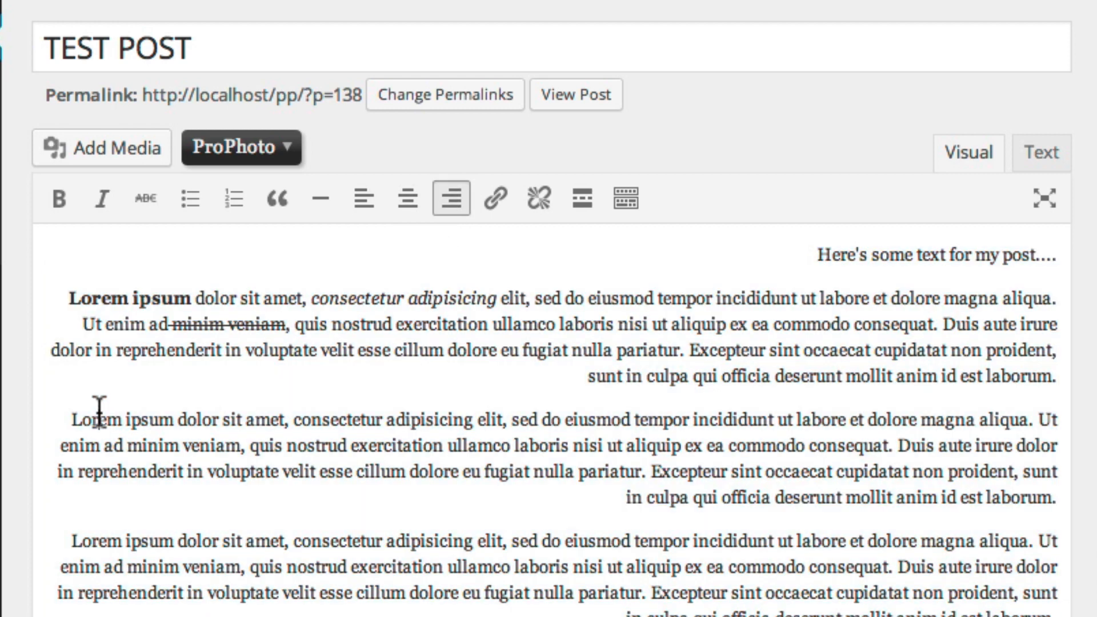
pyautogui.click(100, 415)
pyautogui.moveTo(73, 413); pyautogui.dragTo(214, 422)
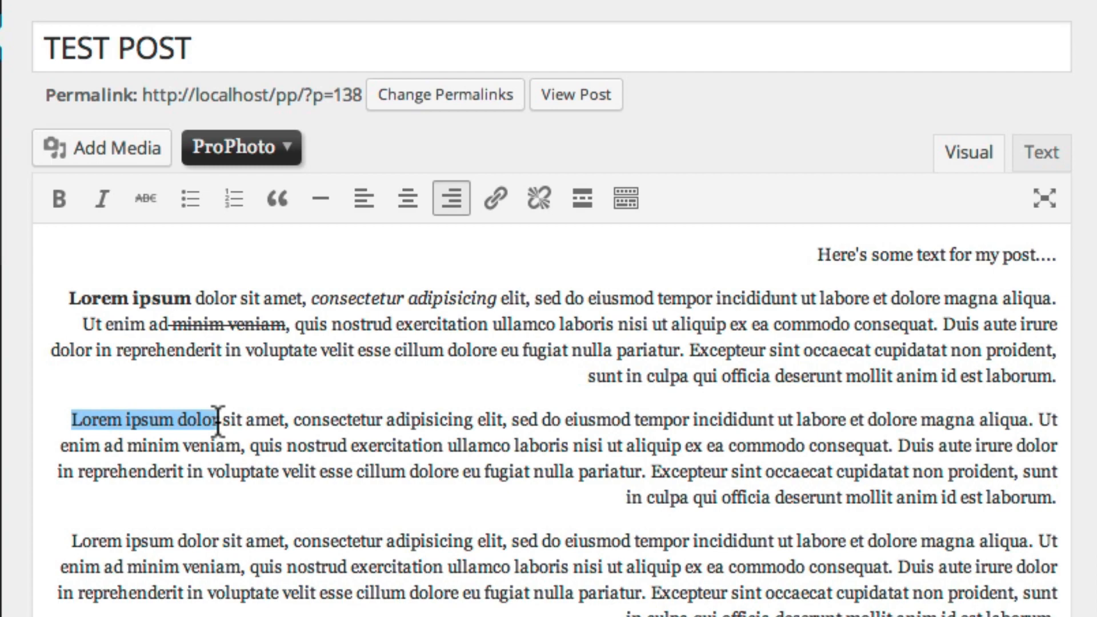
# Link 'Lorem ipsum dolor' to prophoto.com, titled 'ProPhoto Home Page', opening in a new tab
pyautogui.click(495, 198)
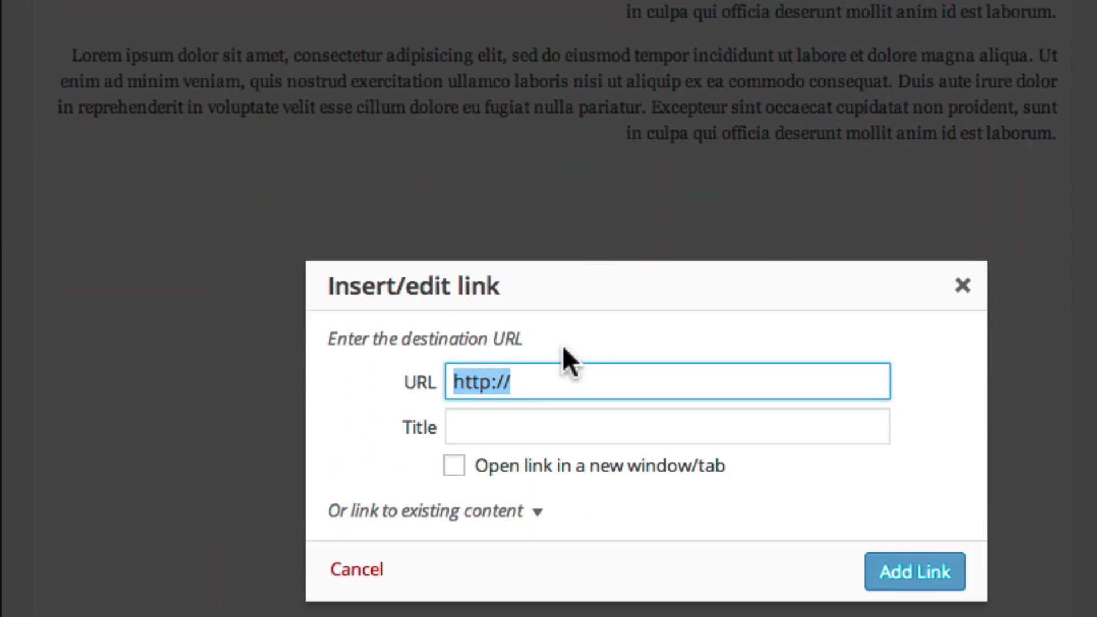
pyautogui.click(539, 377)
pyautogui.write('prophoto.com')
pyautogui.press('Tab')
pyautogui.write('Pro')
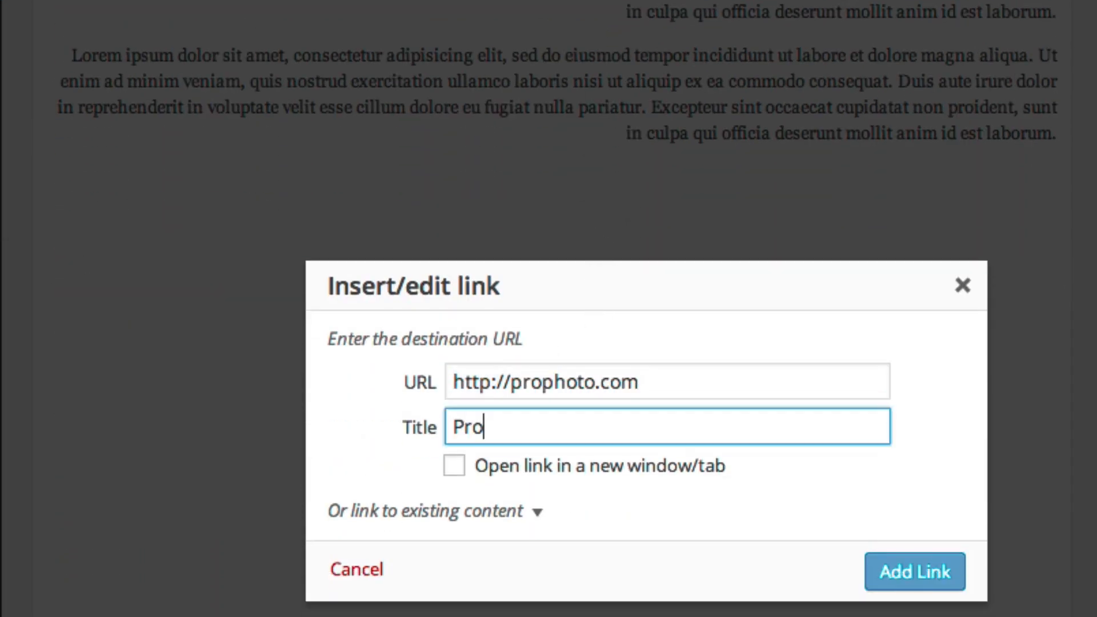
pyautogui.write('Photo Home Page')
pyautogui.click(455, 465)
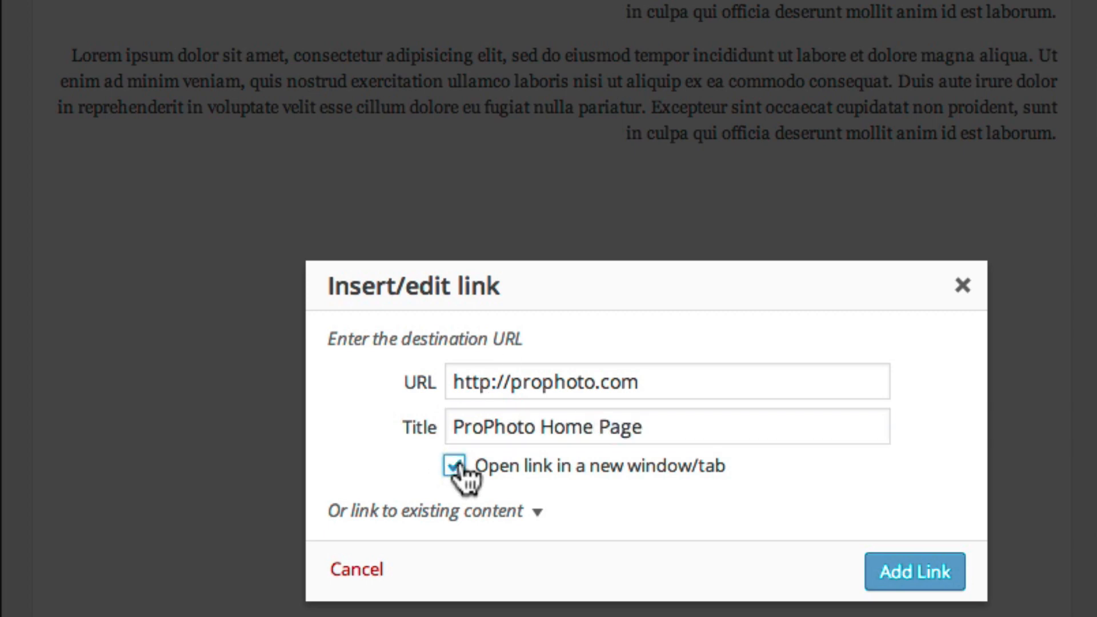
pyautogui.click(916, 571)
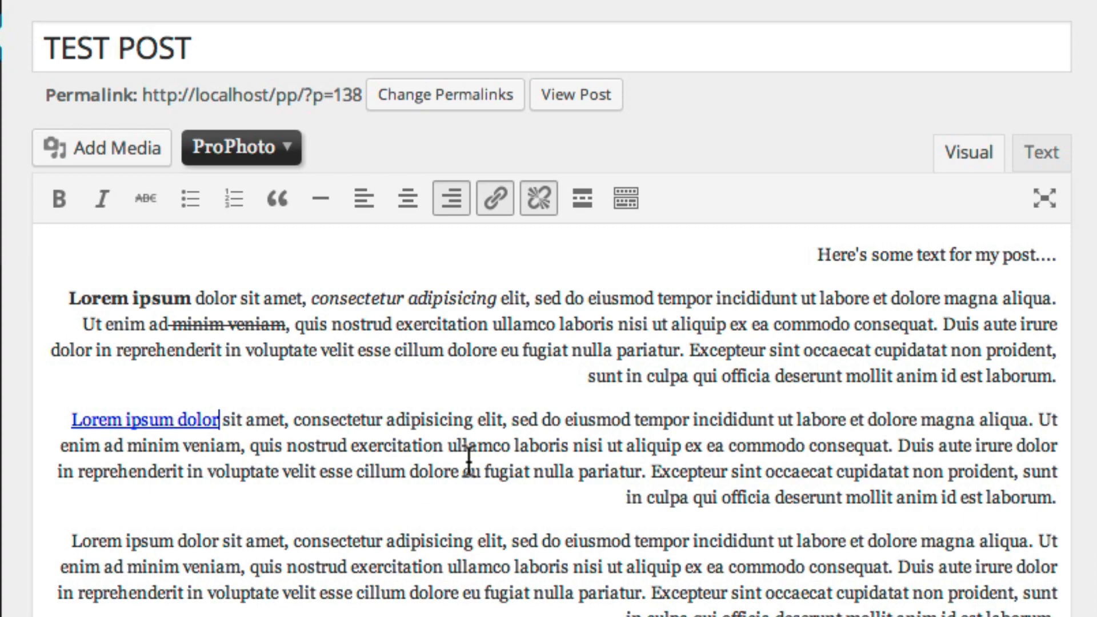
# Underline the first paragraph's 'Lorem ipsum' and colour it red
pyautogui.click(627, 200)
pyautogui.moveTo(68, 339); pyautogui.dragTo(186, 317)
pyautogui.click(211, 242)
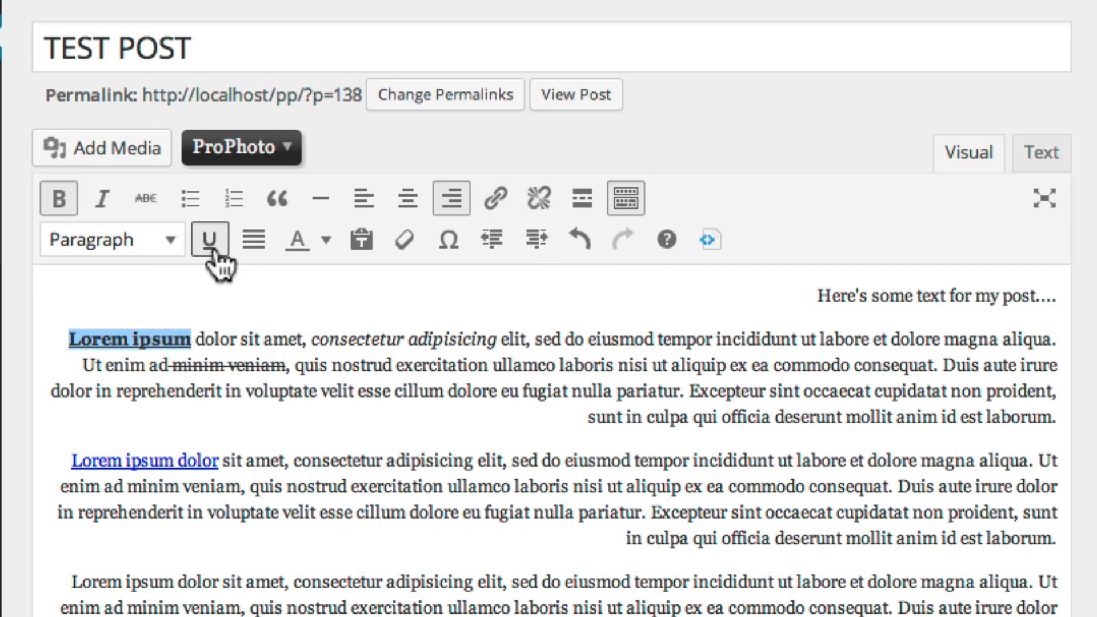
pyautogui.click(327, 241)
pyautogui.click(328, 283)
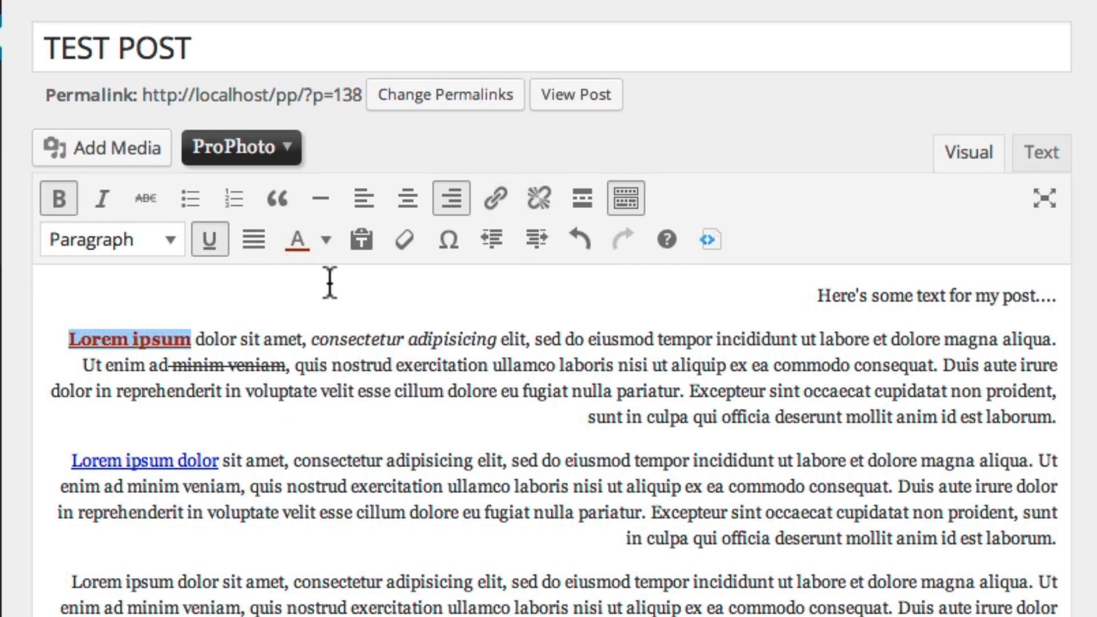
pyautogui.click(323, 296)
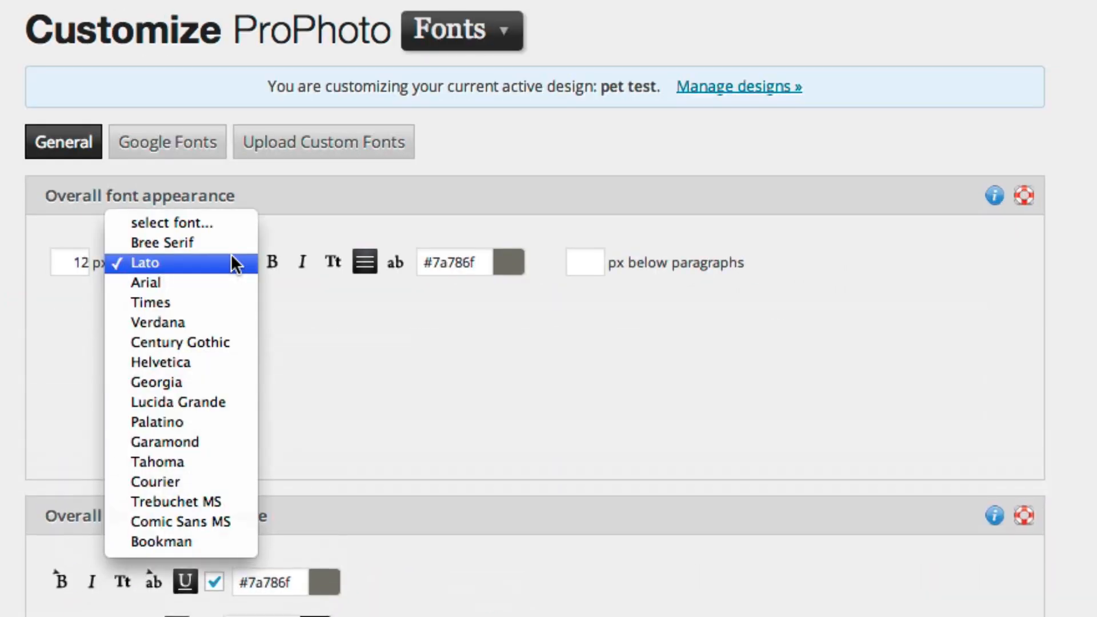
# Set the overall font to bold italic Bree Serif in colour #ef0043
pyautogui.click(233, 242)
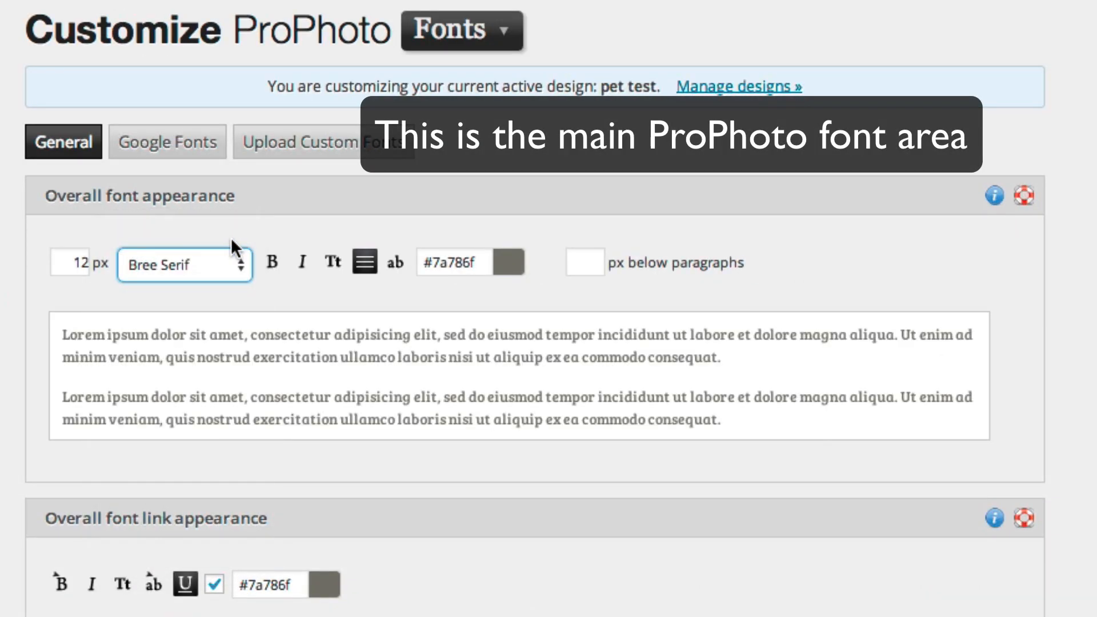
pyautogui.click(307, 268)
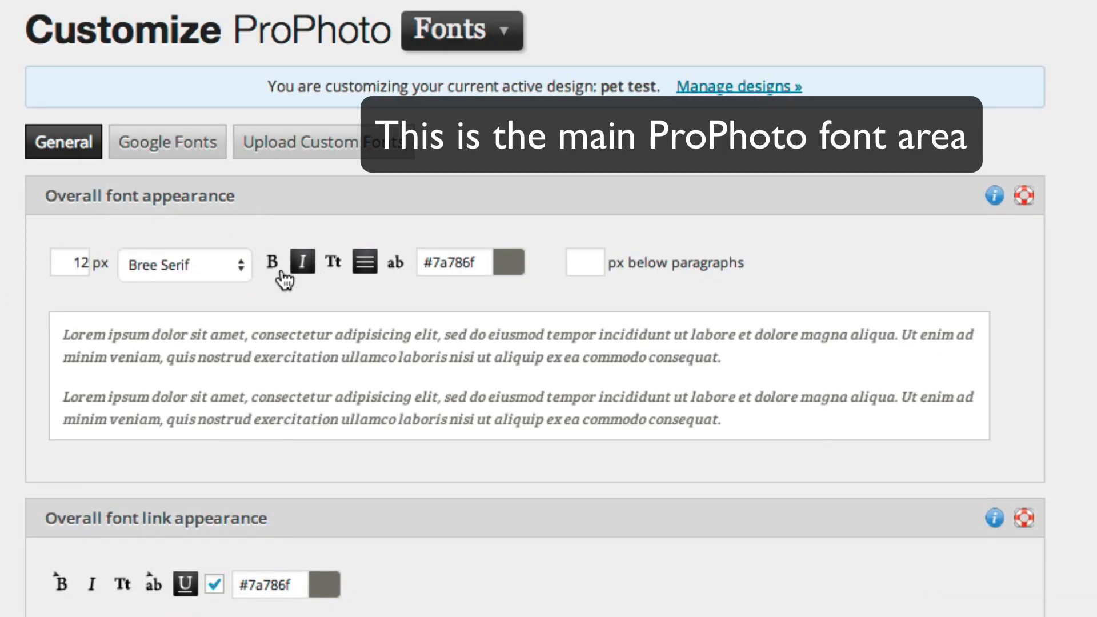
pyautogui.click(281, 273)
pyautogui.click(503, 264)
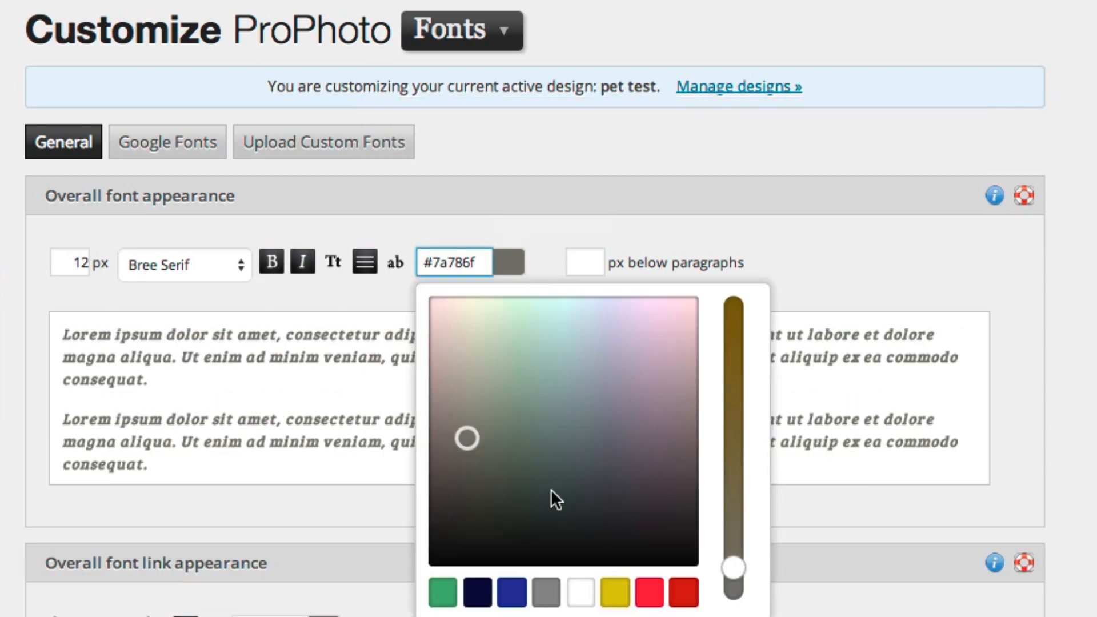
pyautogui.click(646, 597)
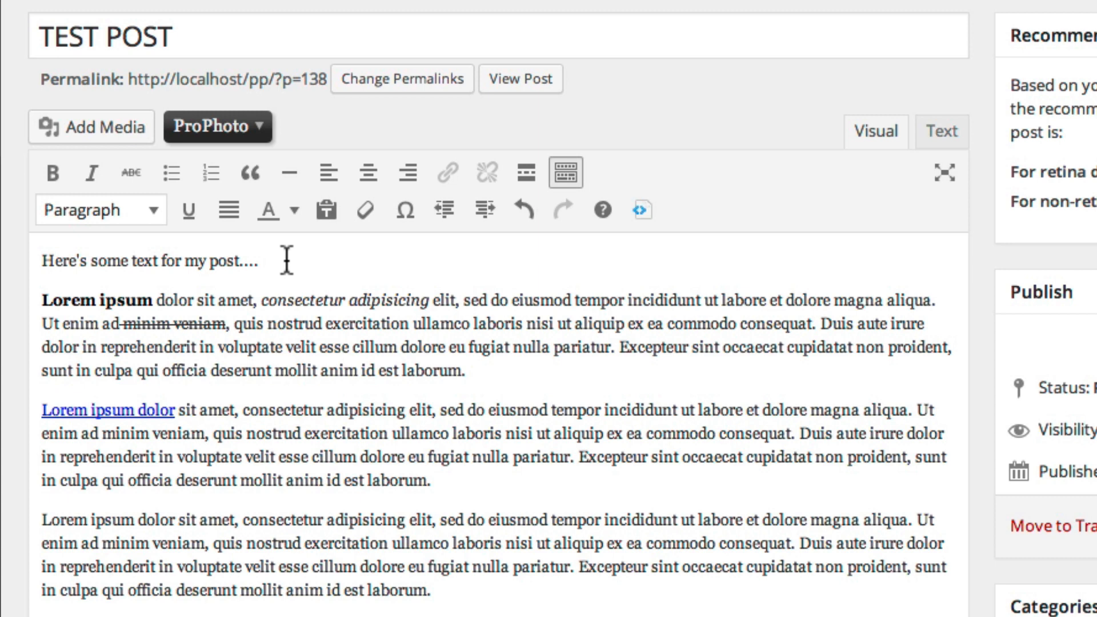
# Upload engagement01-00_medium.jpg to the media library at the end of the post
pyautogui.click(445, 587)
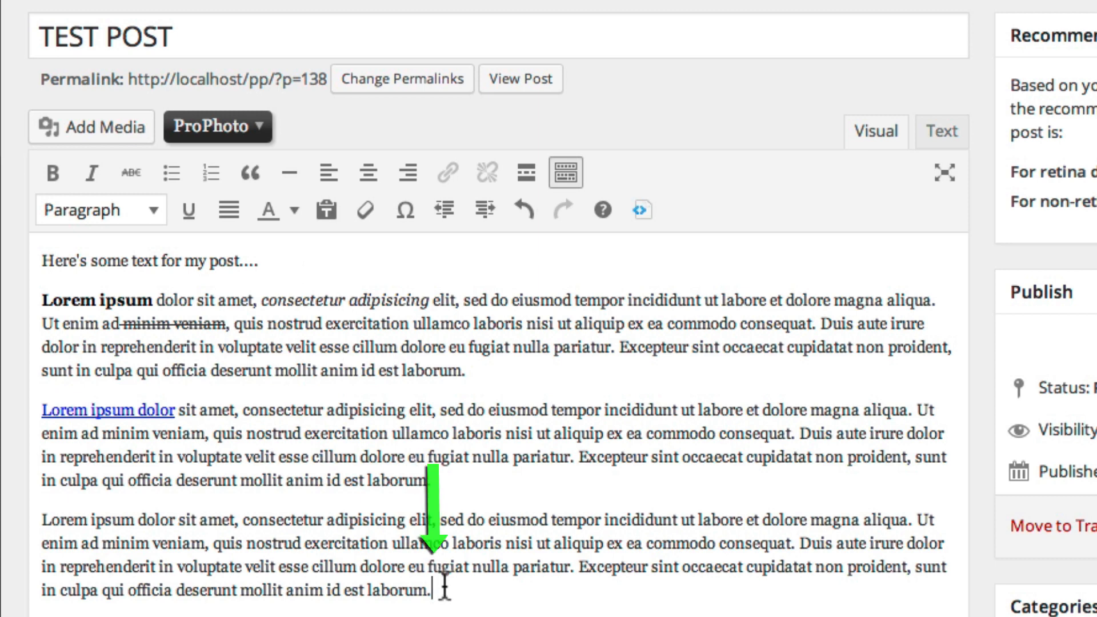
pyautogui.click(137, 133)
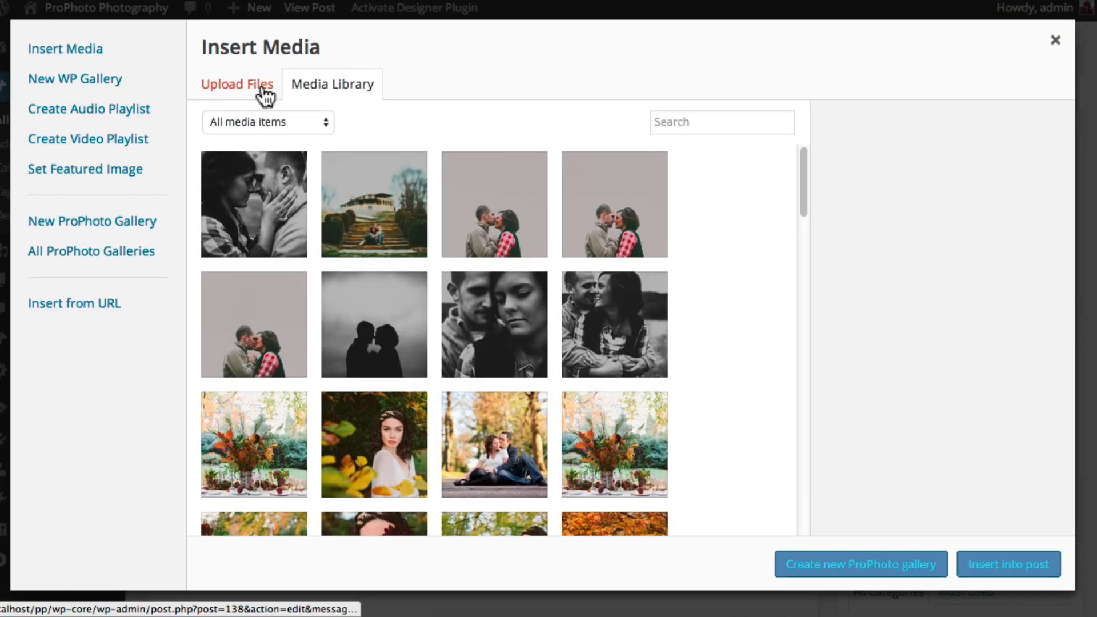
pyautogui.click(276, 92)
pyautogui.click(631, 347)
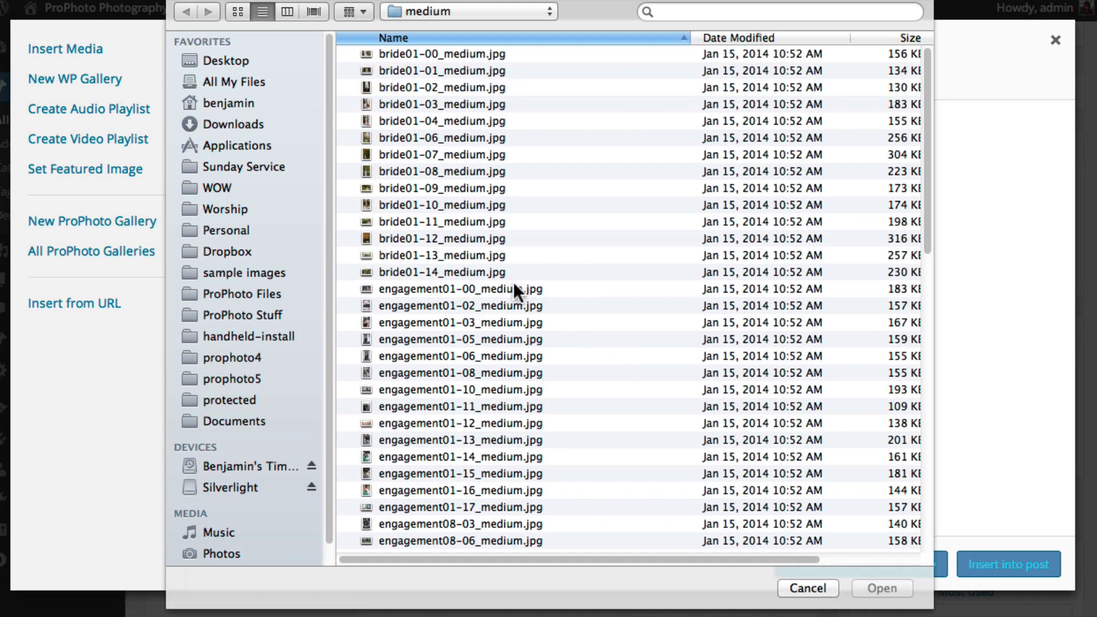
pyautogui.click(514, 285)
pyautogui.click(868, 582)
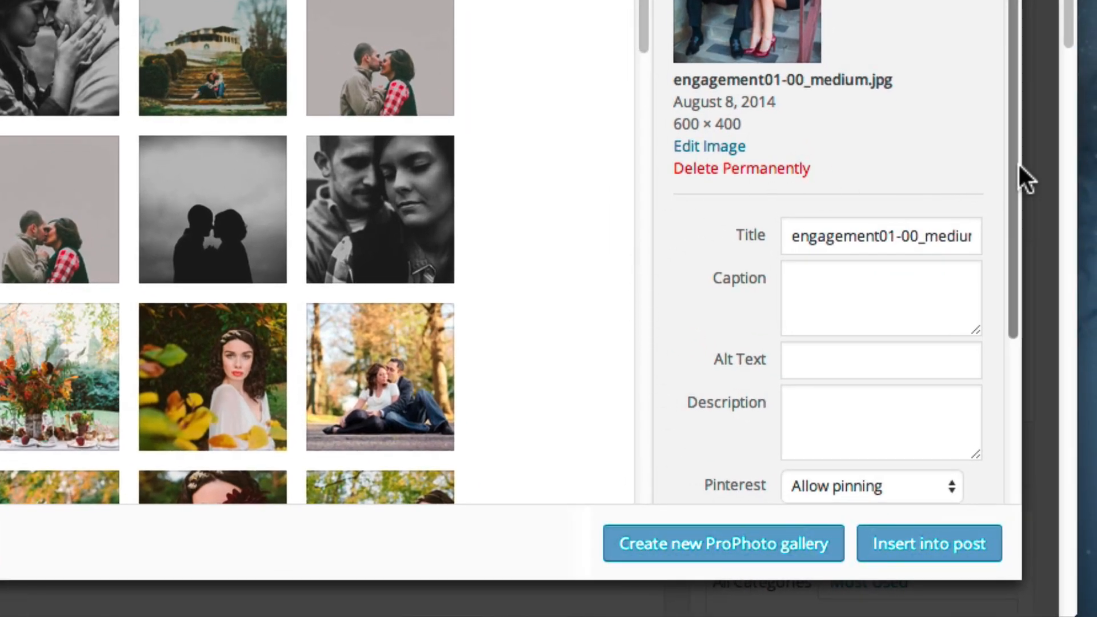
# Insert the uploaded image into the post, centred at Full Size 600 × 400
pyautogui.moveTo(1009, 172); pyautogui.dragTo(1007, 361)
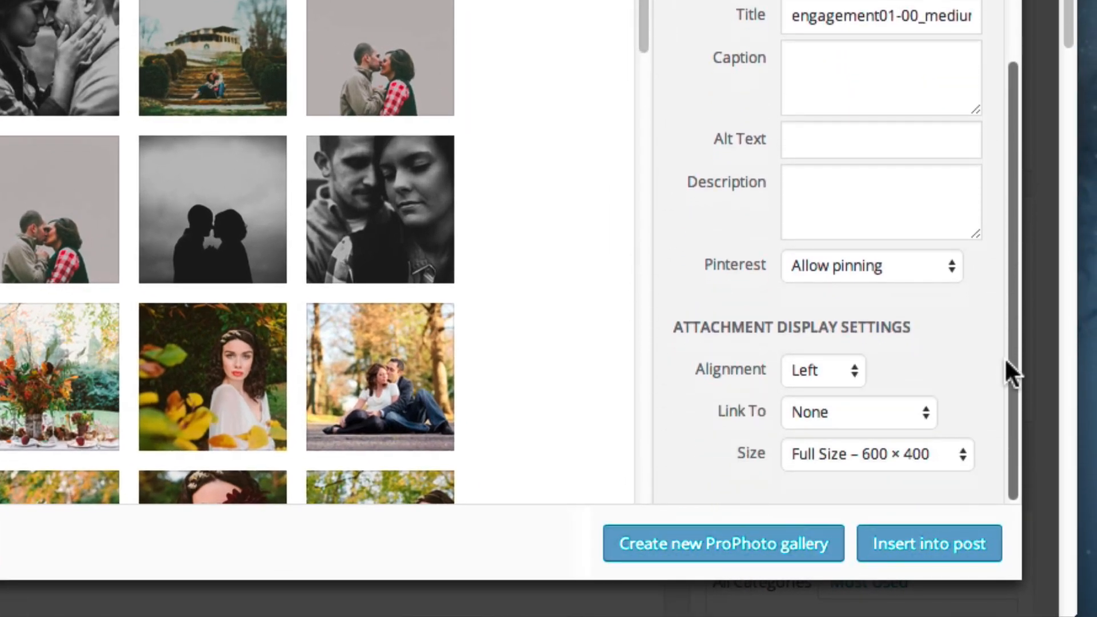
pyautogui.click(856, 371)
pyautogui.click(852, 393)
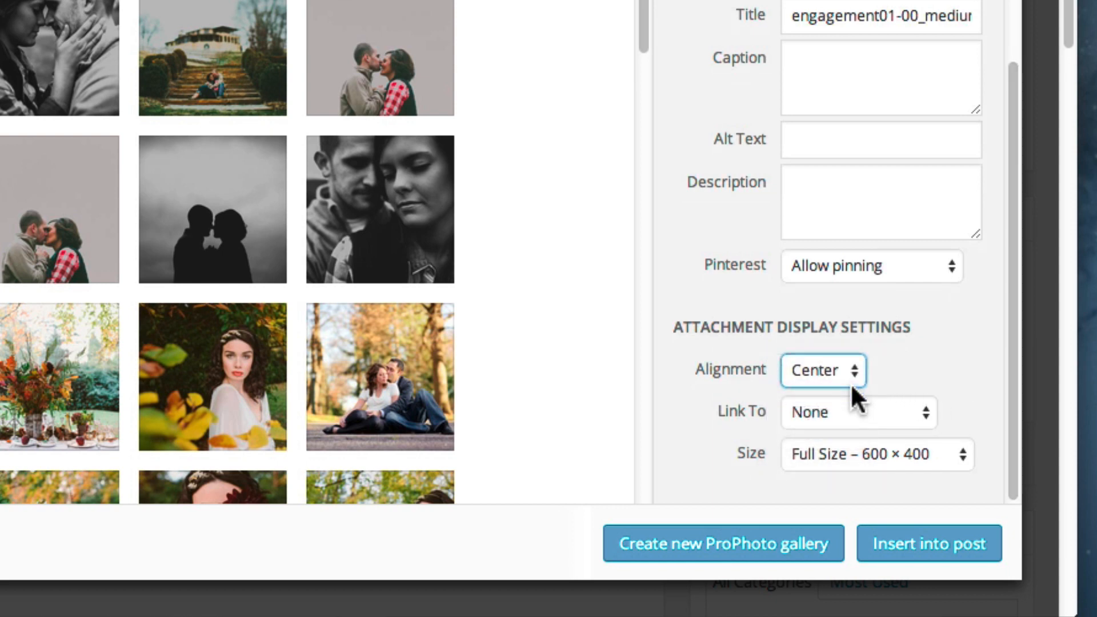
pyautogui.click(878, 452)
pyautogui.click(878, 454)
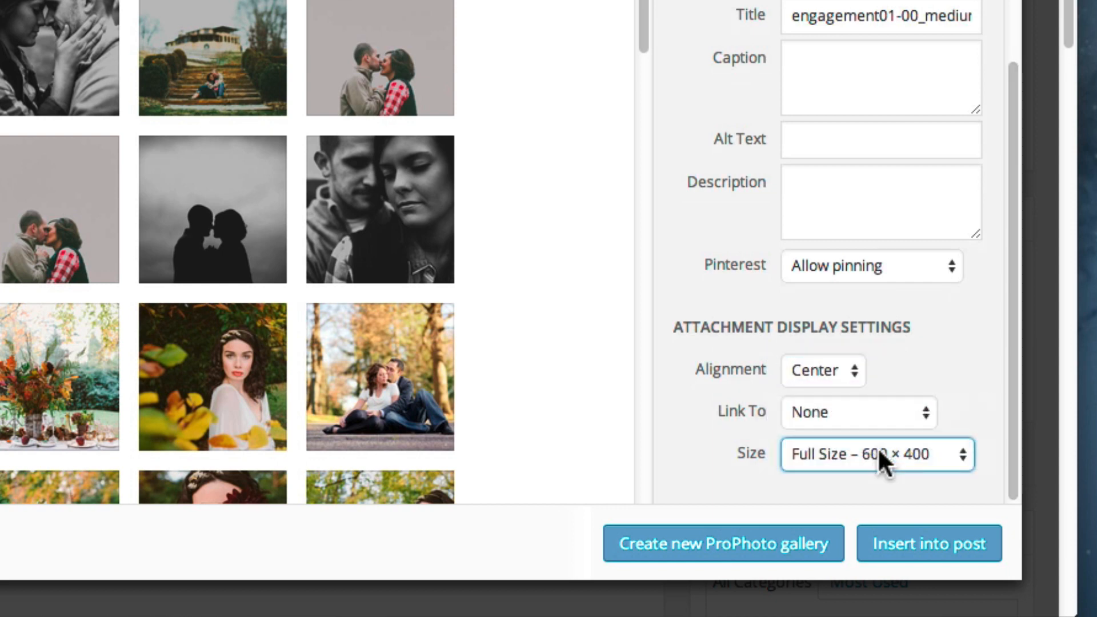
pyautogui.click(919, 546)
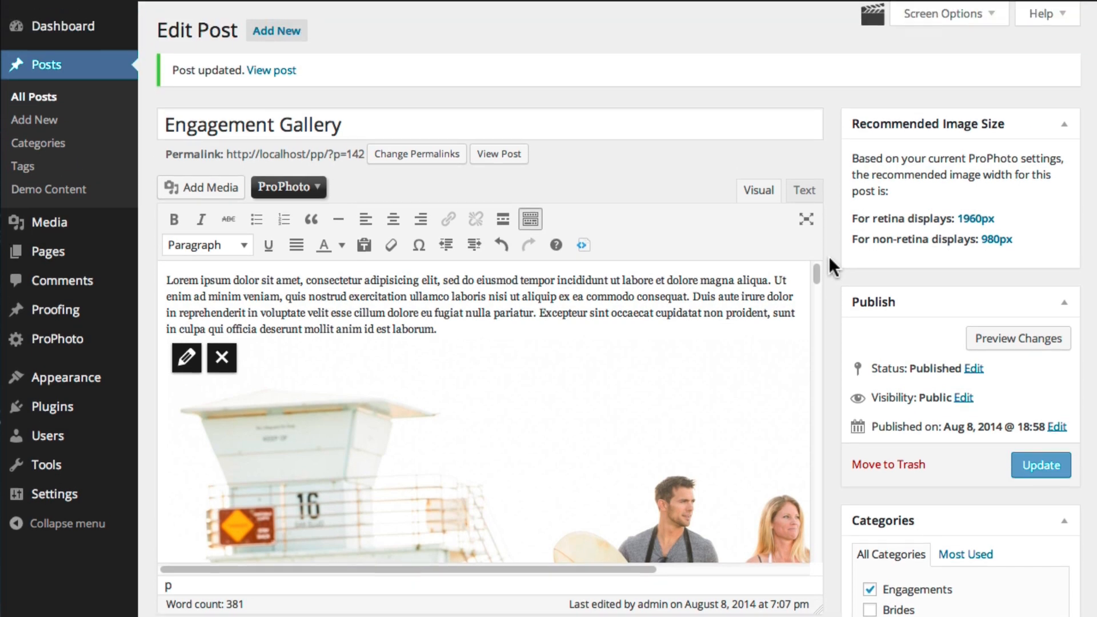
# Set Screen Options to 1 column, then drag the window wider and the editor taller
pyautogui.click(954, 24)
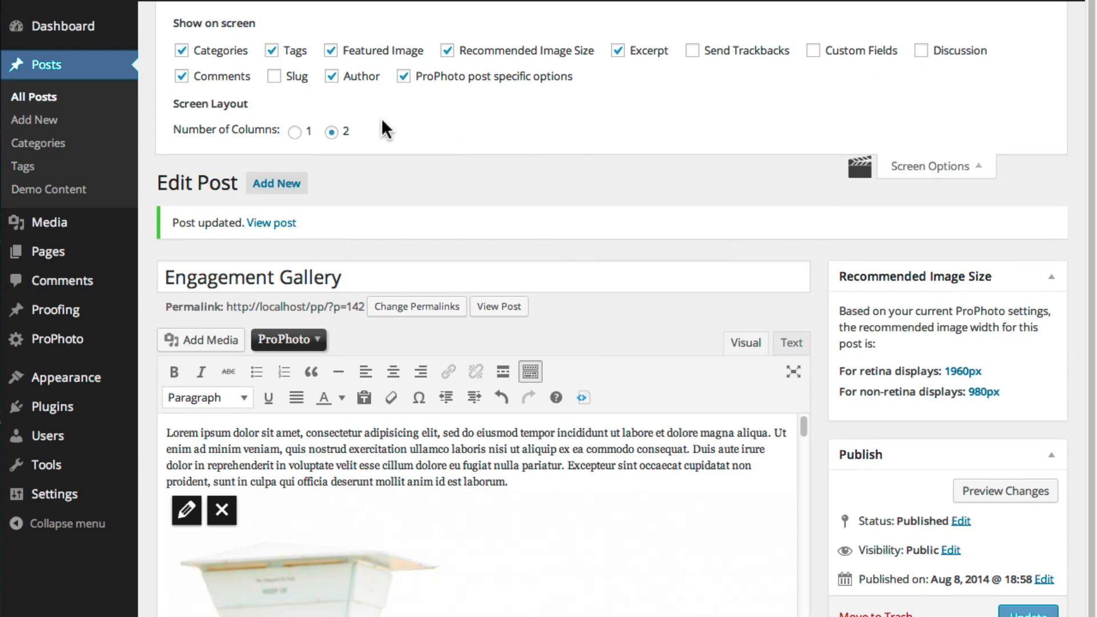
pyautogui.click(295, 133)
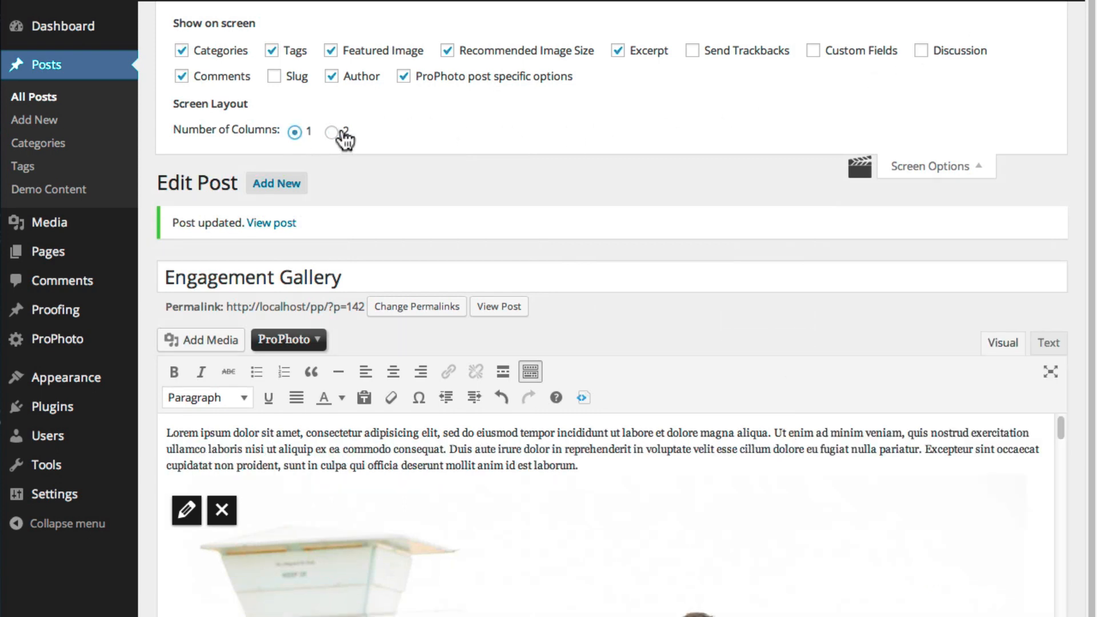
pyautogui.click(915, 168)
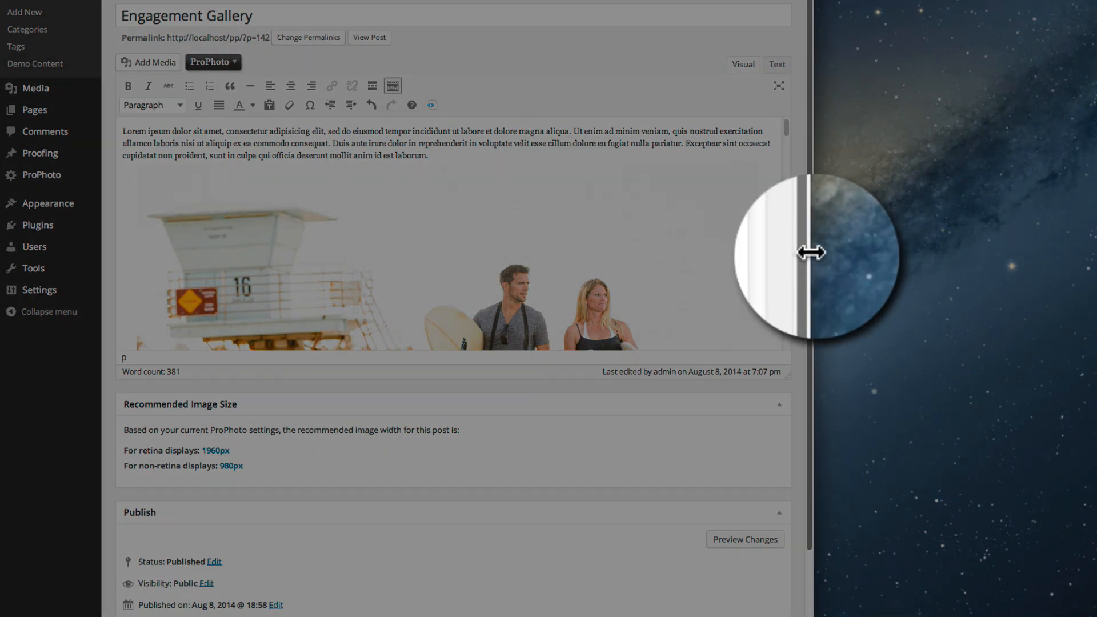
pyautogui.moveTo(814, 251); pyautogui.dragTo(953, 265)
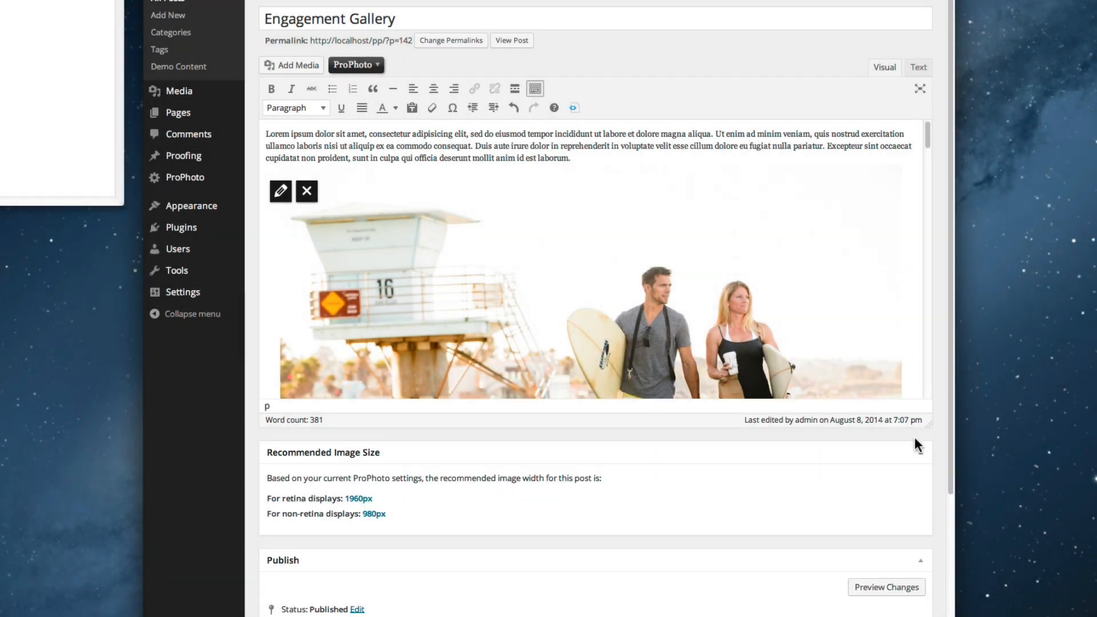
pyautogui.moveTo(915, 436); pyautogui.dragTo(892, 616)
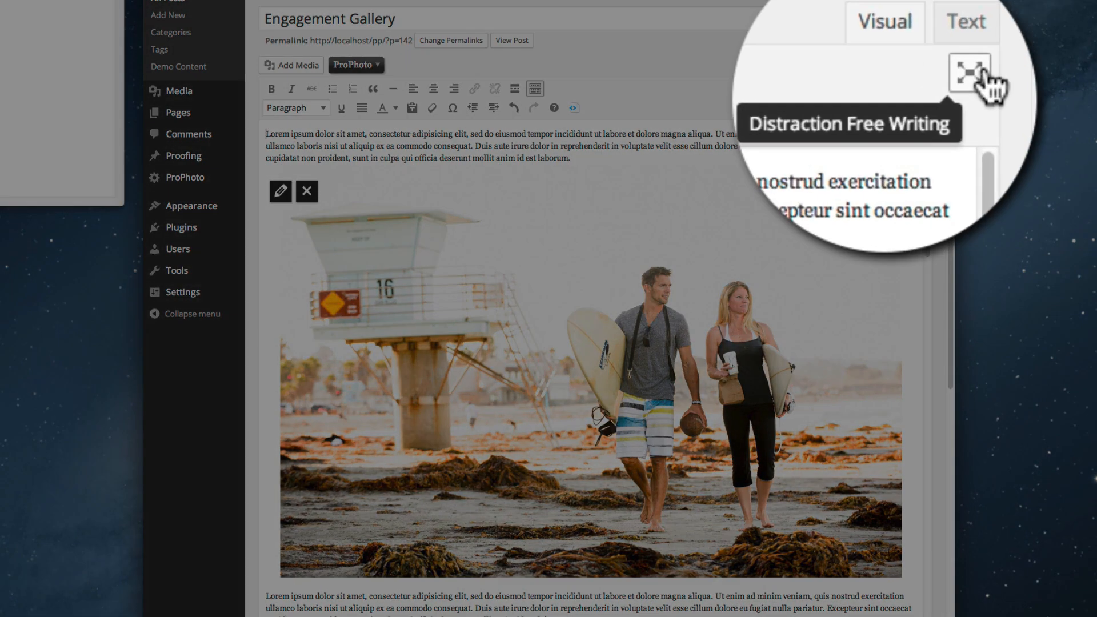
# In fullscreen mode, change the first paragraph to 'This is a new paragraph.' and delete the beach photo
pyautogui.click(914, 89)
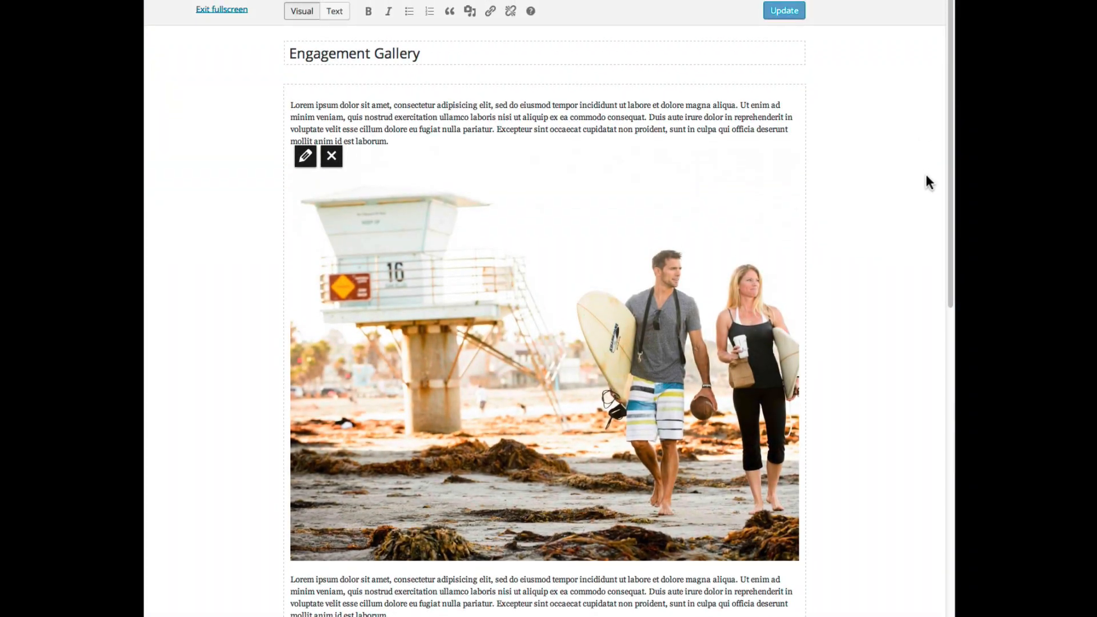
pyautogui.tripleClick(611, 112)
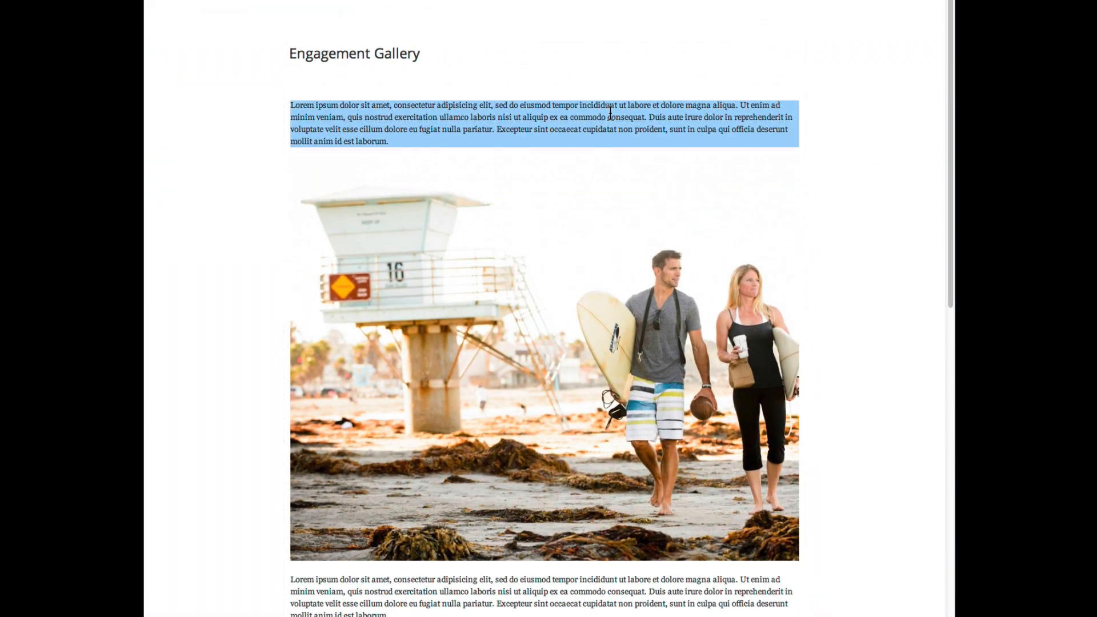
pyautogui.write('This is a')
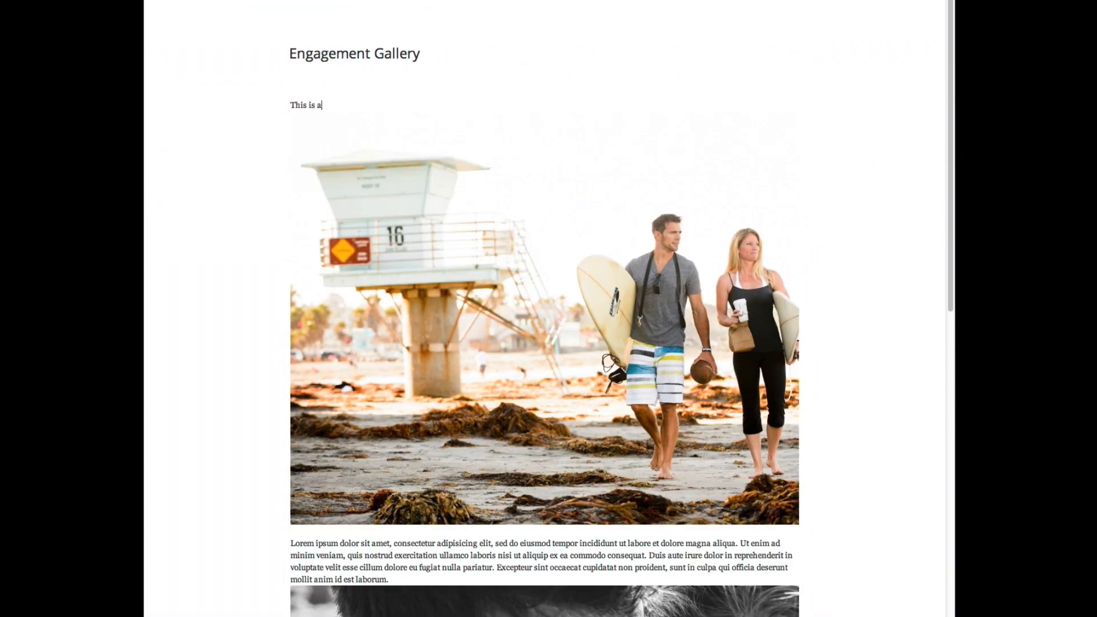
pyautogui.write(' new paragraph.')
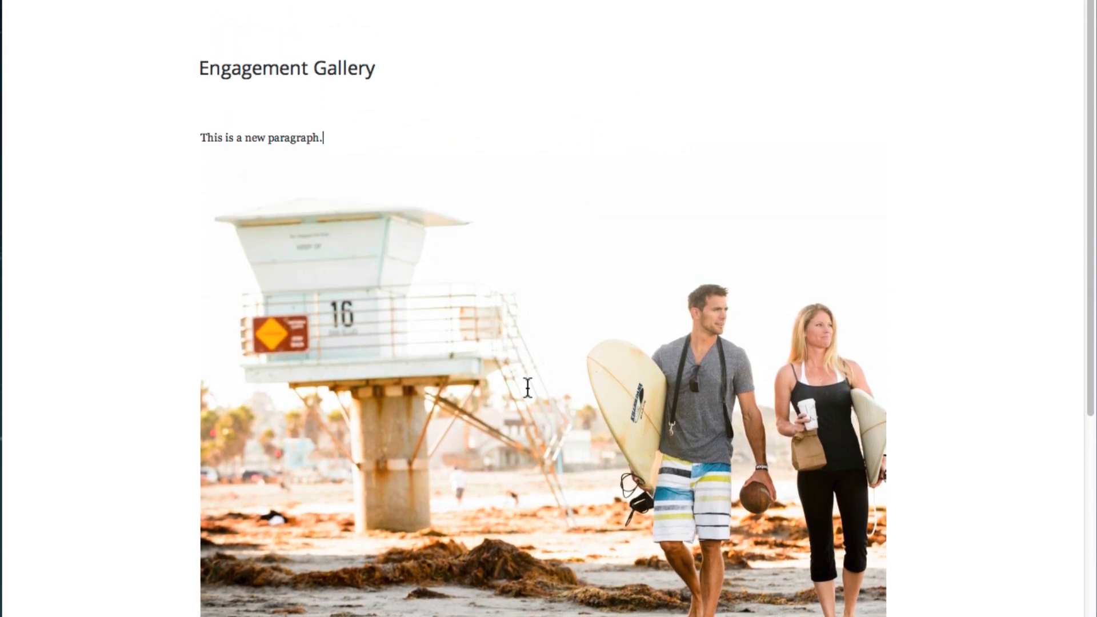
pyautogui.click(527, 388)
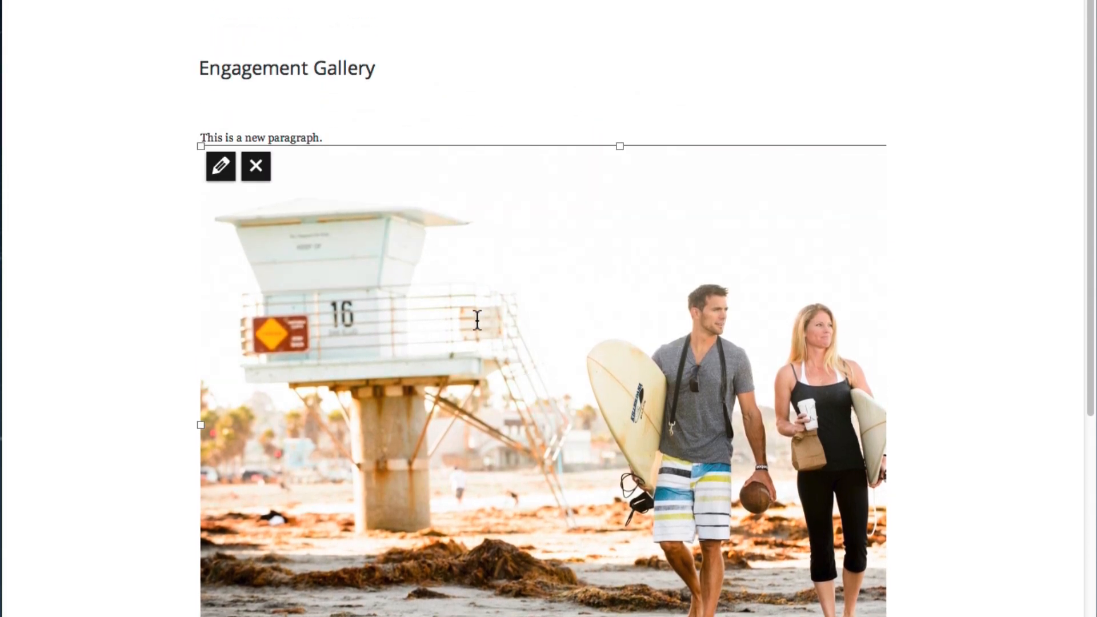
pyautogui.click(257, 171)
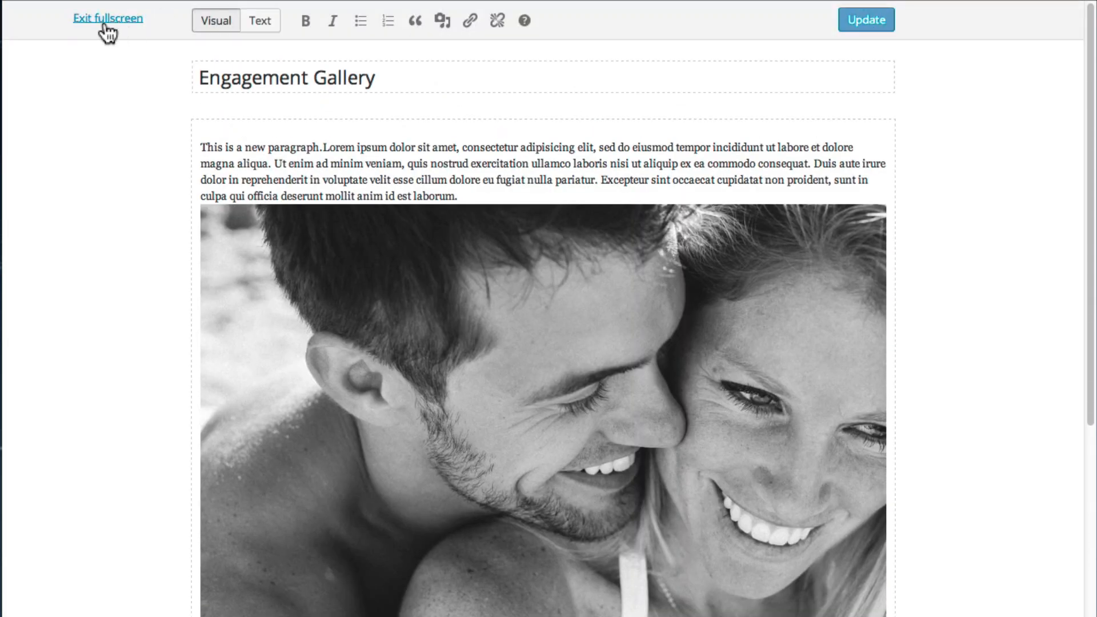
pyautogui.click(106, 23)
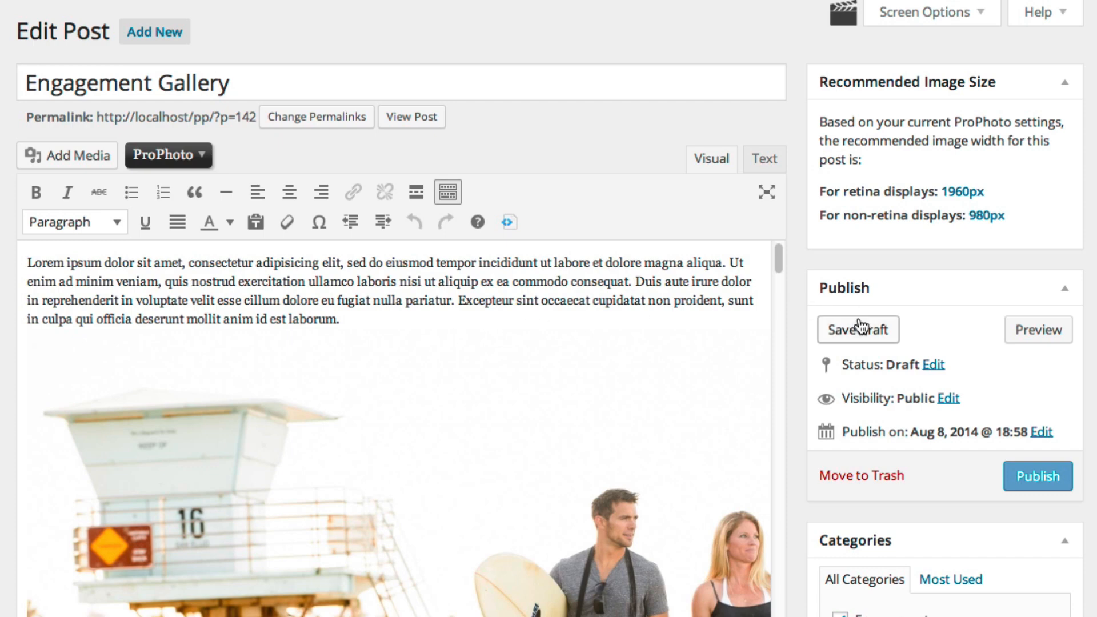
# Save and preview the draft, then file it under a new Support category instead of Uncategorized
pyautogui.click(853, 328)
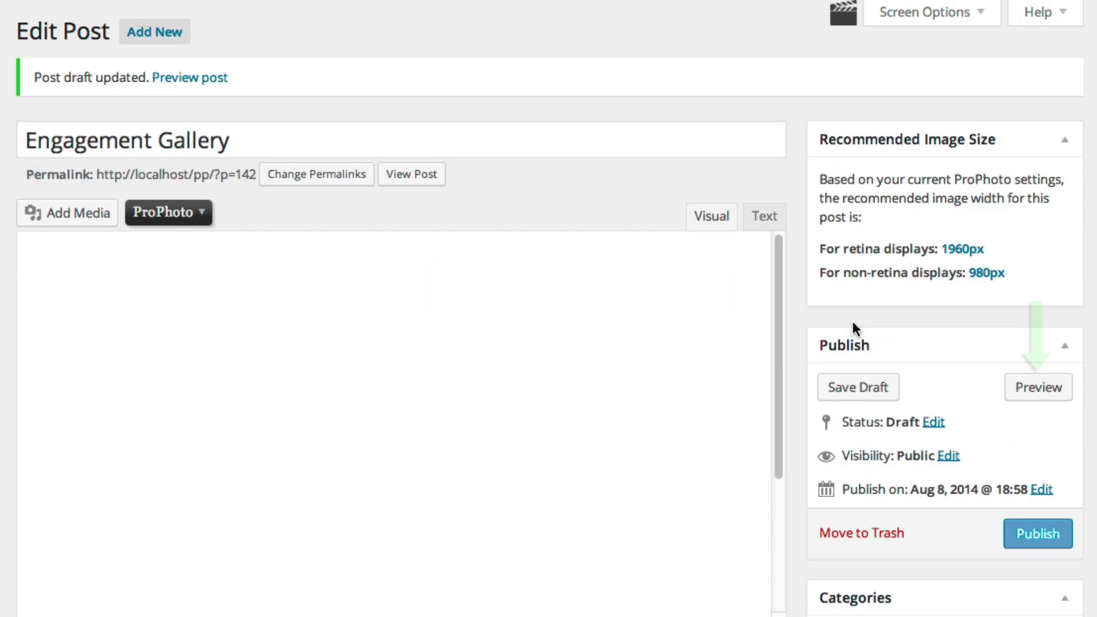
pyautogui.click(1020, 395)
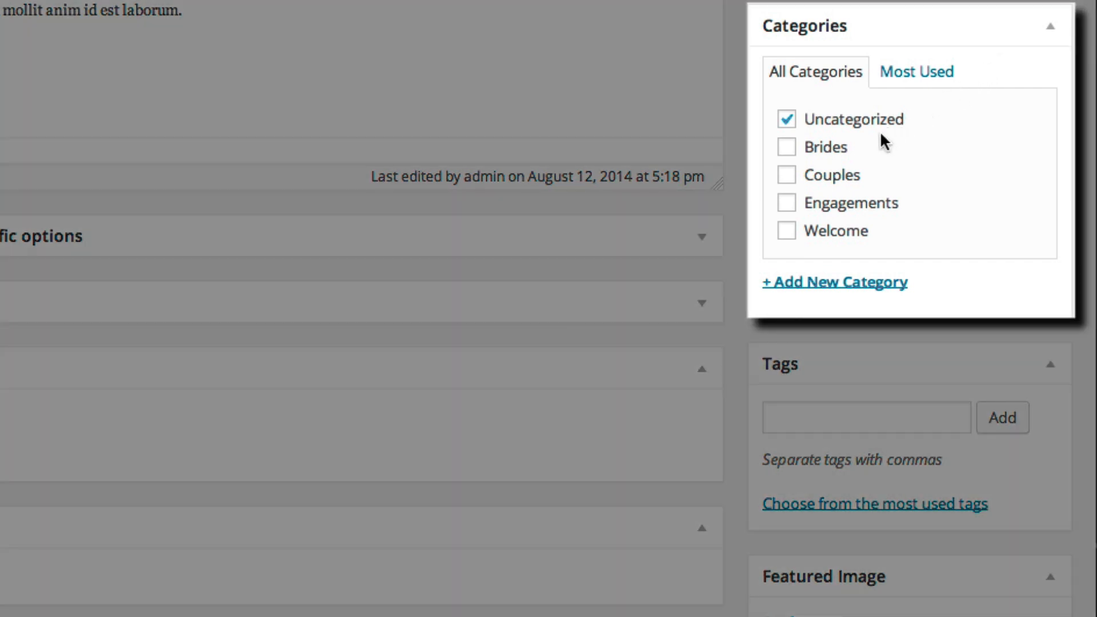
pyautogui.click(815, 284)
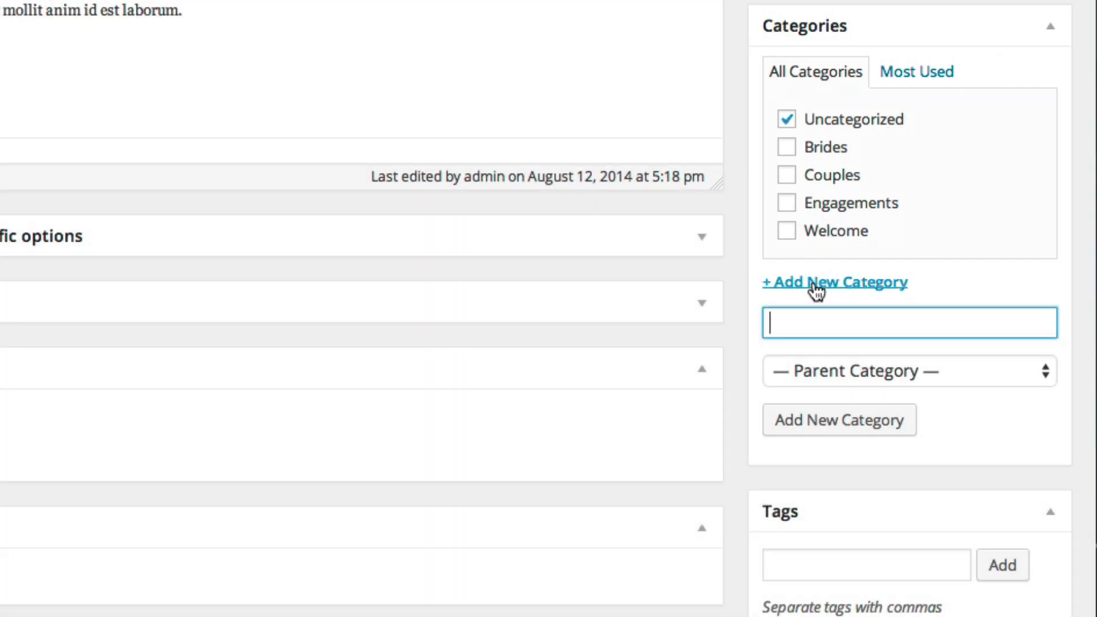
pyautogui.write('Support')
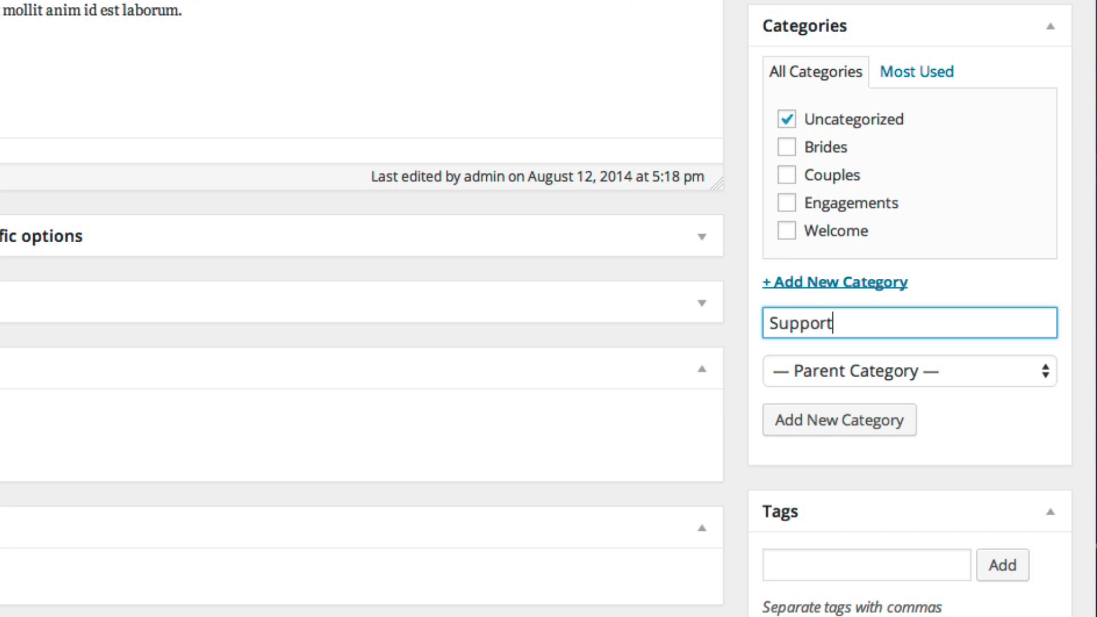
pyautogui.click(815, 428)
pyautogui.click(787, 146)
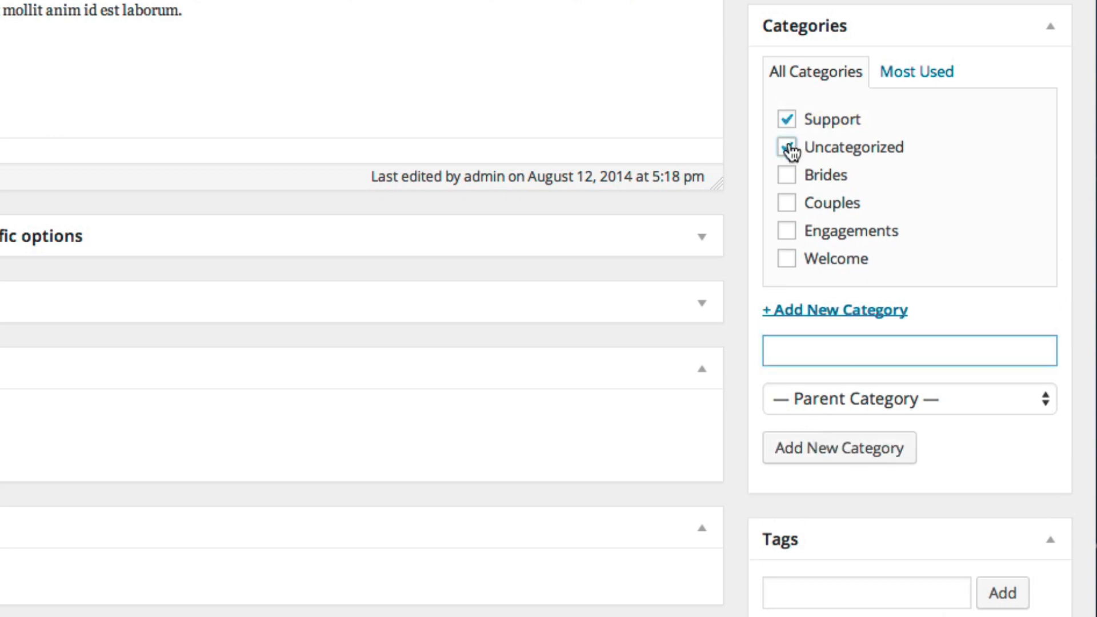
# Tag the post WordPress, then add Autumn and Bridal from the most used tags
pyautogui.scroll(-3, 966, 86)
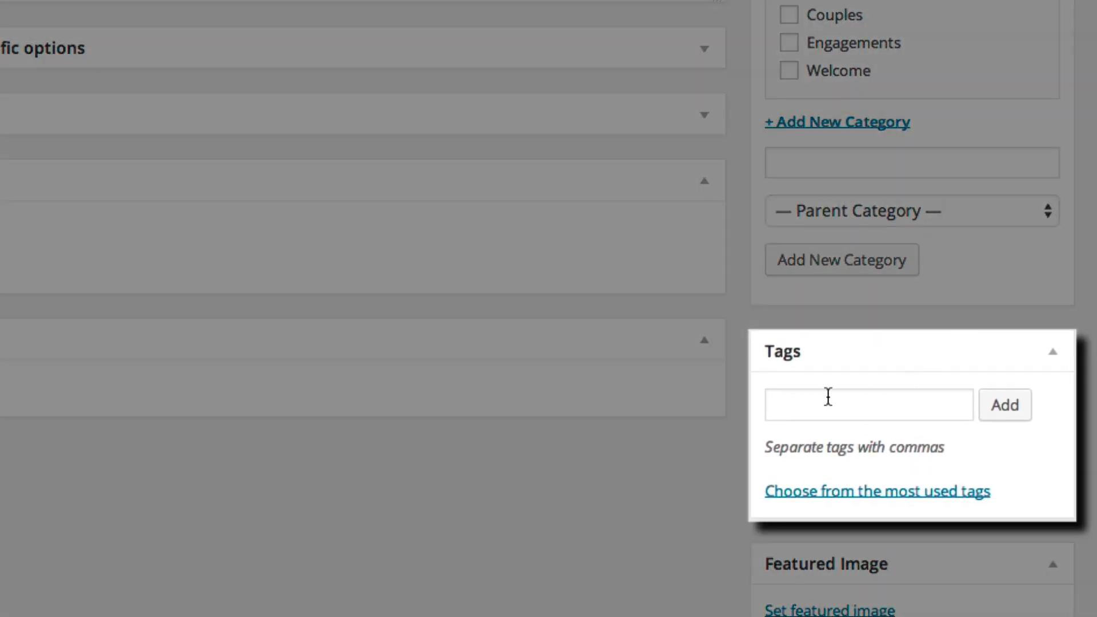
pyautogui.click(824, 397)
pyautogui.write('WordPress')
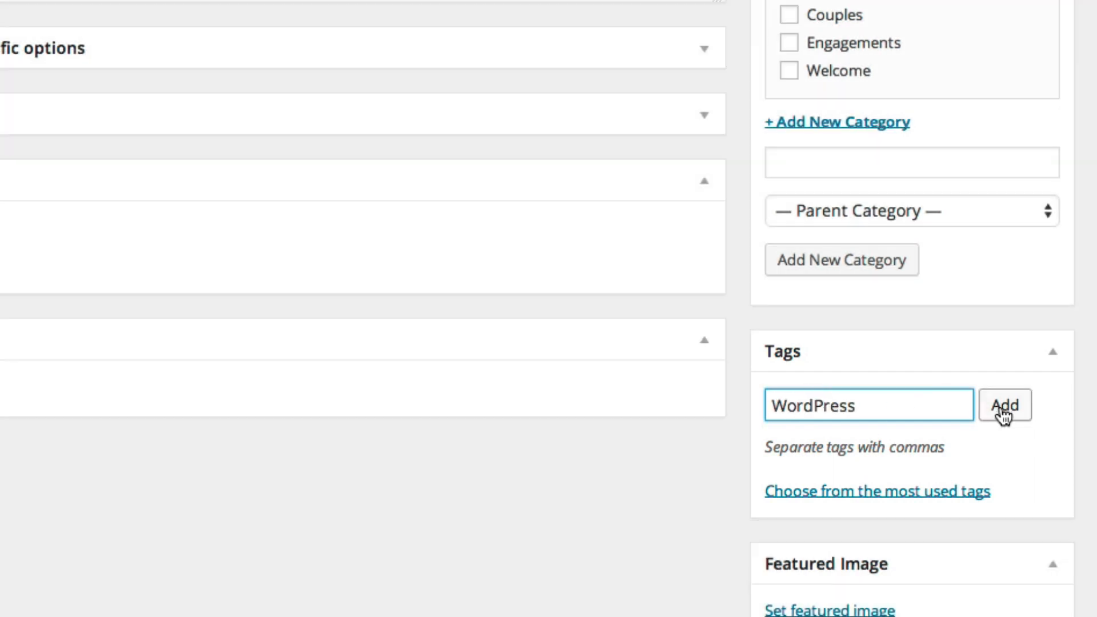
pyautogui.click(1004, 414)
pyautogui.click(971, 519)
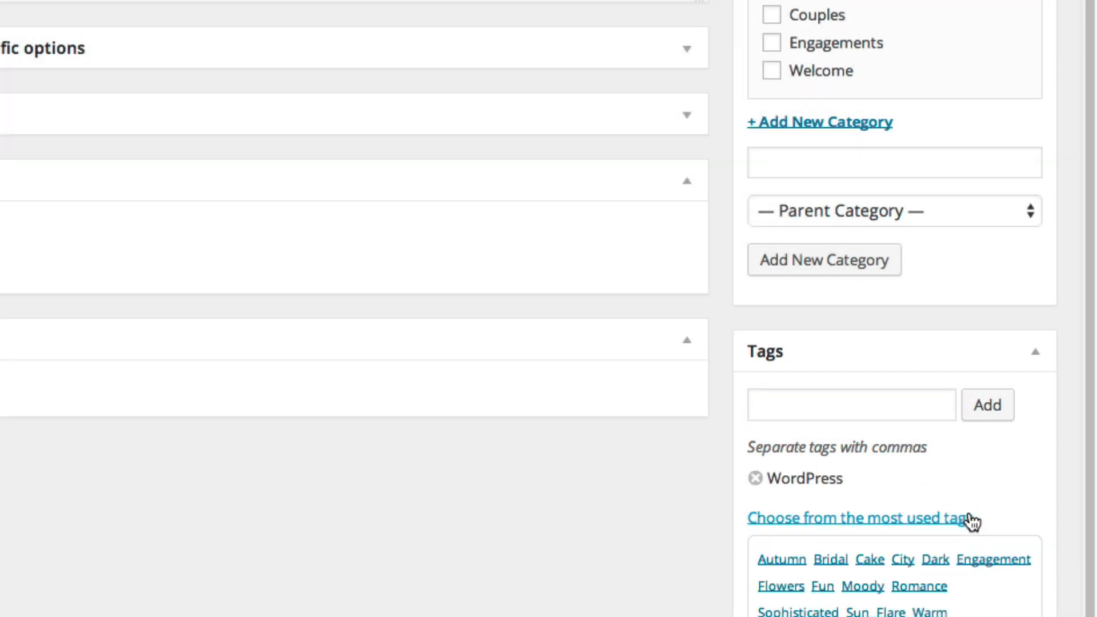
pyautogui.scroll(-1, 972, 521)
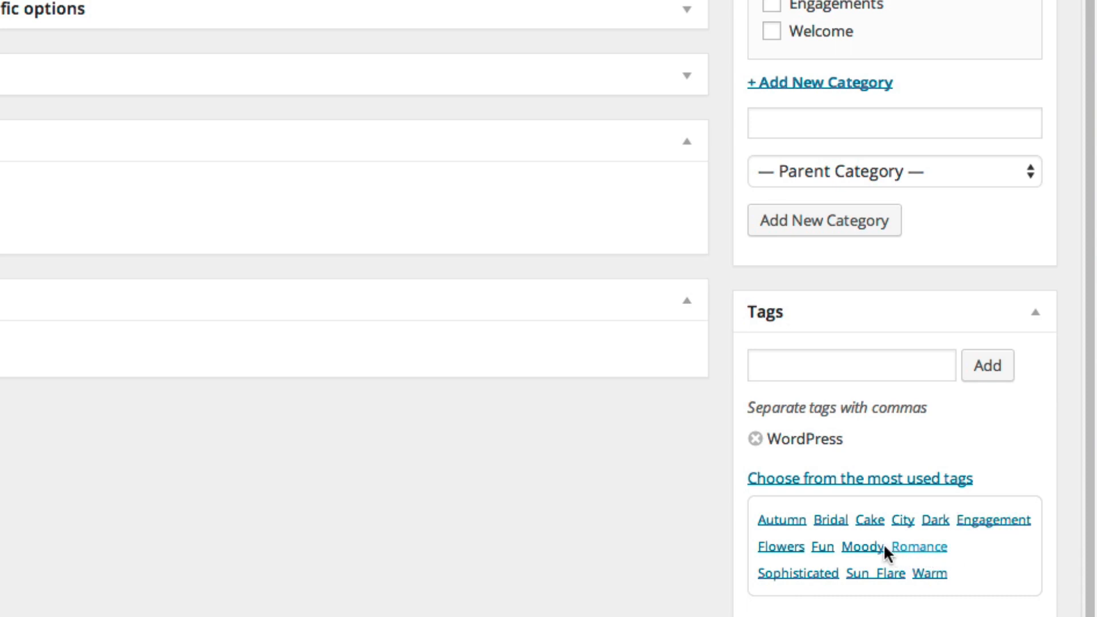
pyautogui.click(787, 520)
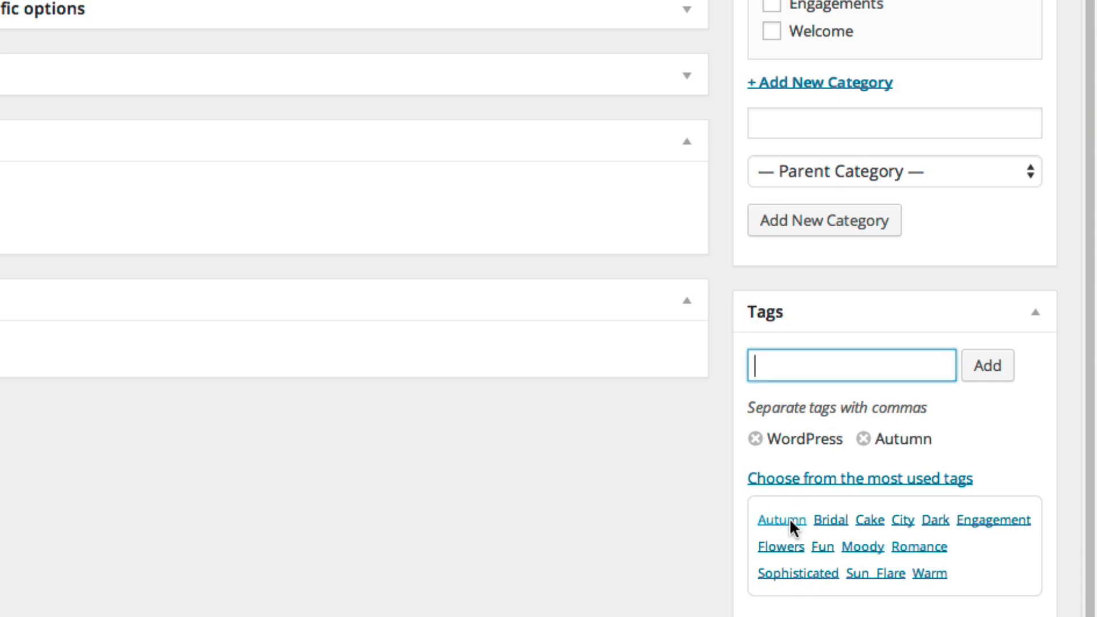
pyautogui.click(831, 521)
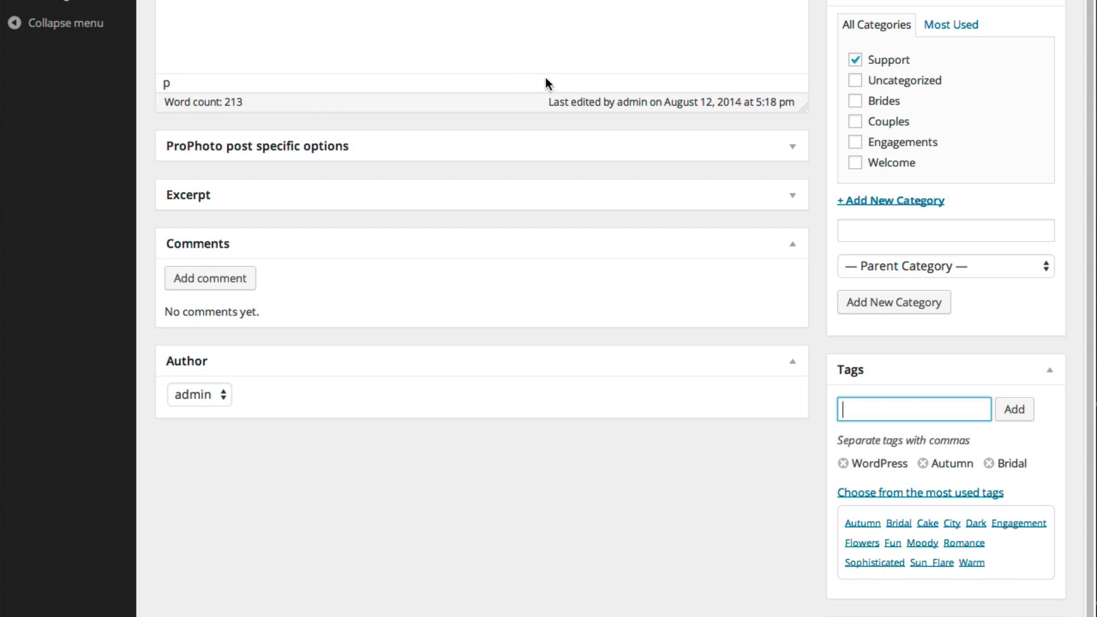
# Write a 'lorem' excerpt and enlarge the excerpt field to fit the text
pyautogui.click(800, 208)
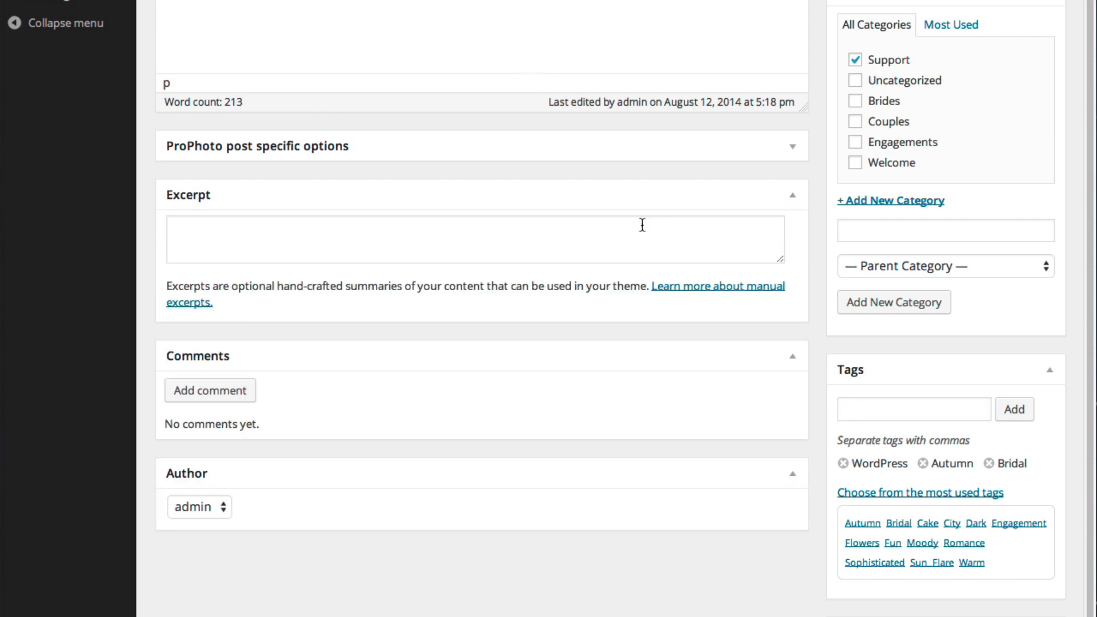
pyautogui.click(640, 225)
pyautogui.write('lorem')
pyautogui.moveTo(779, 258); pyautogui.dragTo(761, 293)
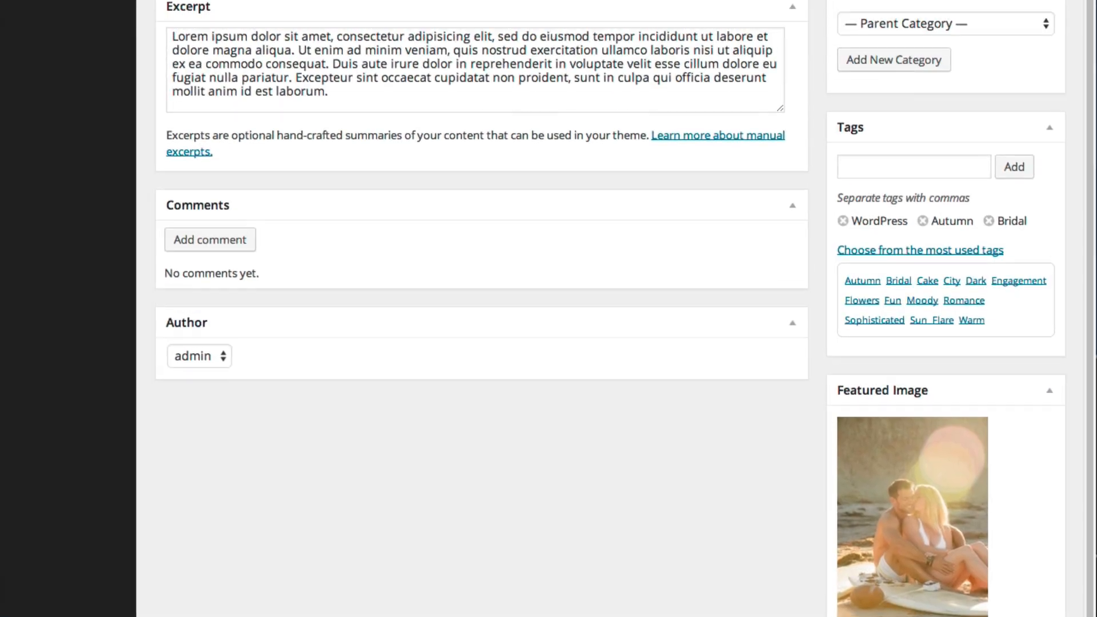
# Turn on ProPhoto post-specific options with the primary nav hidden, then collapse the panel
pyautogui.scroll(3, 237, 82)
pyautogui.click(233, 76)
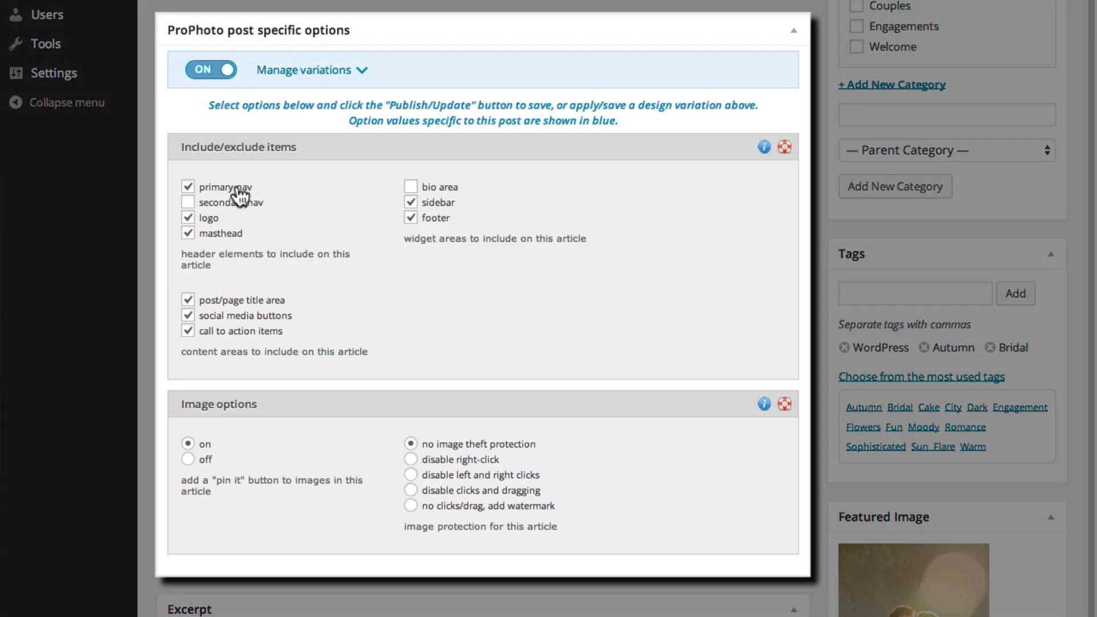
pyautogui.click(228, 188)
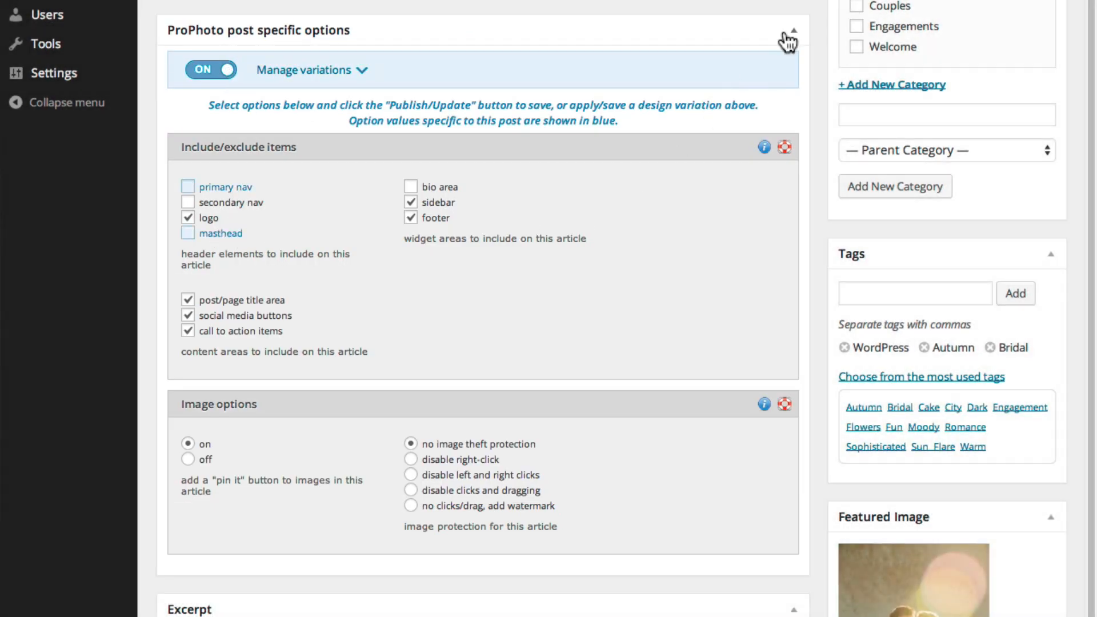
pyautogui.click(793, 32)
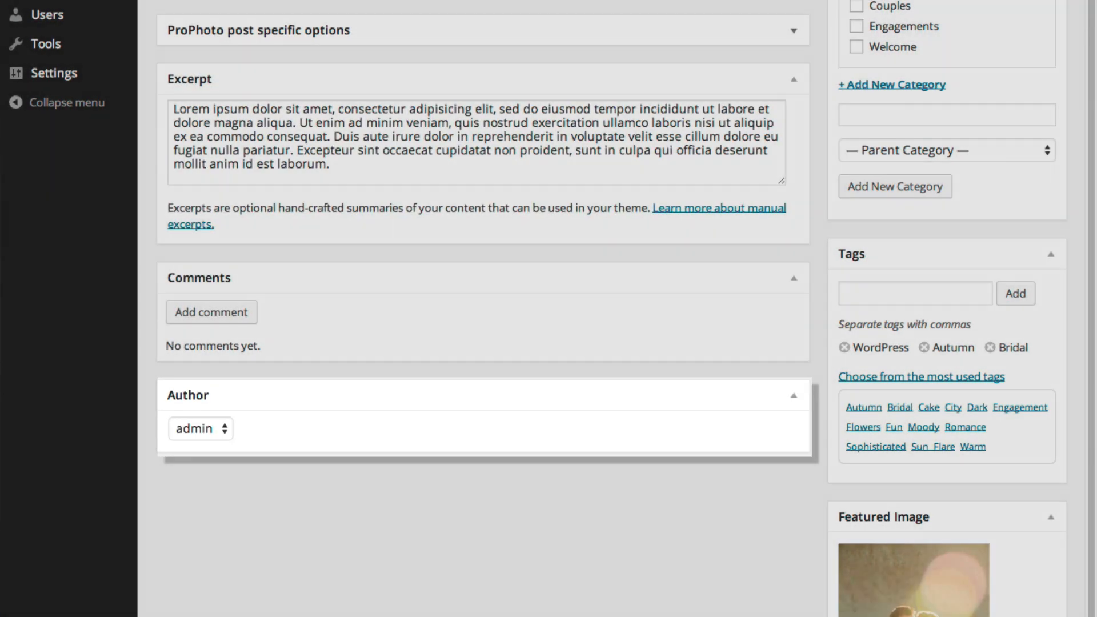
# Move the Excerpt box higher and the Categories box above the Publish box
pyautogui.scroll(3, 416, 306)
pyautogui.moveTo(245, 214); pyautogui.dragTo(249, 166)
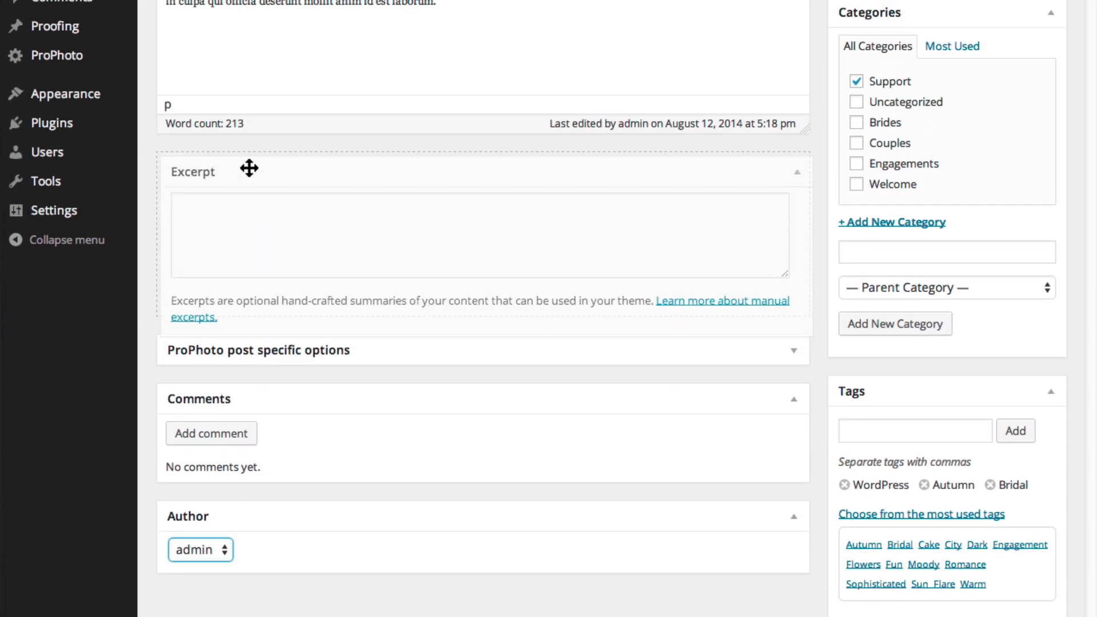
pyautogui.scroll(5, 250, 201)
pyautogui.moveTo(921, 238); pyautogui.dragTo(932, 35)
pyautogui.scroll(5, 1088, 122)
pyautogui.scroll(2, 1087, 121)
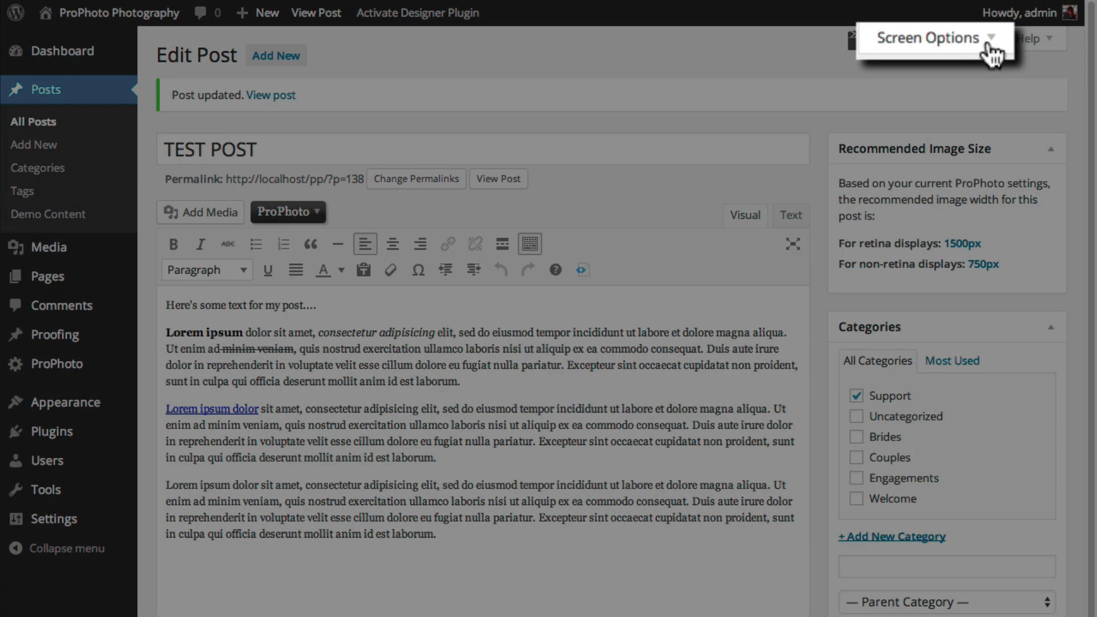
# In Screen Options, switch the layout to one column and back to two, then review the lower boxes
pyautogui.click(986, 44)
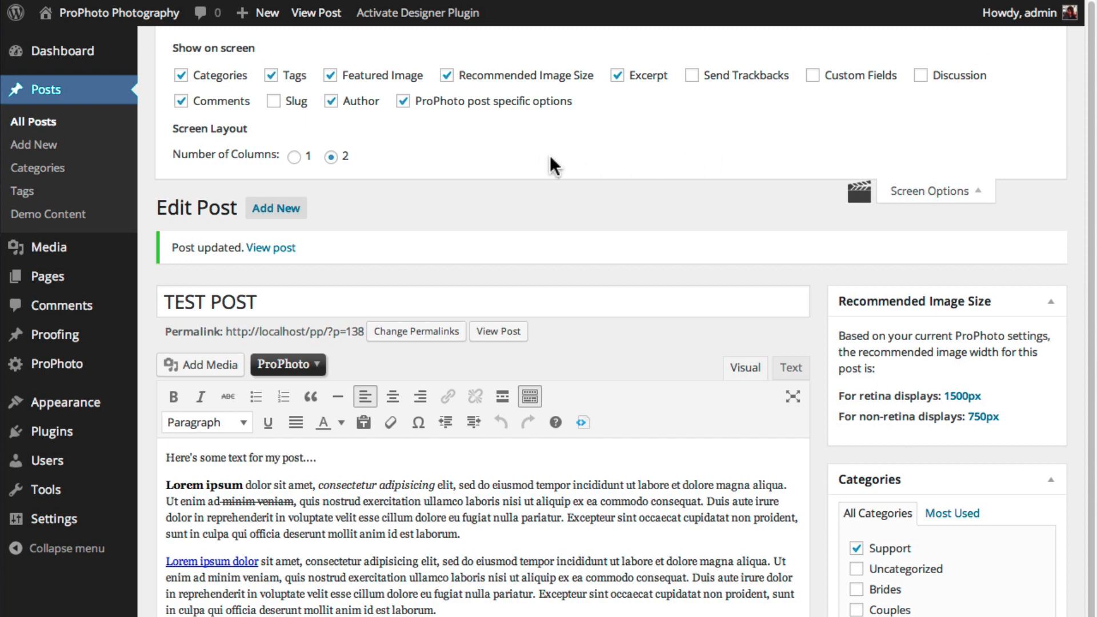
pyautogui.click(294, 156)
pyautogui.click(331, 156)
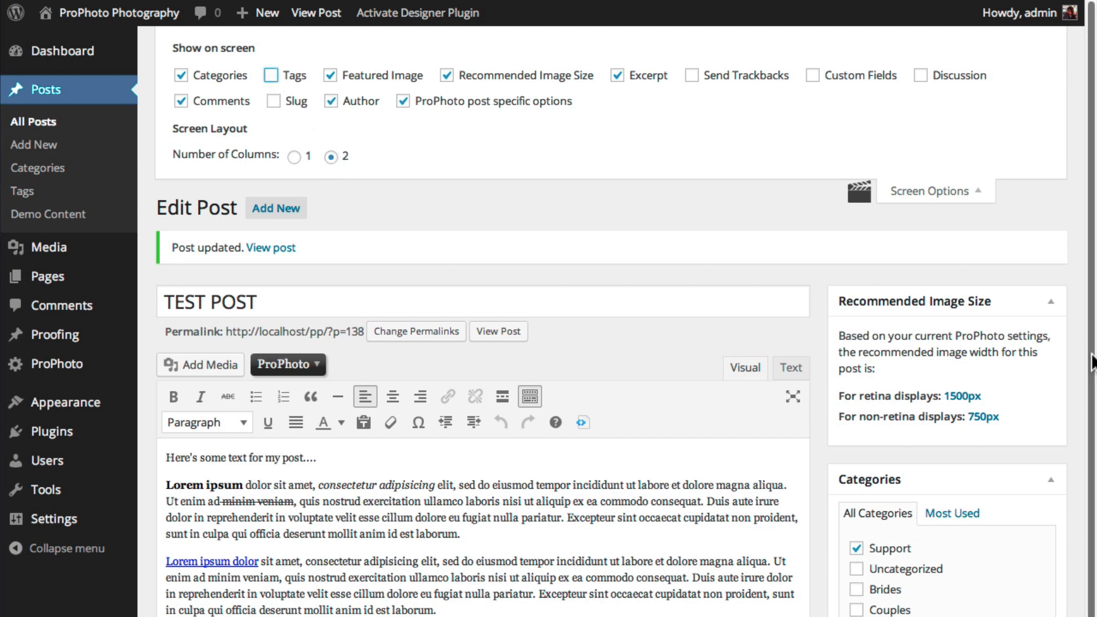
pyautogui.scroll(-10, 1092, 365)
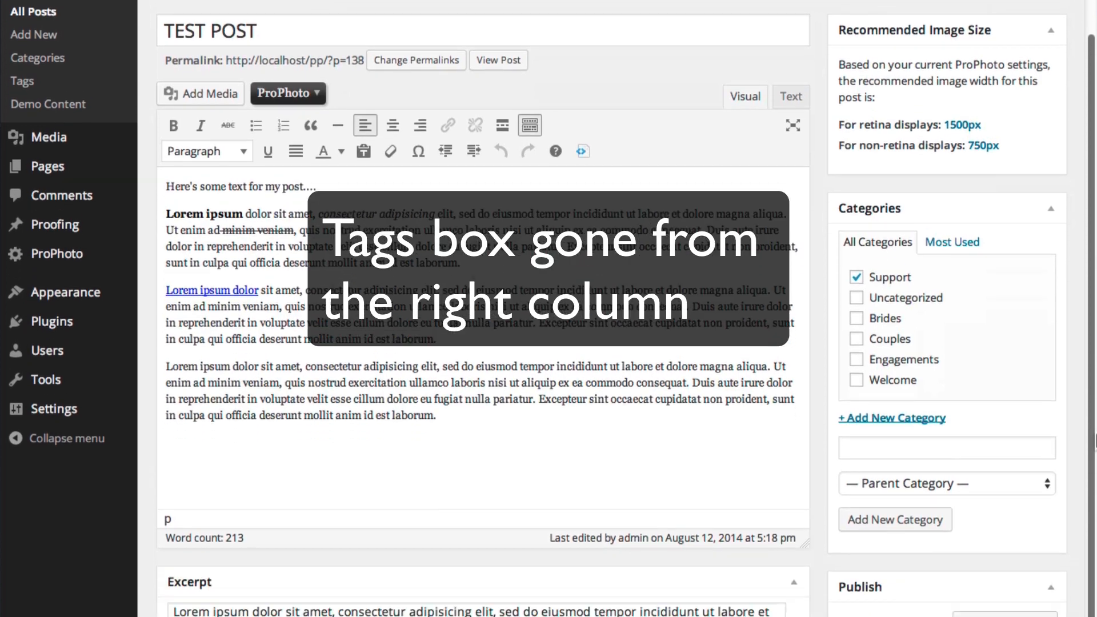
pyautogui.scroll(-8, 1095, 308)
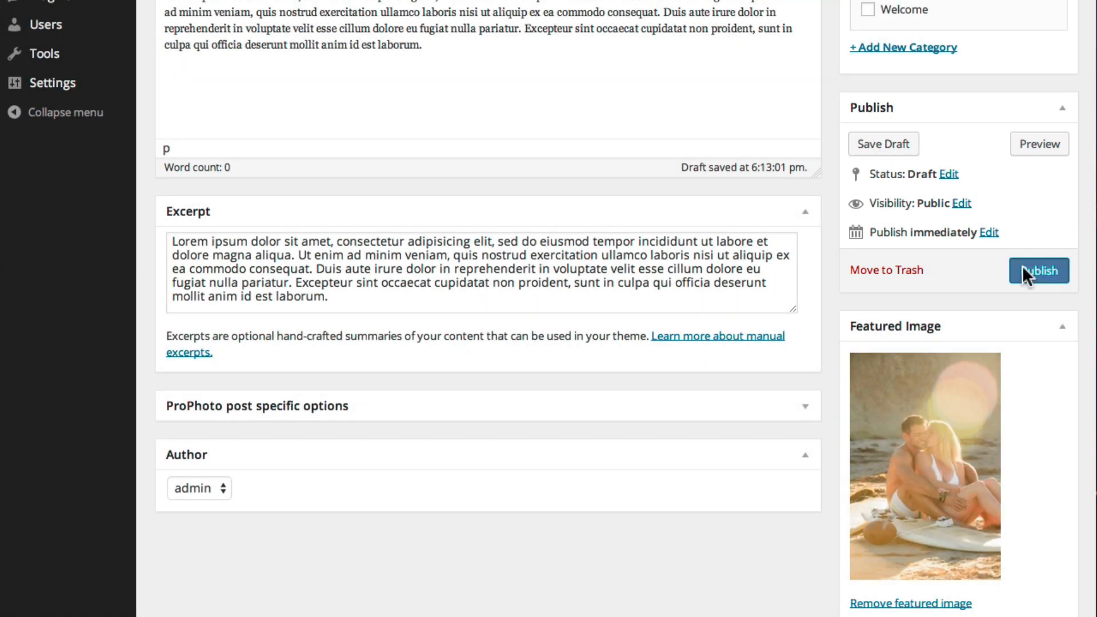
# Publish TEST POST and scroll through it on the live blog
pyautogui.click(1028, 274)
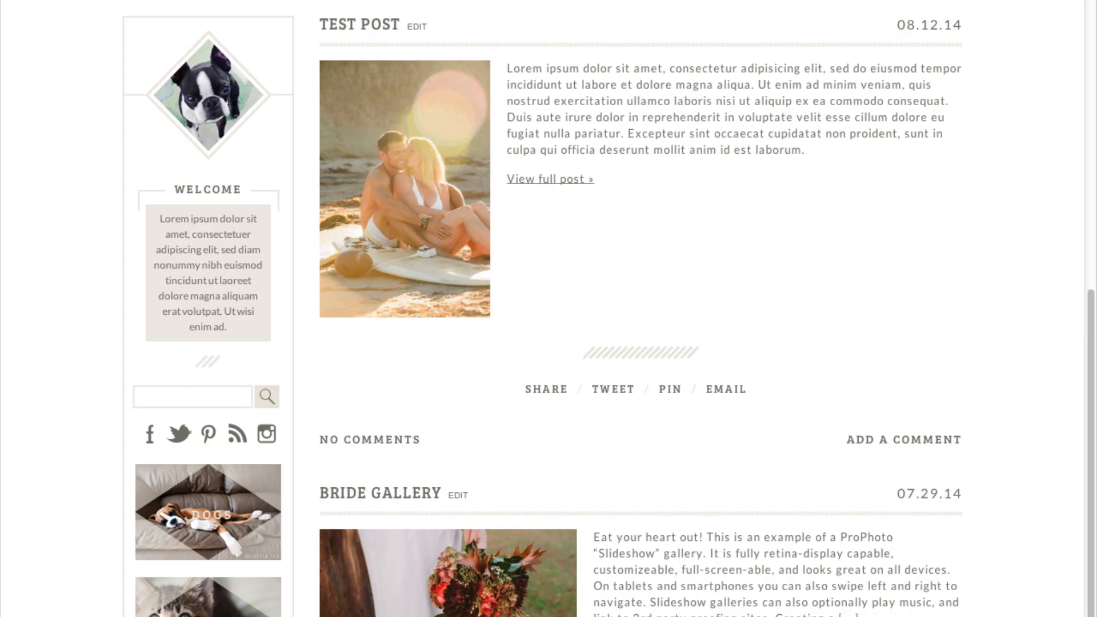
pyautogui.scroll(-3, 609, 309)
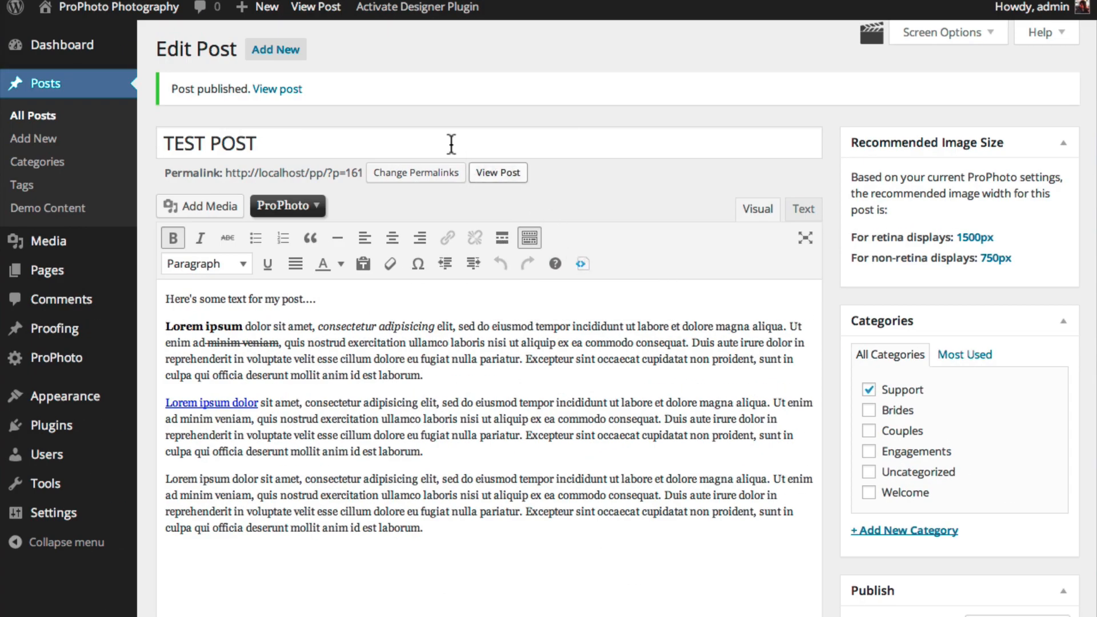
# Search All Posts for 'Br' to find the Bride Gallery post
pyautogui.click(40, 120)
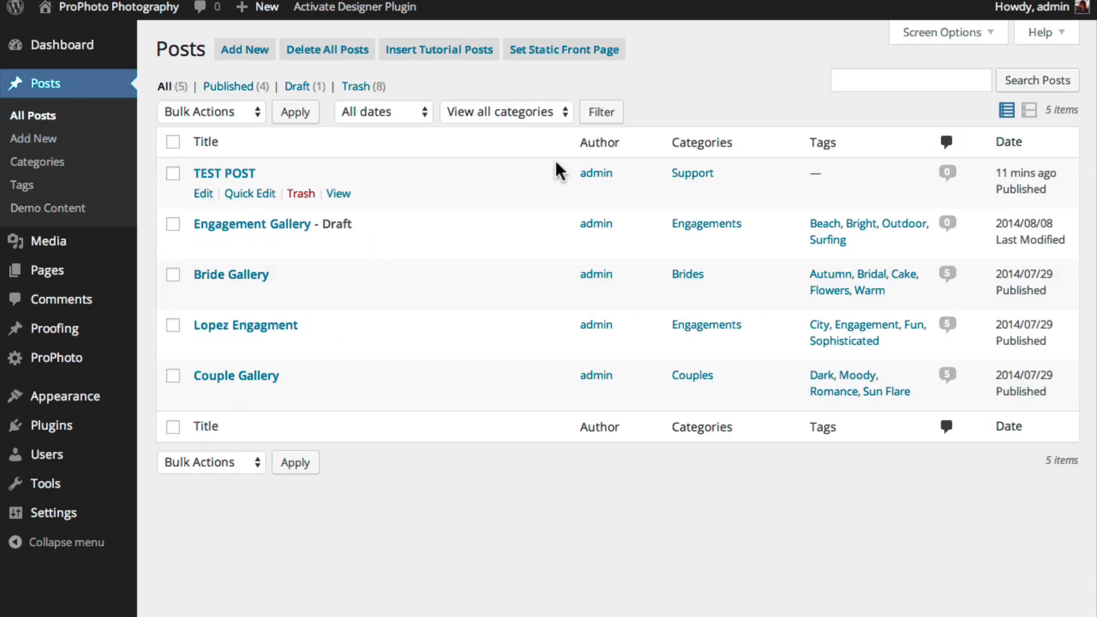
pyautogui.click(894, 80)
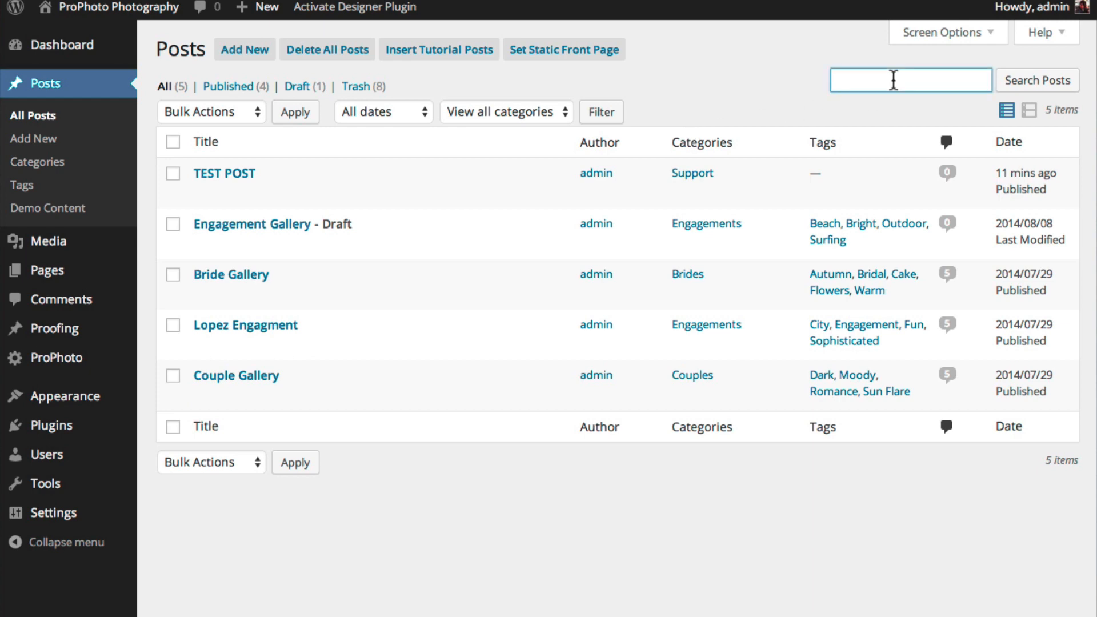
pyautogui.write('Bride')
pyautogui.press('Return')
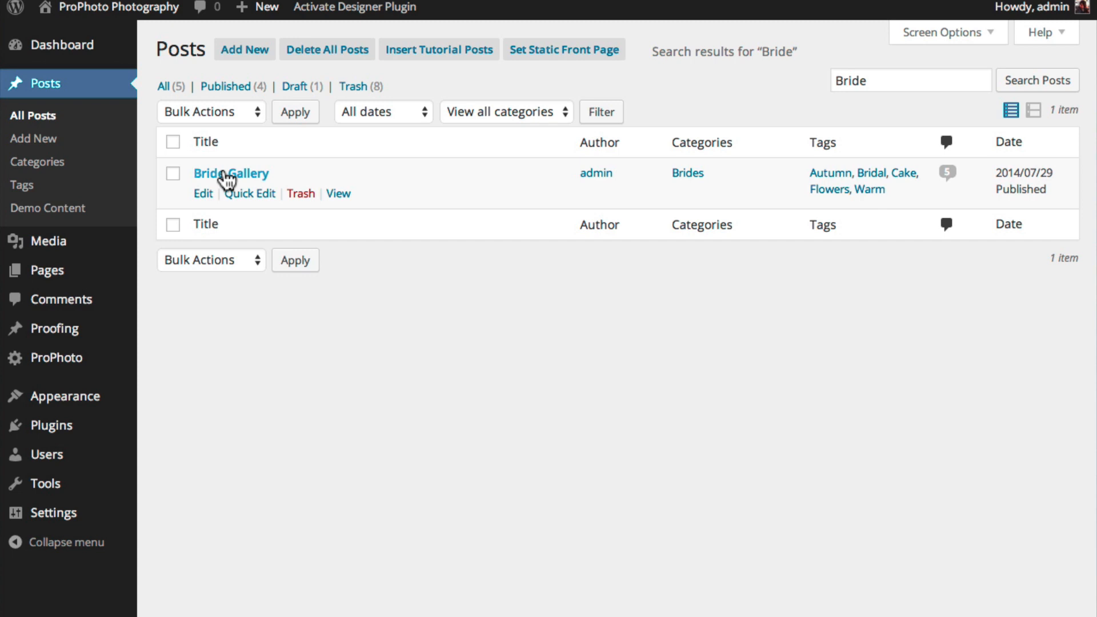
# Quick Edit Bride Gallery: add it to Couples, disallow comments, and remove the Cake and Flowers tags
pyautogui.click(248, 195)
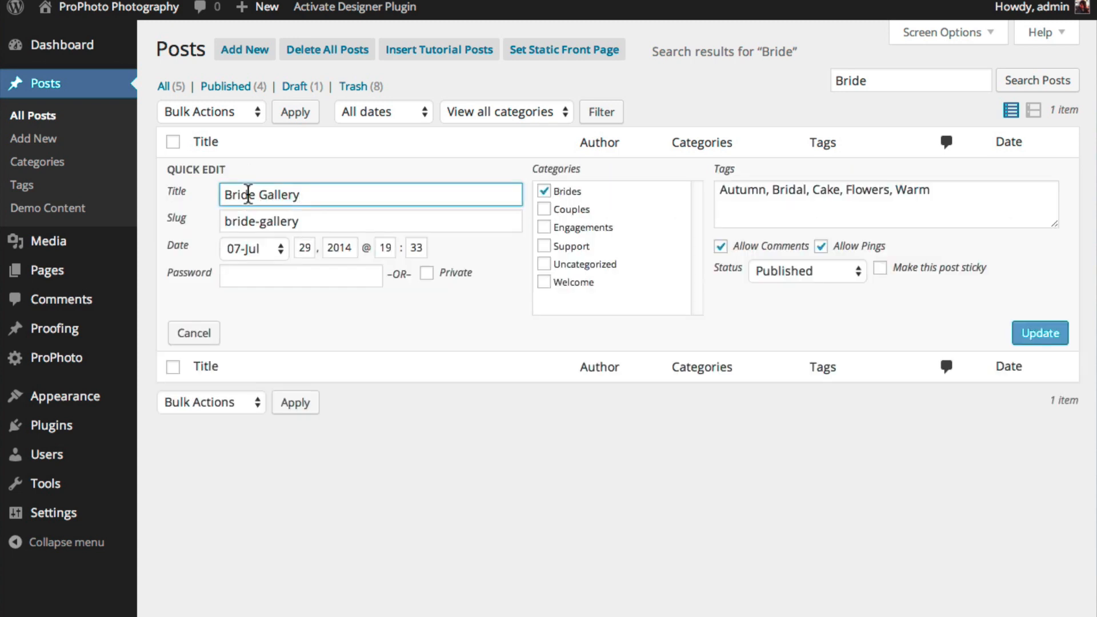
pyautogui.click(544, 211)
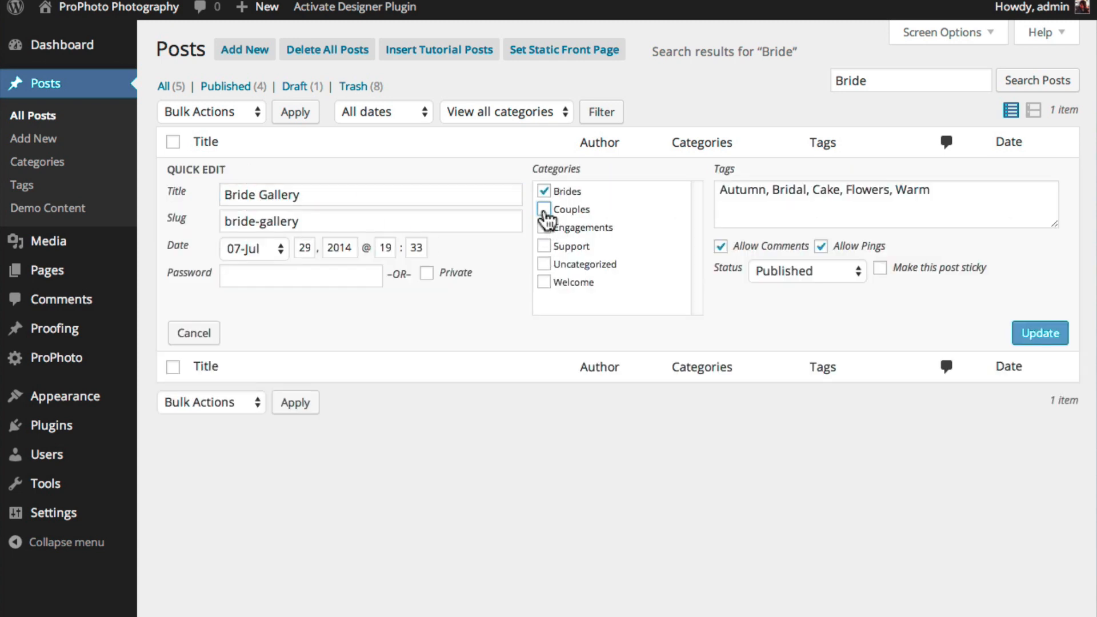
pyautogui.click(721, 246)
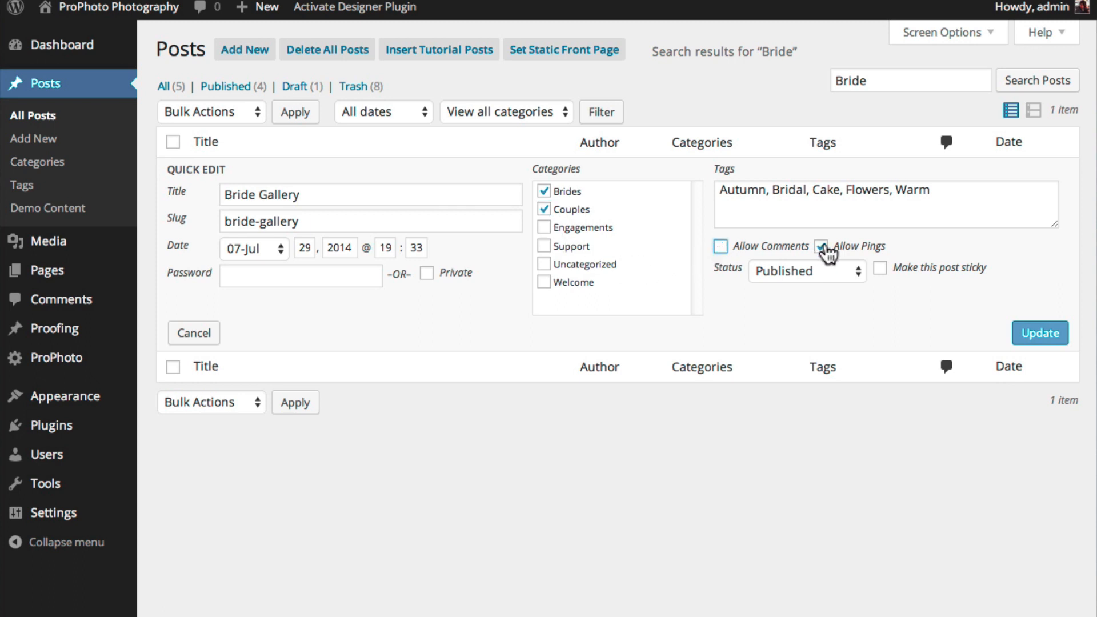
pyautogui.doubleClick(825, 191)
pyautogui.press('BackSpace')
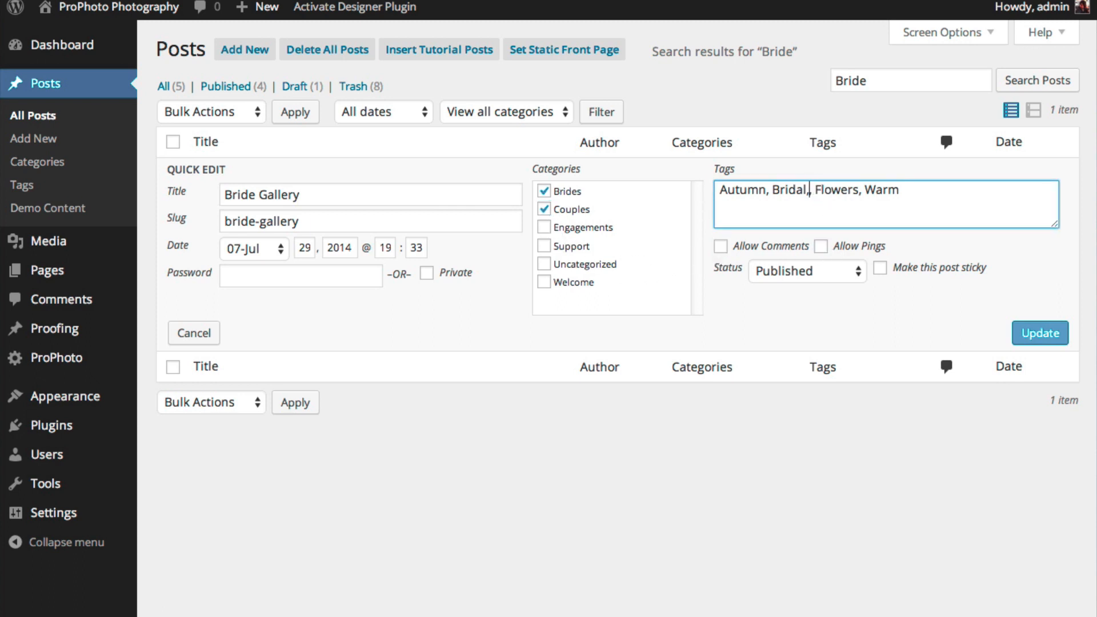
pyautogui.doubleClick(829, 191)
pyautogui.press('BackSpace')
pyautogui.press('BackSpace')
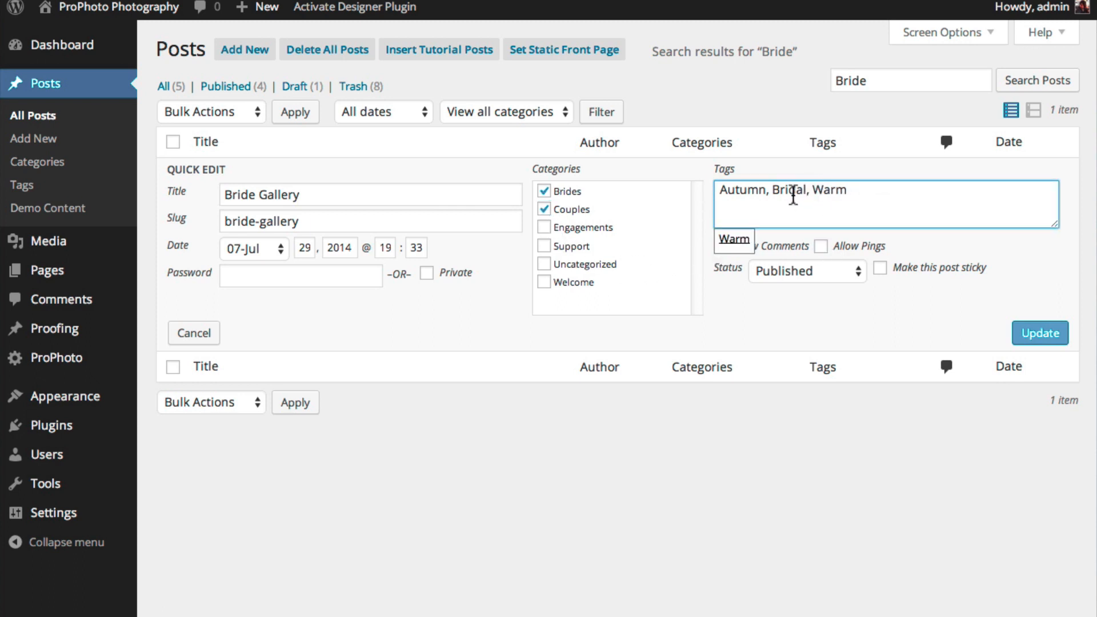
# Retitle the post 'Bride Porfolio', save the quick edit, and open it in the full editor
pyautogui.click(311, 196)
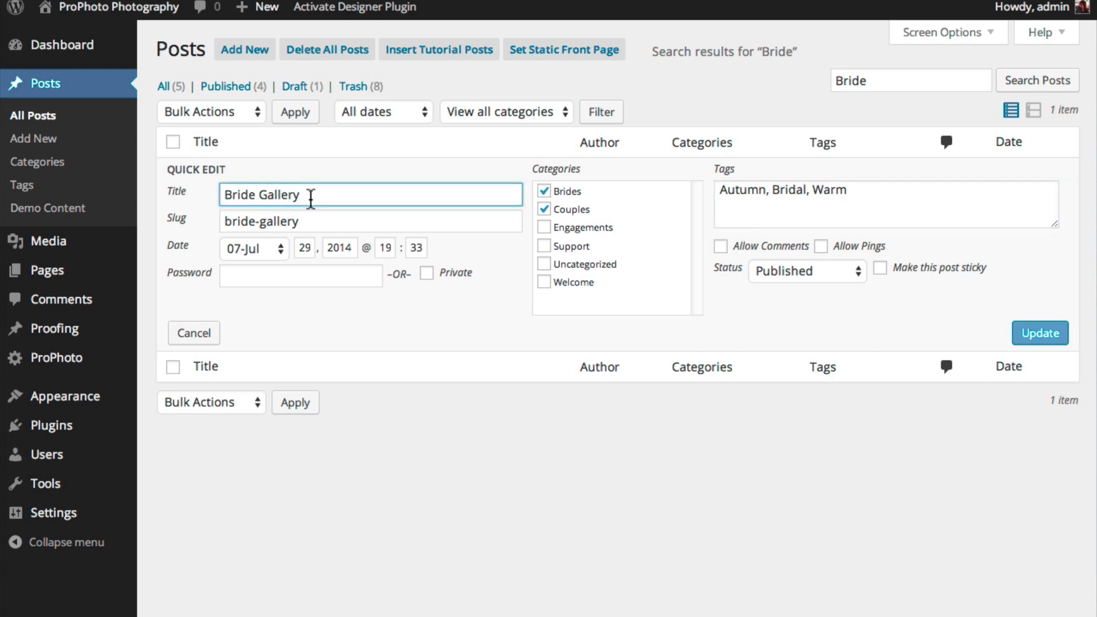
pyautogui.moveTo(311, 196); pyautogui.dragTo(255, 195)
pyautogui.write('Porfolio')
pyautogui.click(1029, 333)
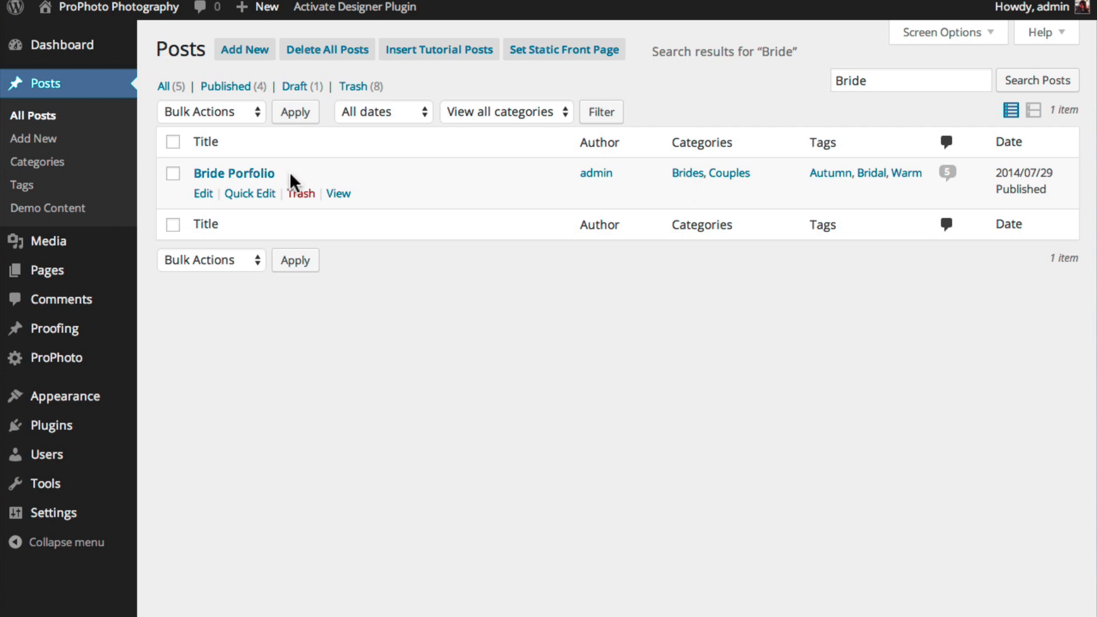
pyautogui.click(207, 196)
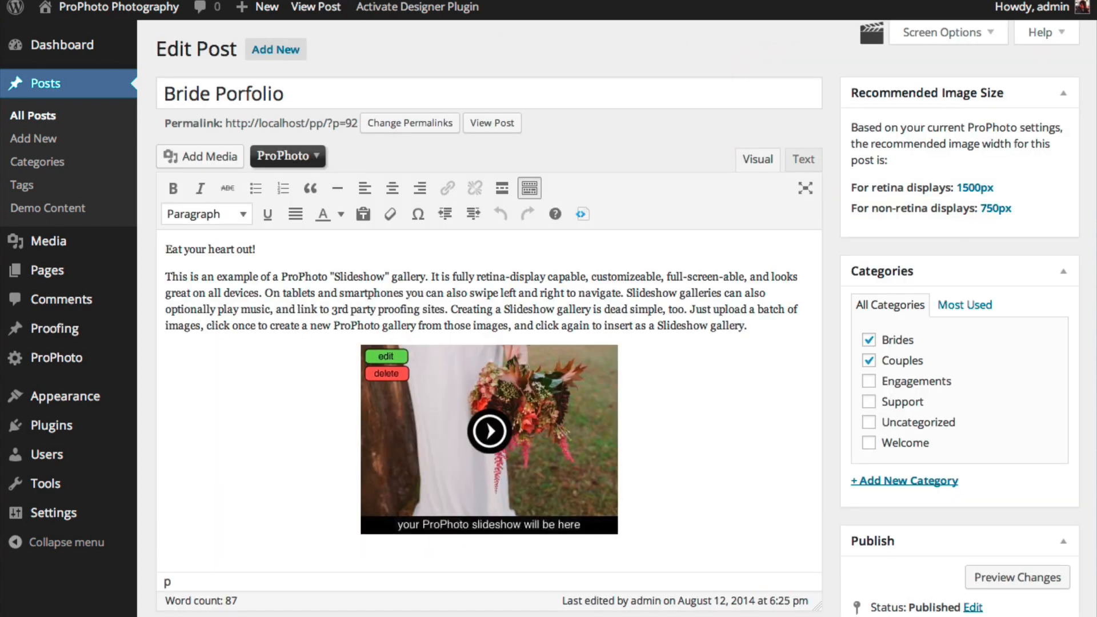
# Review the Categories and Tags pages, then go to the Media Library
pyautogui.click(54, 167)
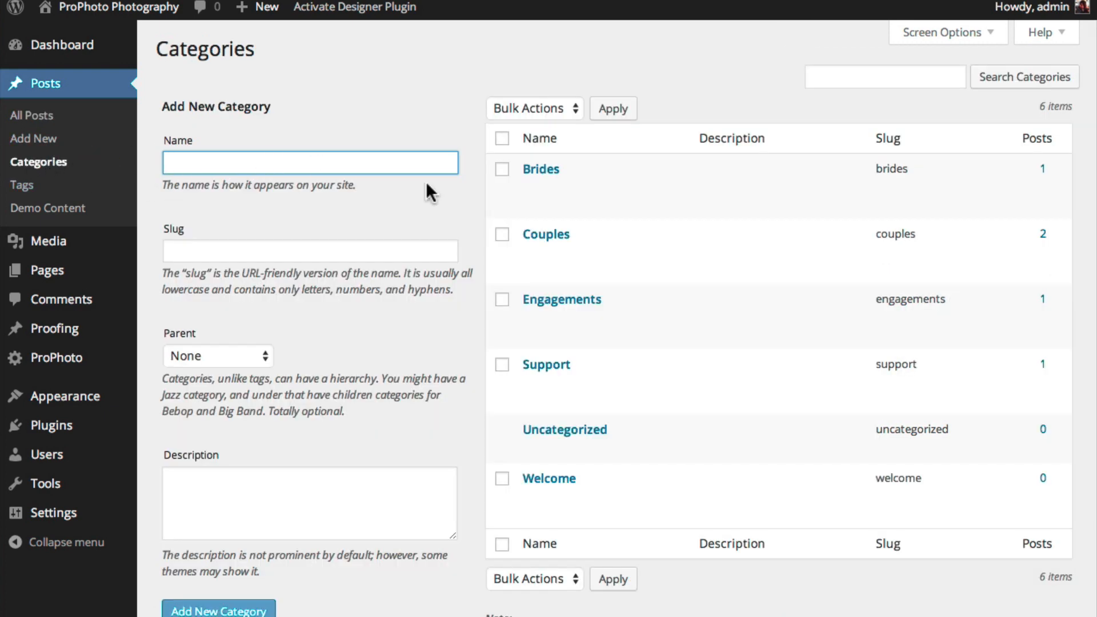
pyautogui.moveTo(552, 187)
pyautogui.click(30, 186)
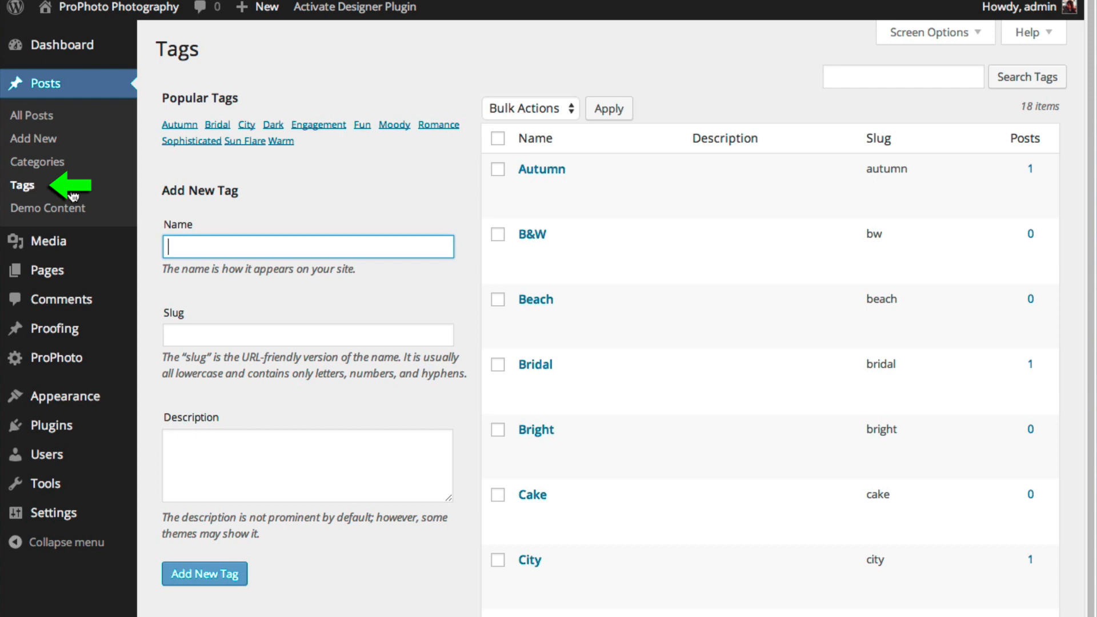
pyautogui.moveTo(542, 174)
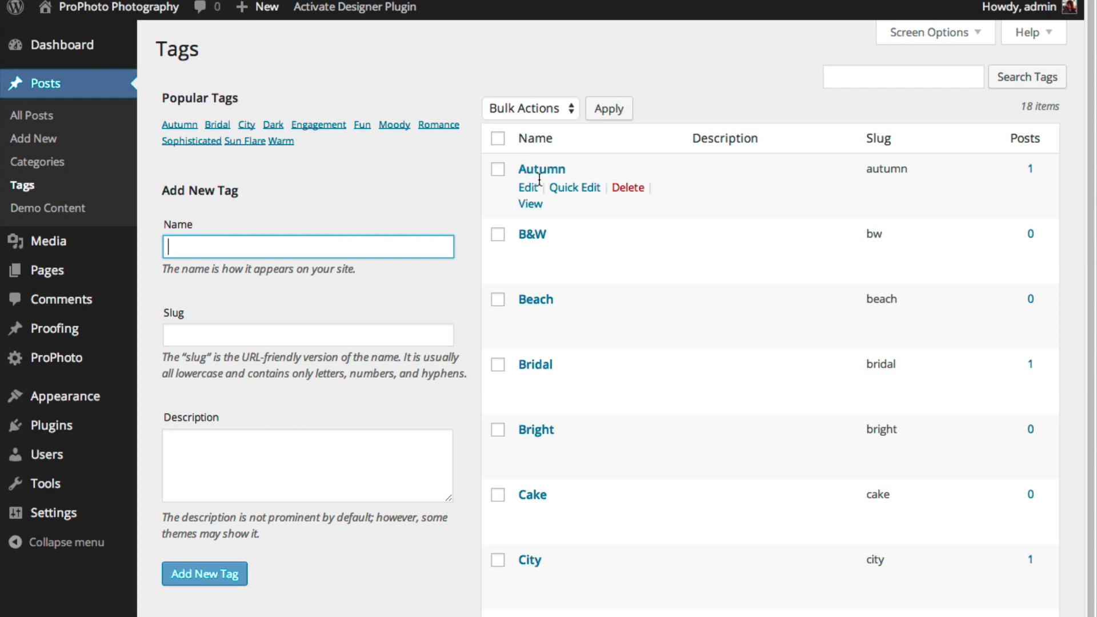
pyautogui.click(54, 242)
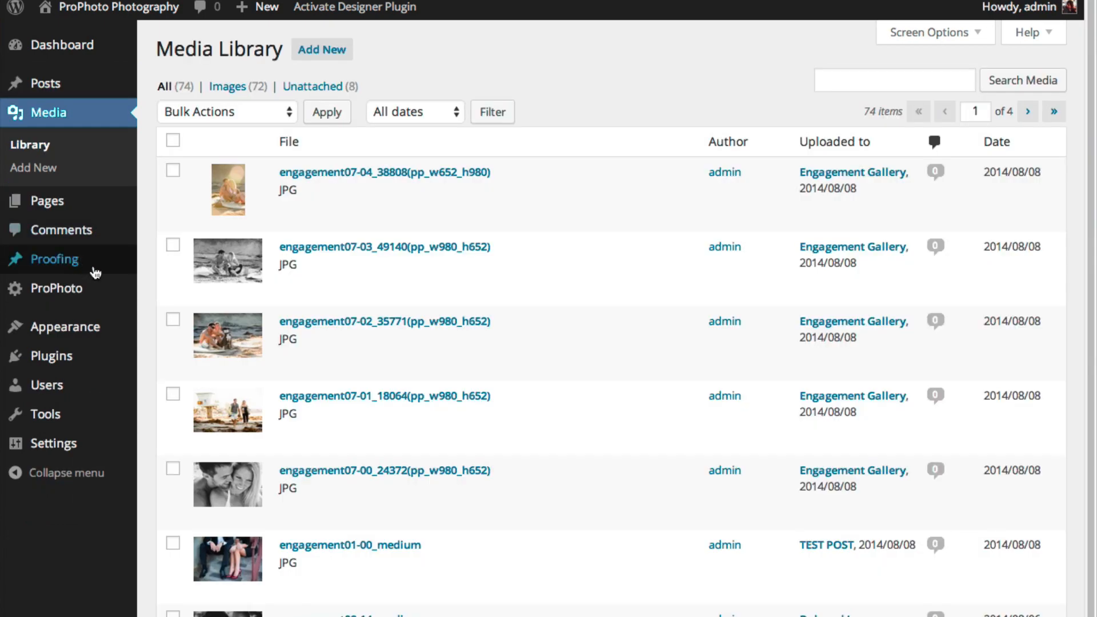
# Scroll the Media Library, try its search box, view the Add New upload screen, then open Pages
pyautogui.moveTo(1088, 203); pyautogui.dragTo(1076, 542)
pyautogui.scroll(10, 1077, 542)
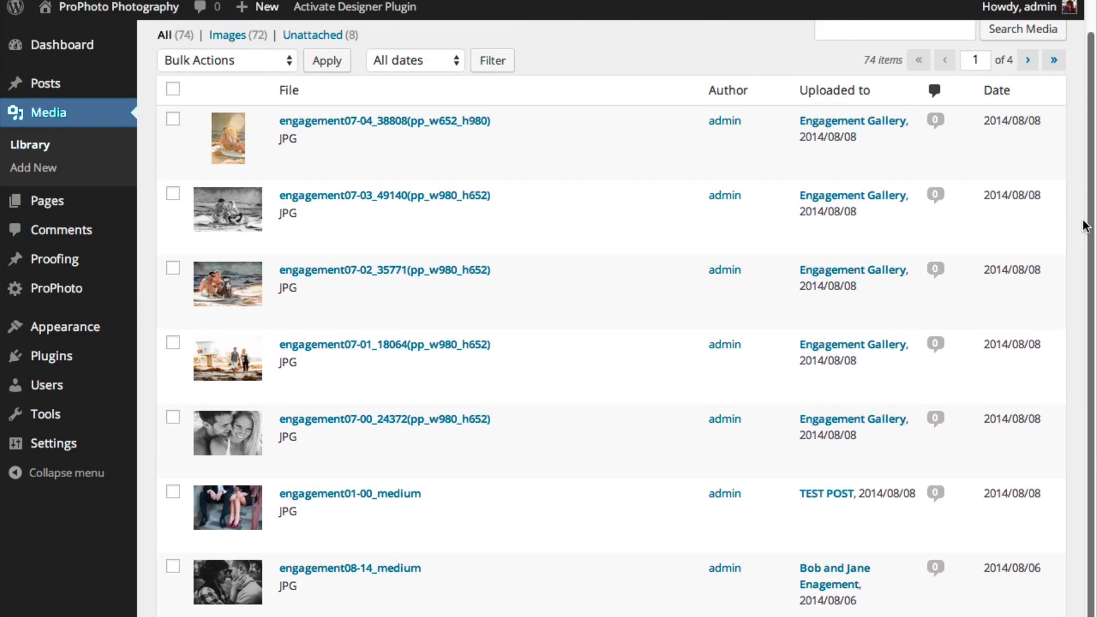
pyautogui.click(899, 81)
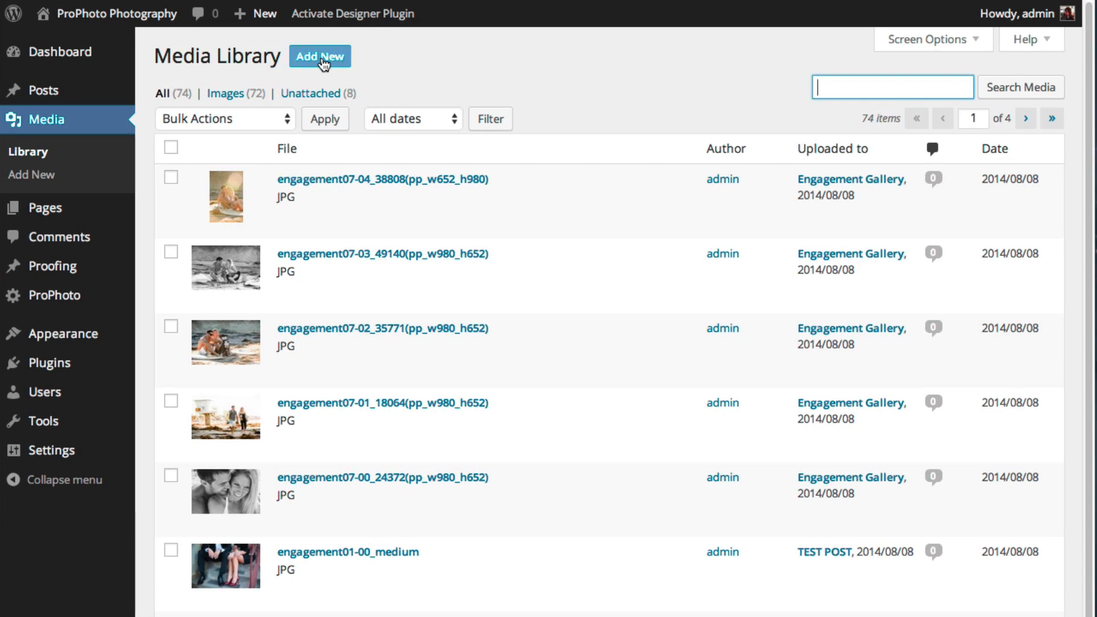
pyautogui.click(322, 49)
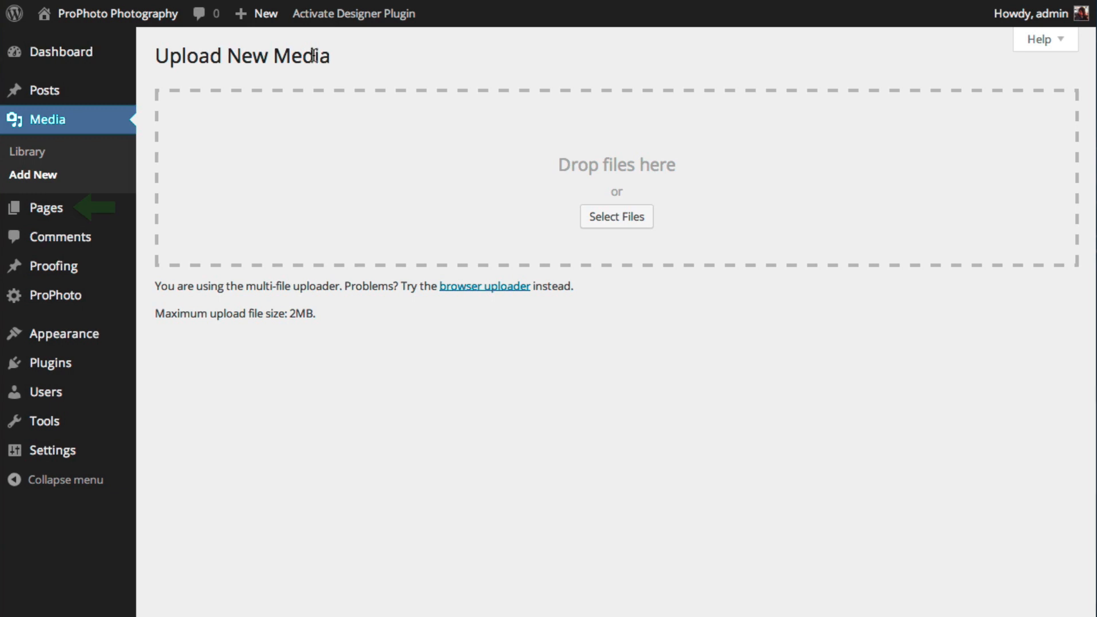
pyautogui.moveTo(57, 211)
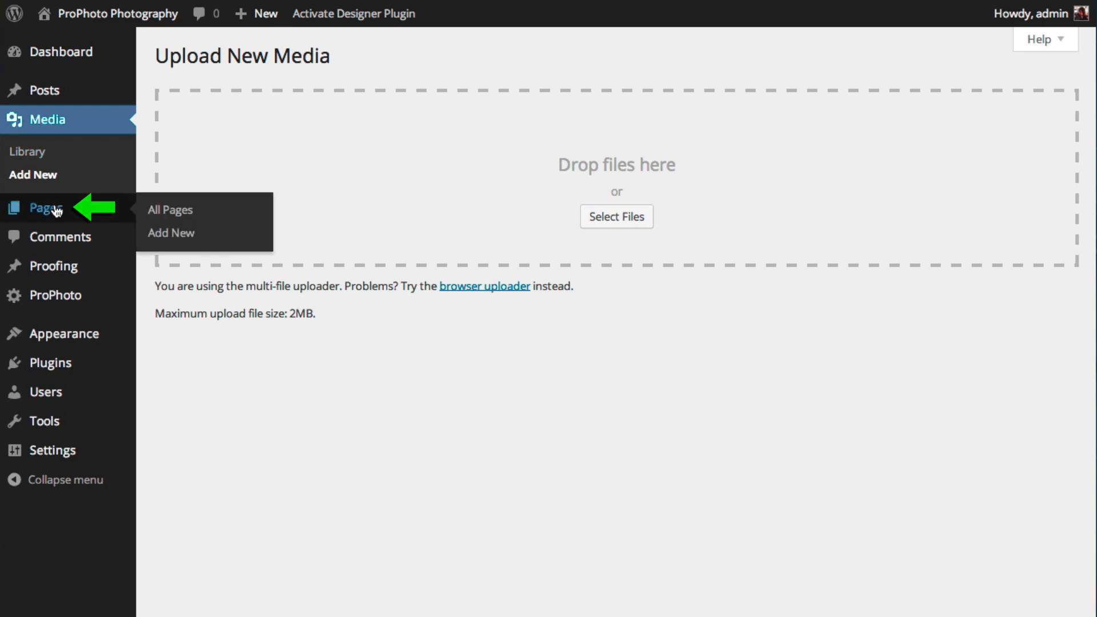
pyautogui.click(57, 211)
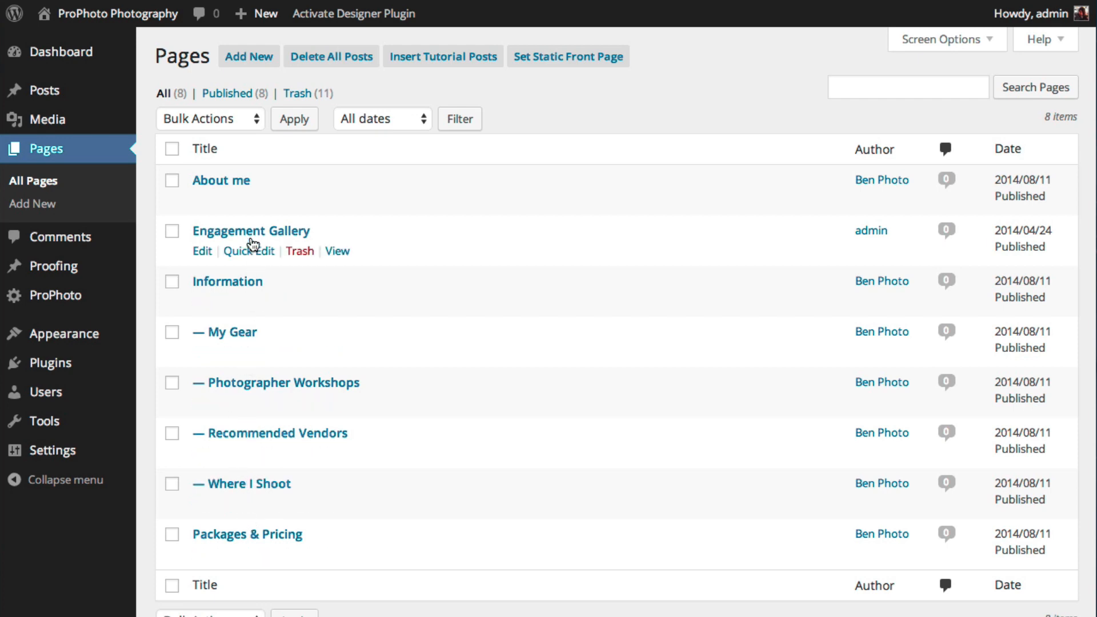
# Set the Engagement Gallery page's visibility to Password protected with a password and update the page
pyautogui.click(249, 235)
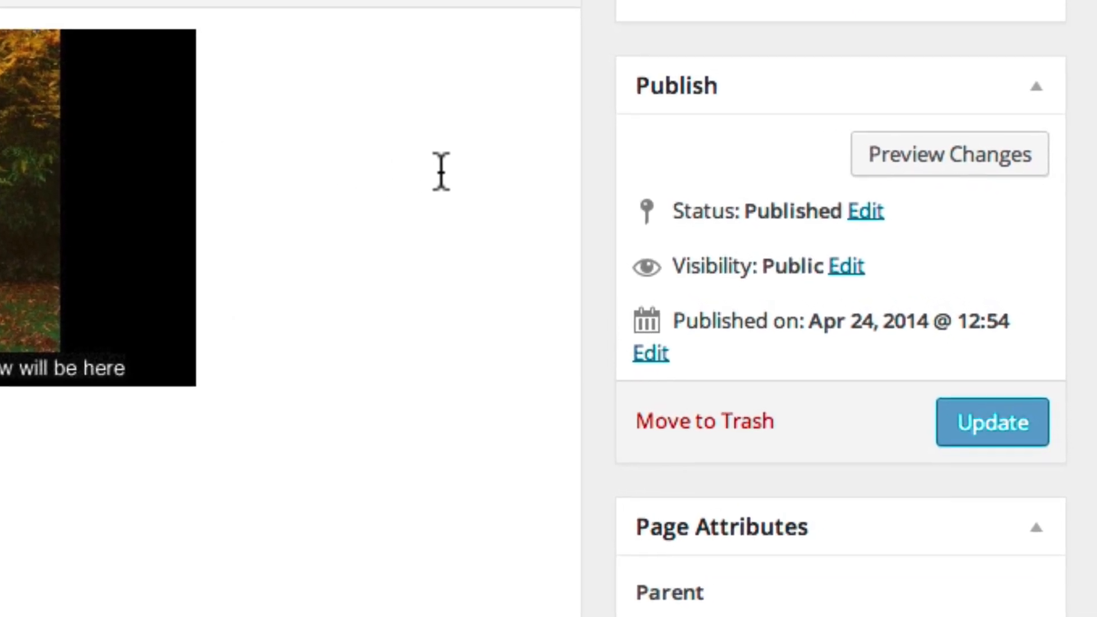
pyautogui.click(847, 266)
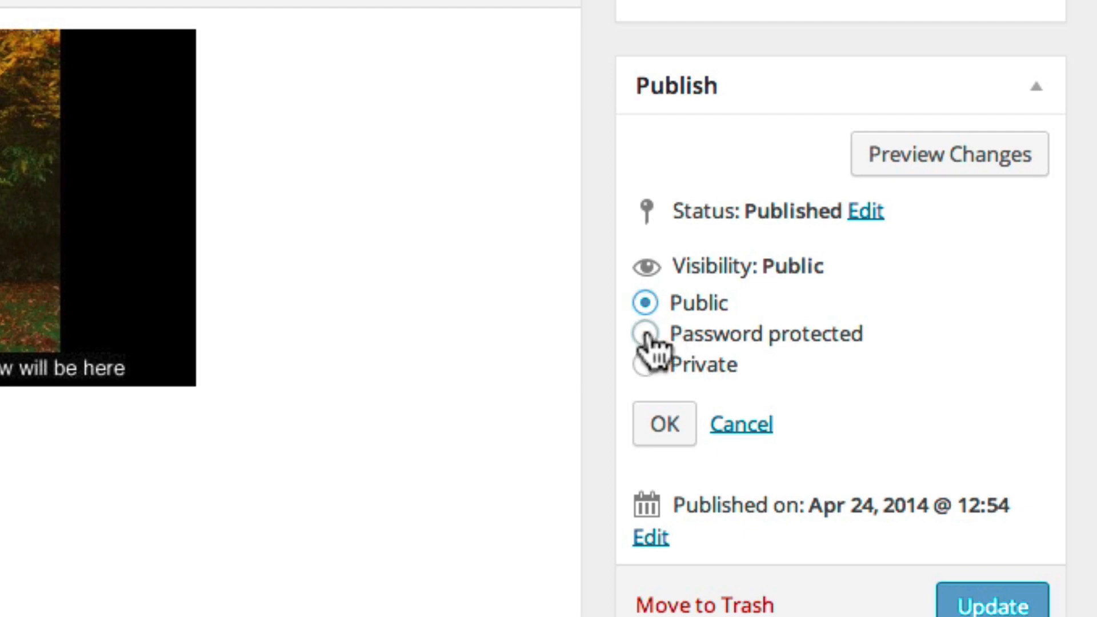
pyautogui.click(648, 337)
pyautogui.click(678, 400)
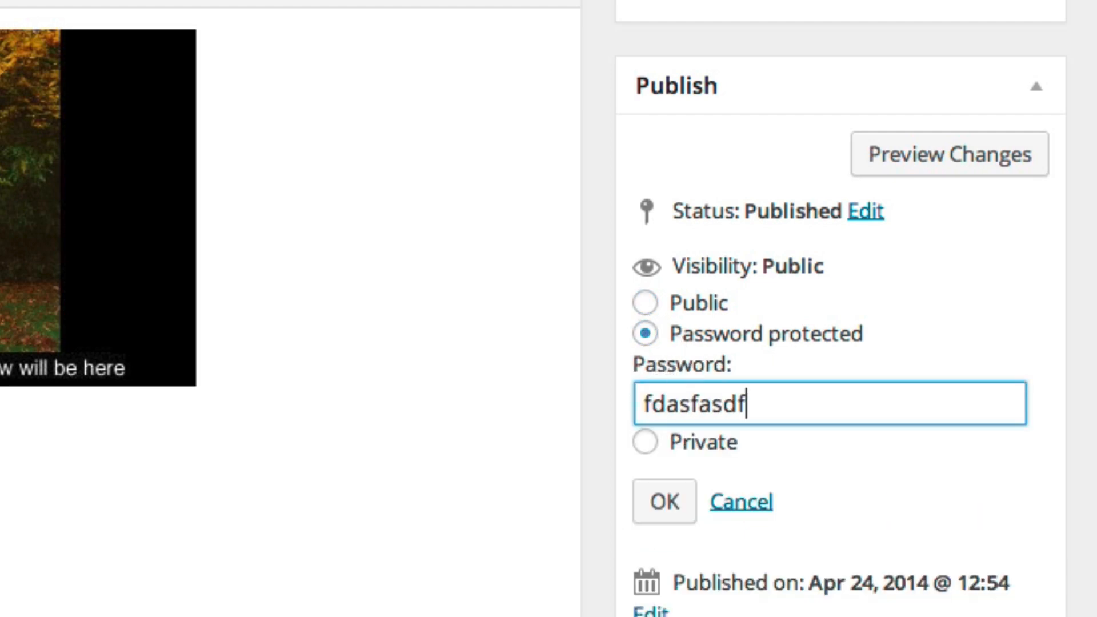
pyautogui.click(663, 504)
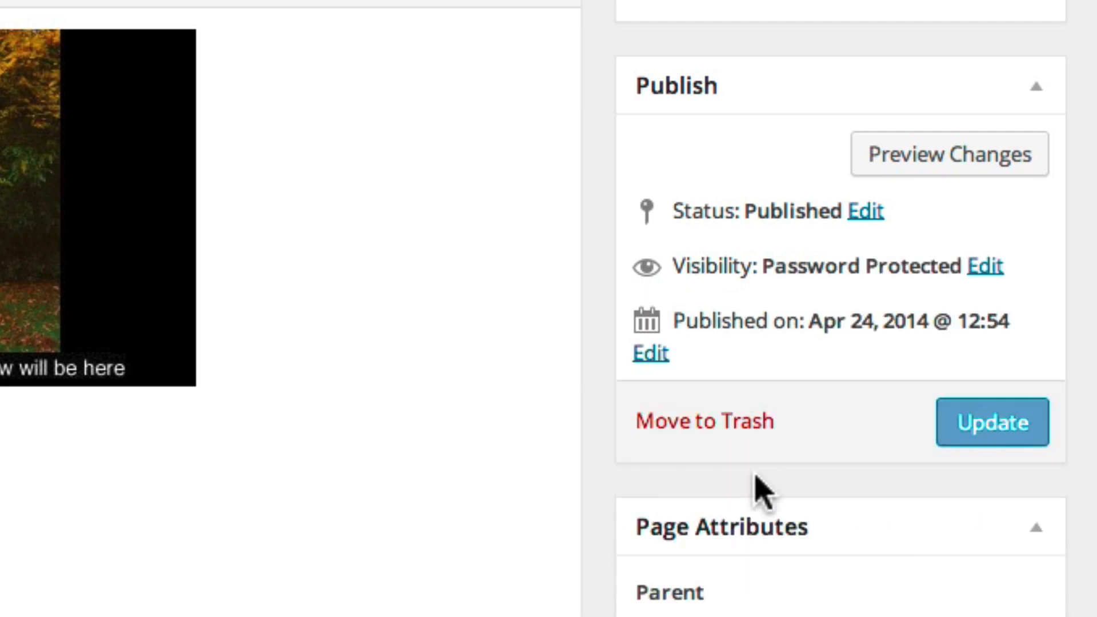
pyautogui.click(1032, 437)
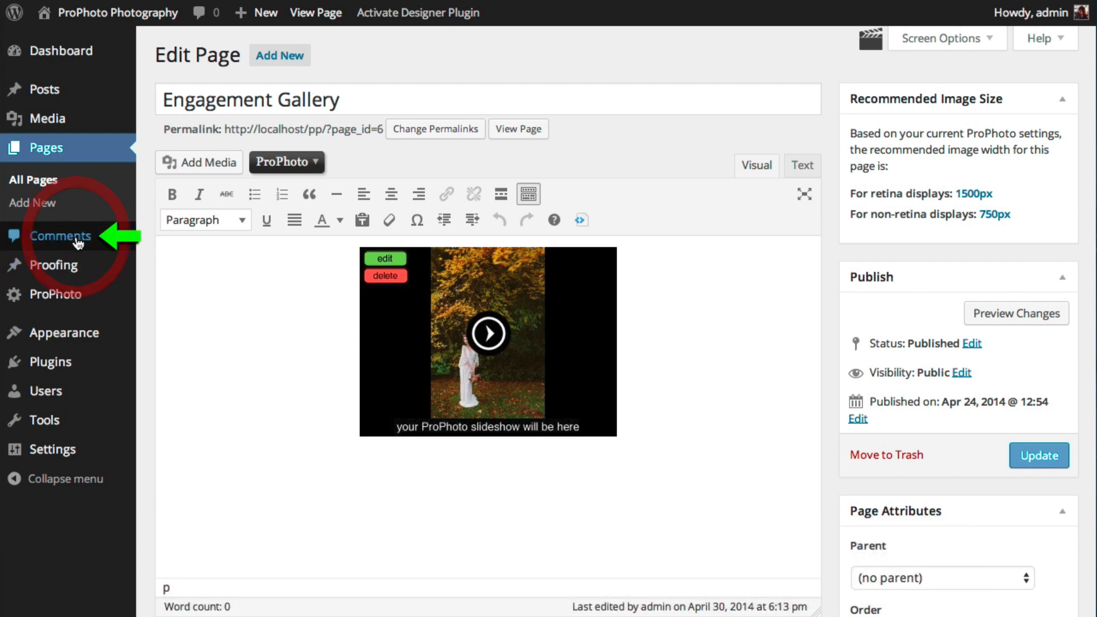
# Check the Comments list, then open ProPhoto's Background settings and switch to the Header Area section
pyautogui.click(78, 244)
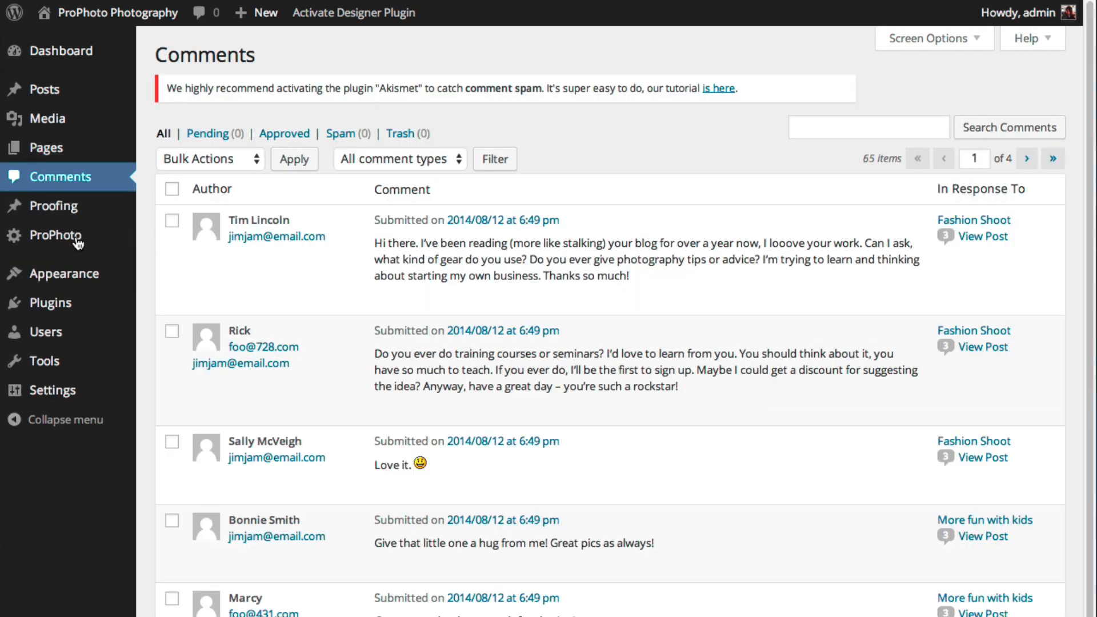
pyautogui.moveTo(290, 244)
pyautogui.click(83, 234)
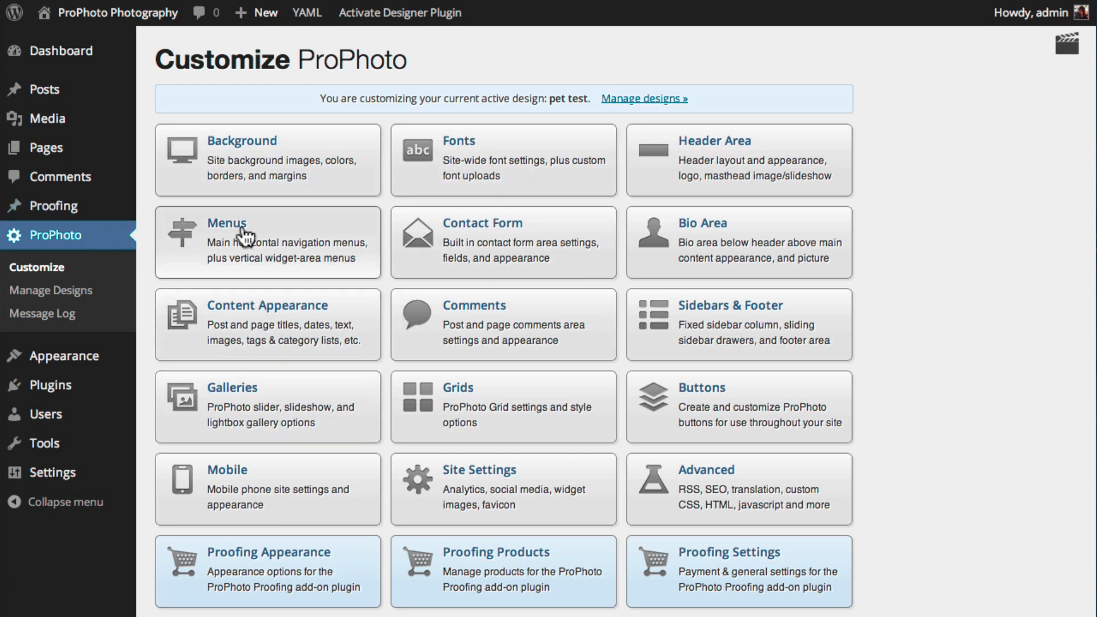
pyautogui.click(262, 188)
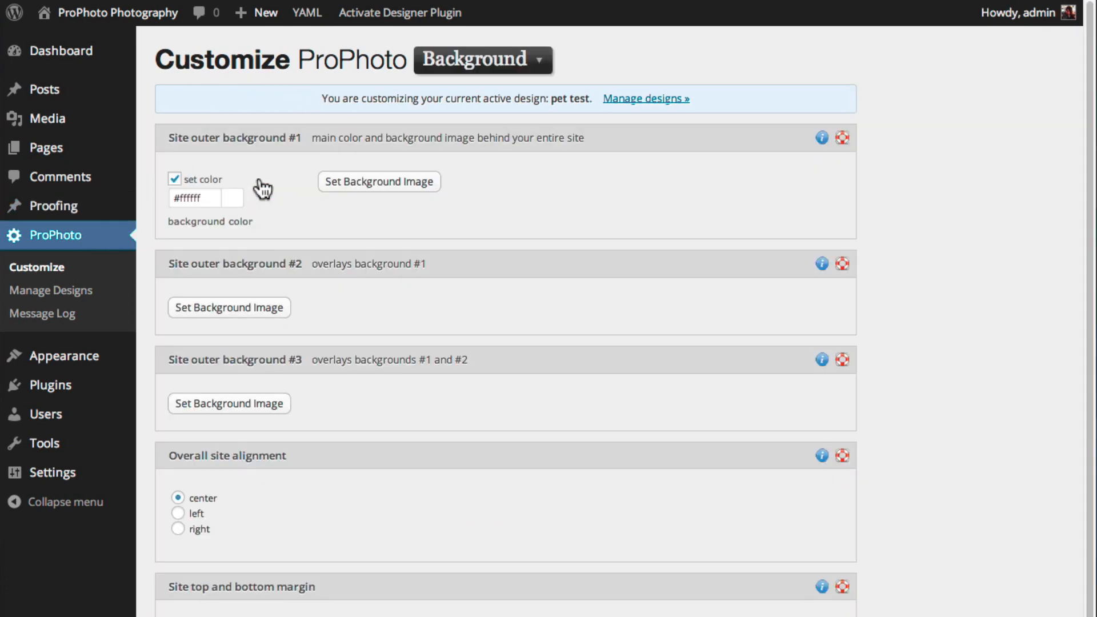
pyautogui.click(474, 59)
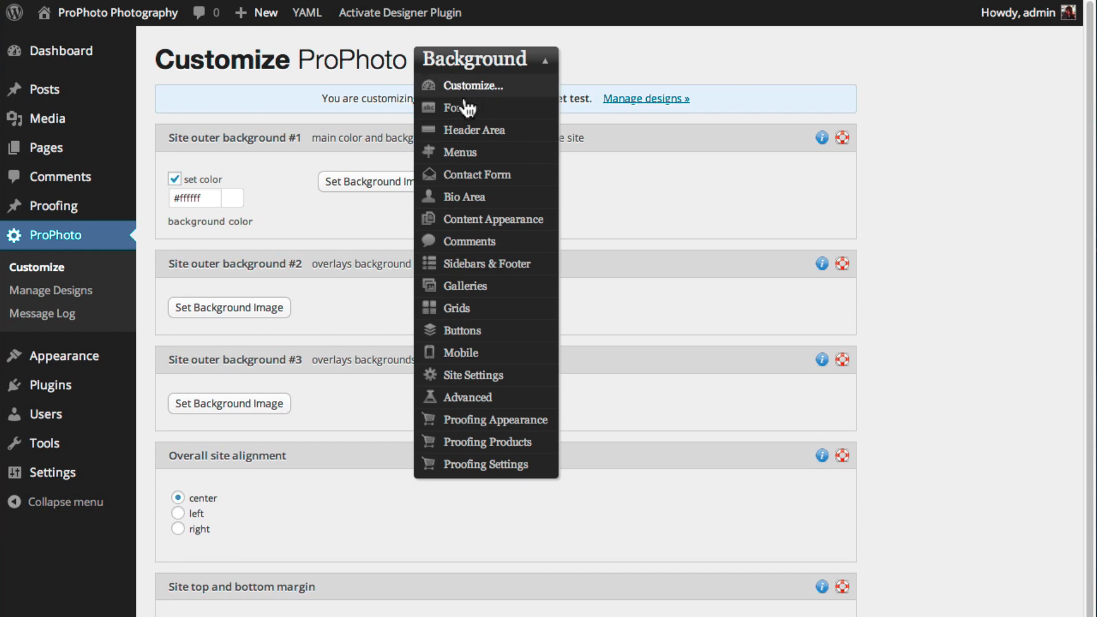
pyautogui.click(468, 132)
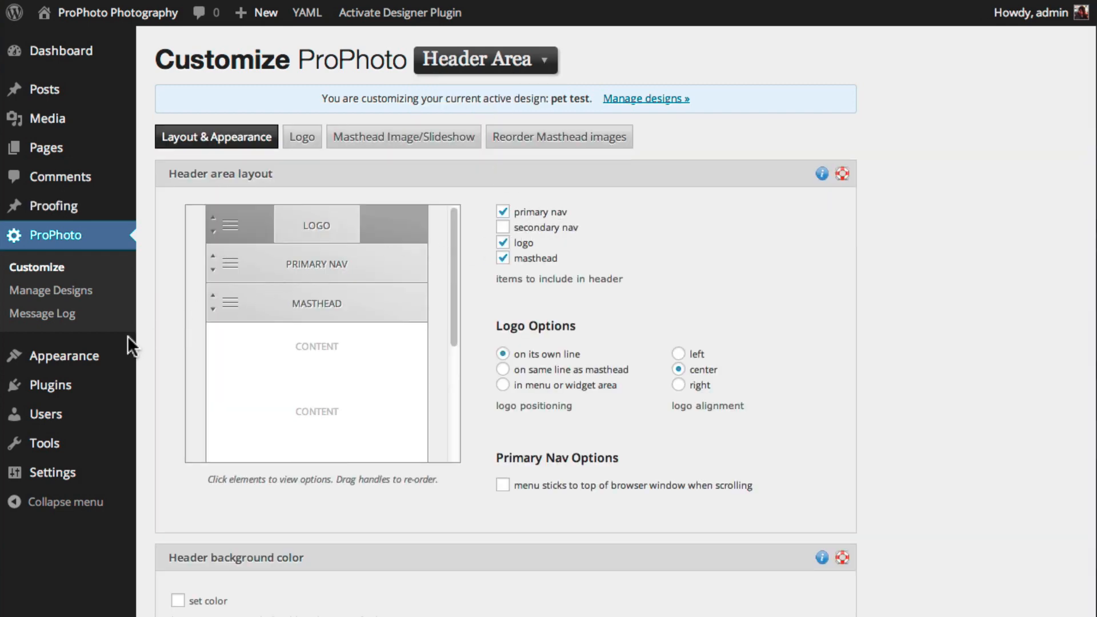
# Visit Appearance > Themes and Appearance > Widgets, then the Plugins list
pyautogui.moveTo(84, 359)
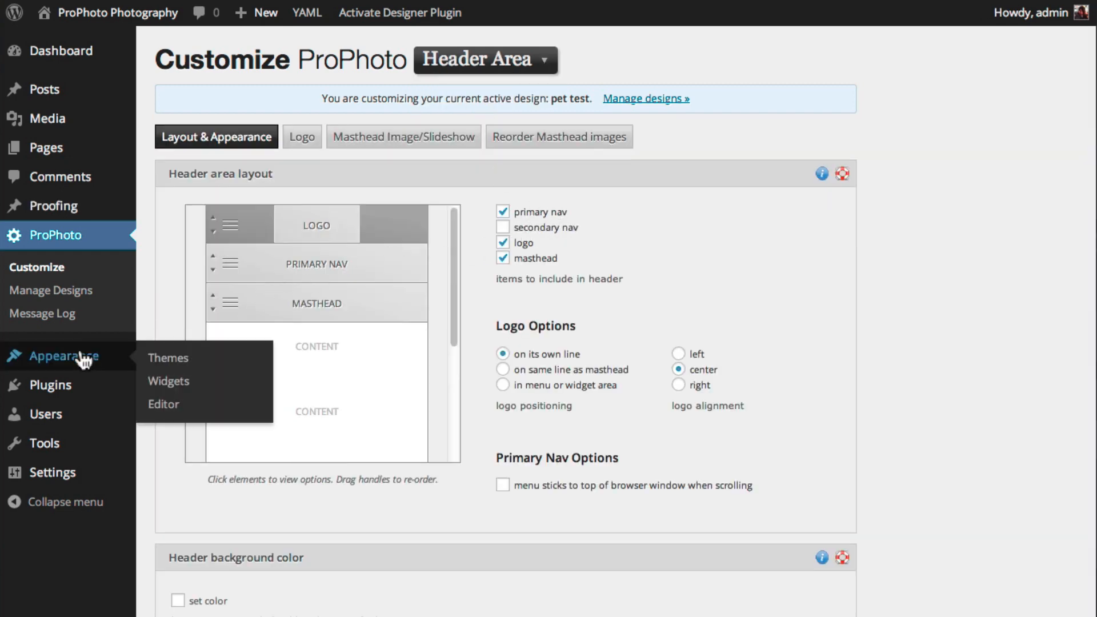
pyautogui.click(181, 359)
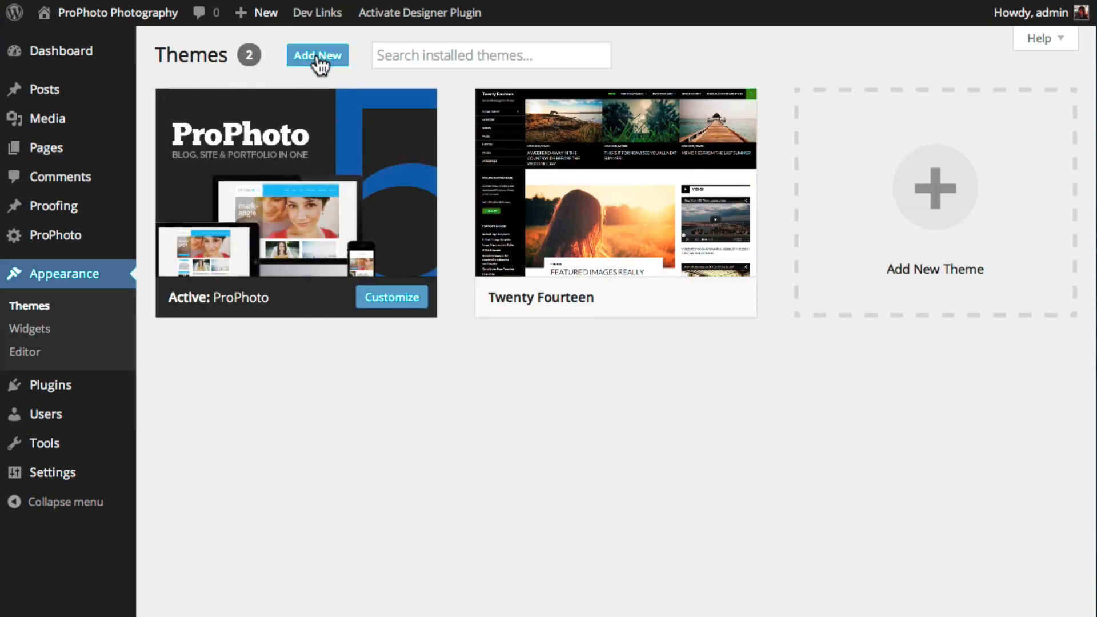
pyautogui.click(45, 334)
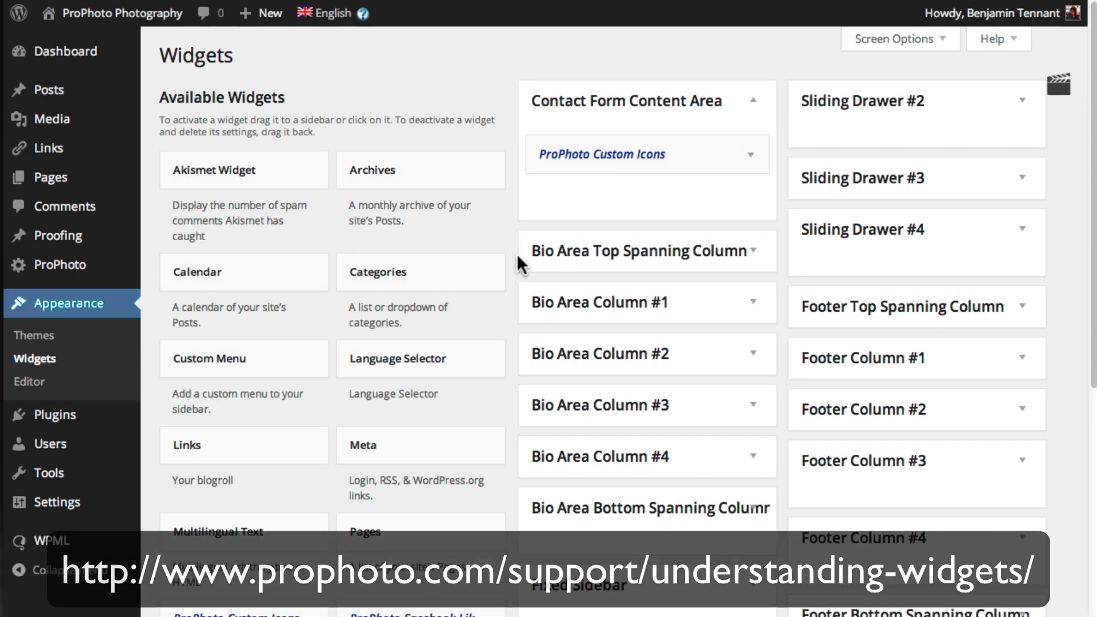
pyautogui.click(58, 421)
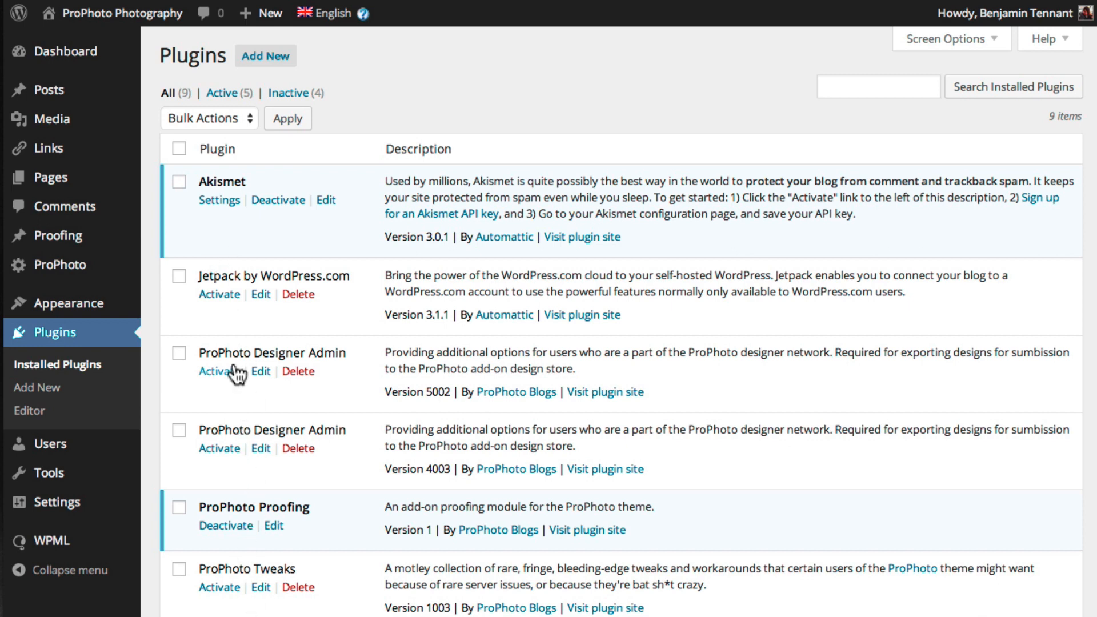
pyautogui.click(39, 389)
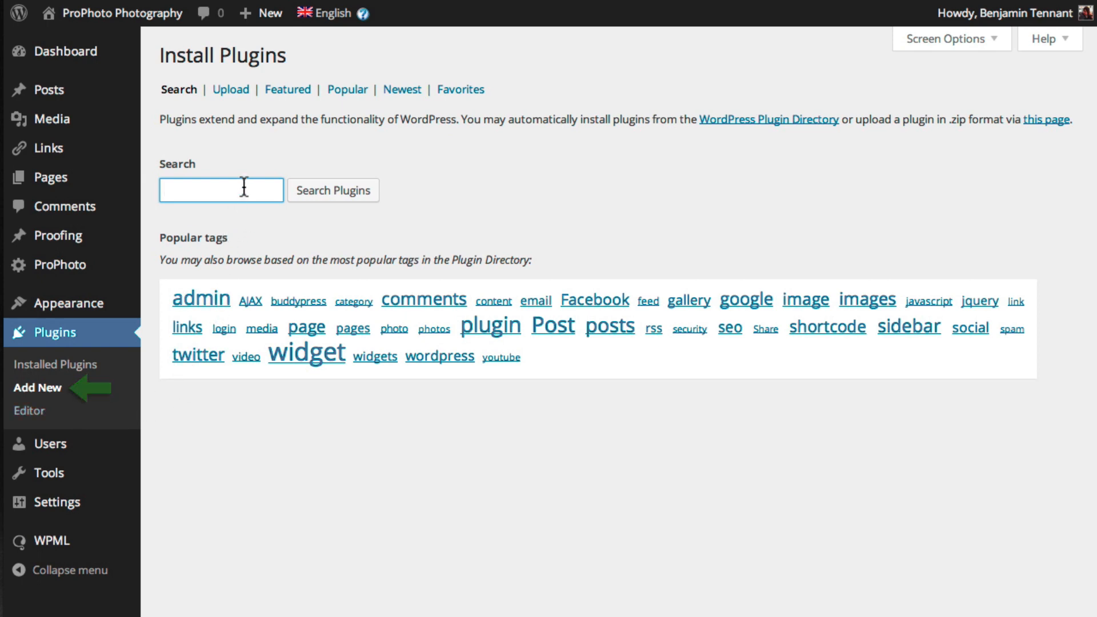
pyautogui.click(45, 366)
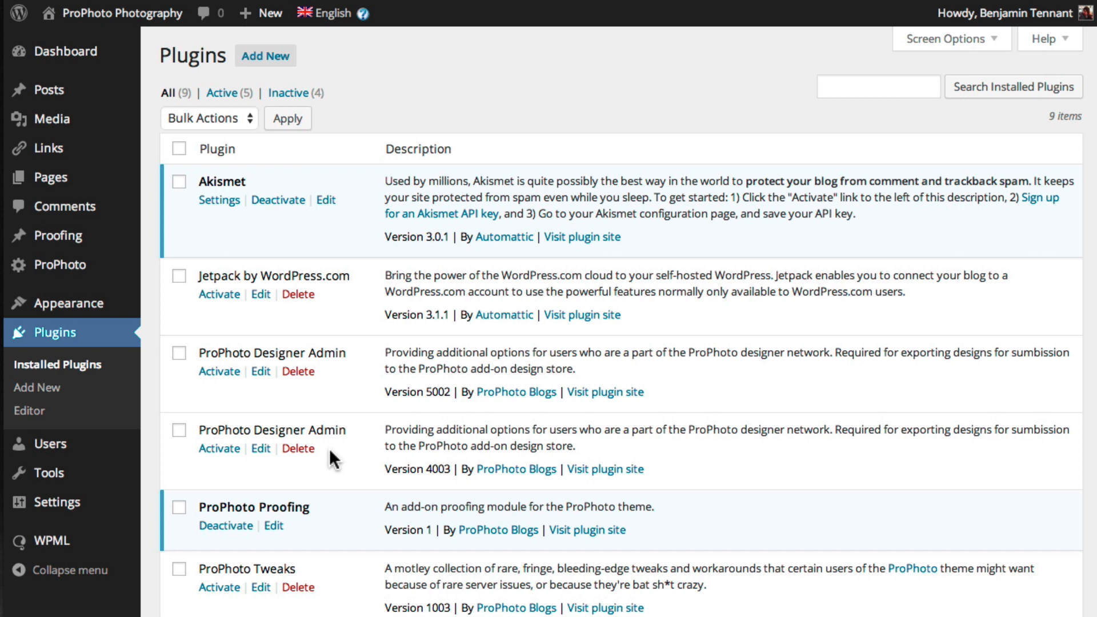
pyautogui.moveTo(62, 449)
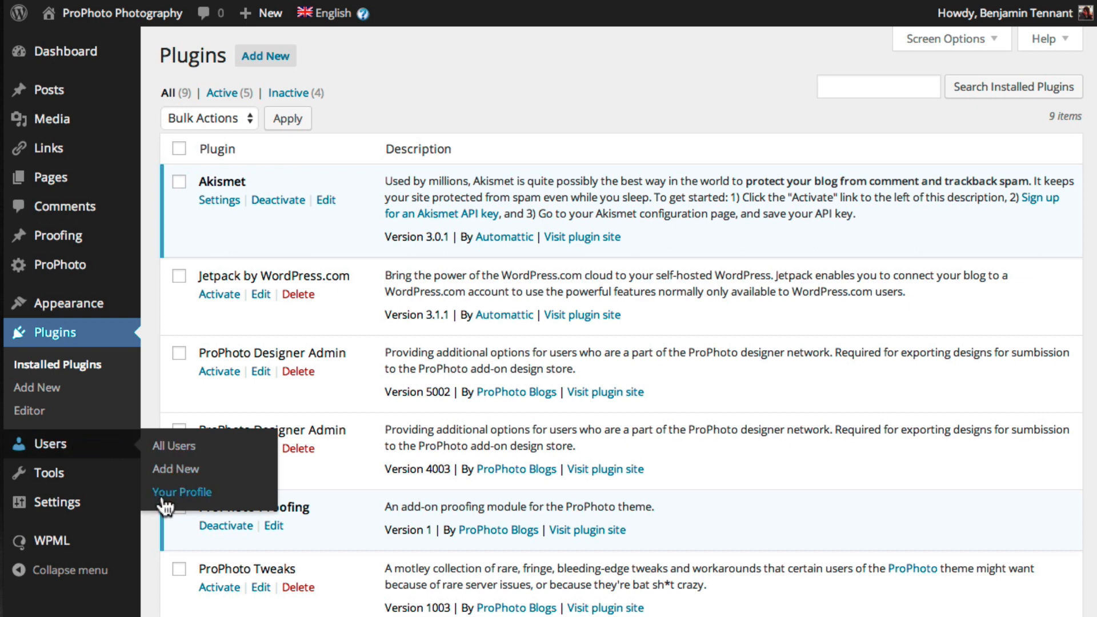
# On the Add New User form, inspect the roles available in the Role dropdown
pyautogui.click(175, 479)
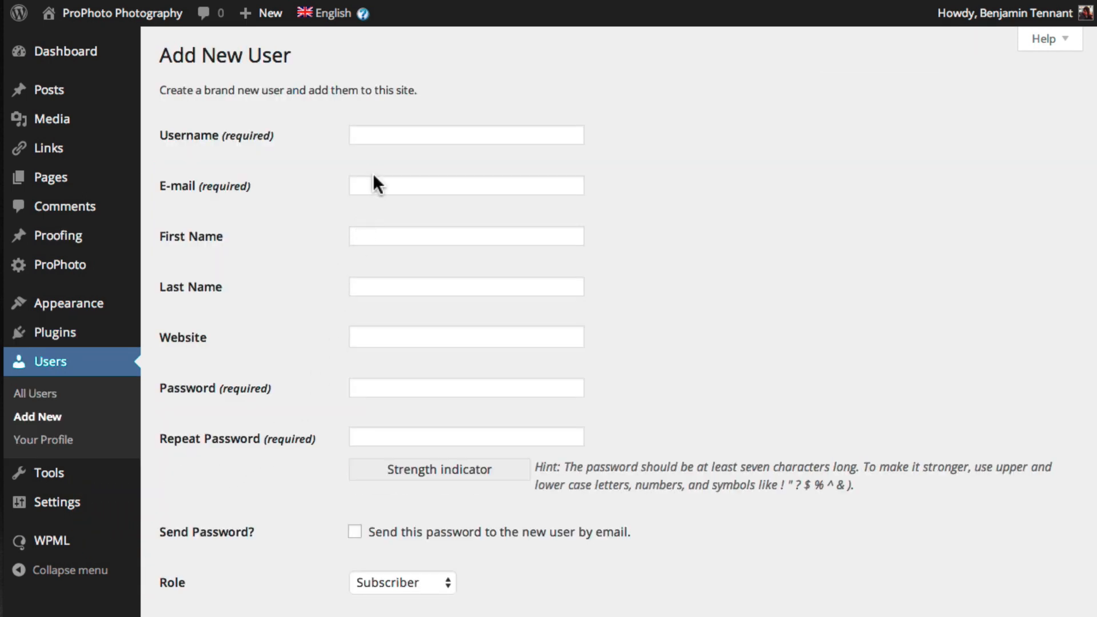
pyautogui.scroll(-3, 416, 521)
pyautogui.click(427, 520)
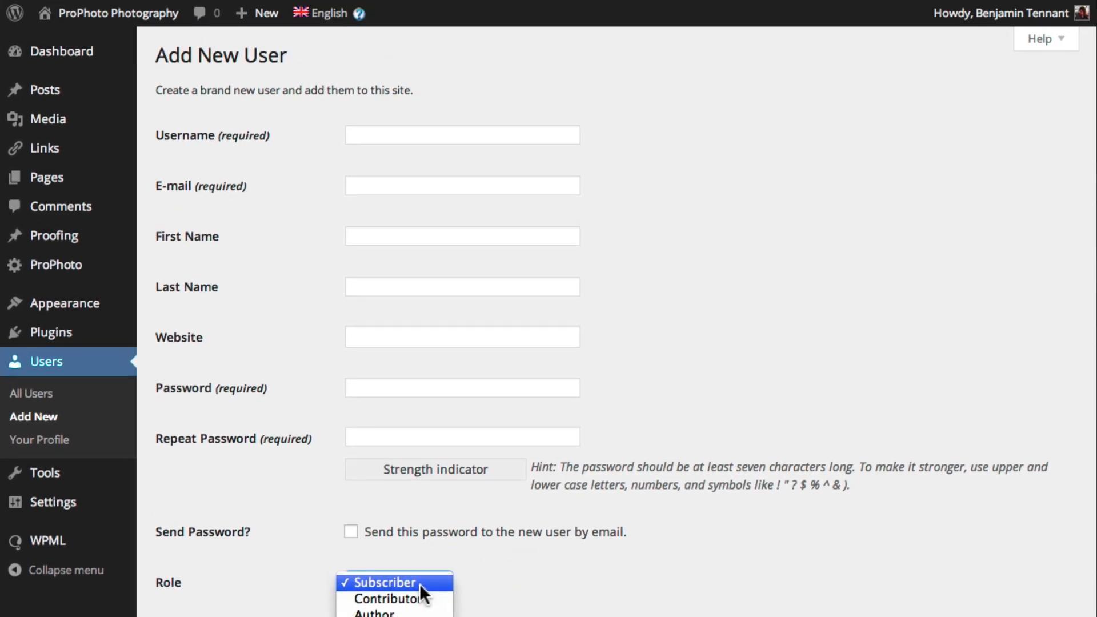
# On Your Profile, enter a new password and a confirmation, which the check reports as mismatched
pyautogui.click(59, 443)
pyautogui.click(58, 447)
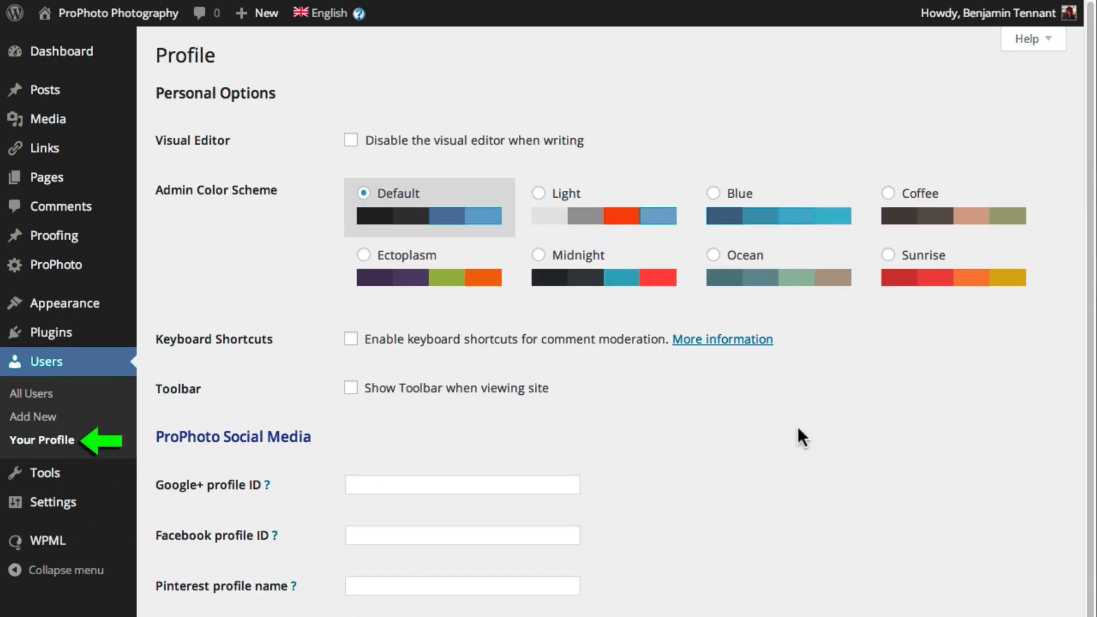
pyautogui.click(1085, 522)
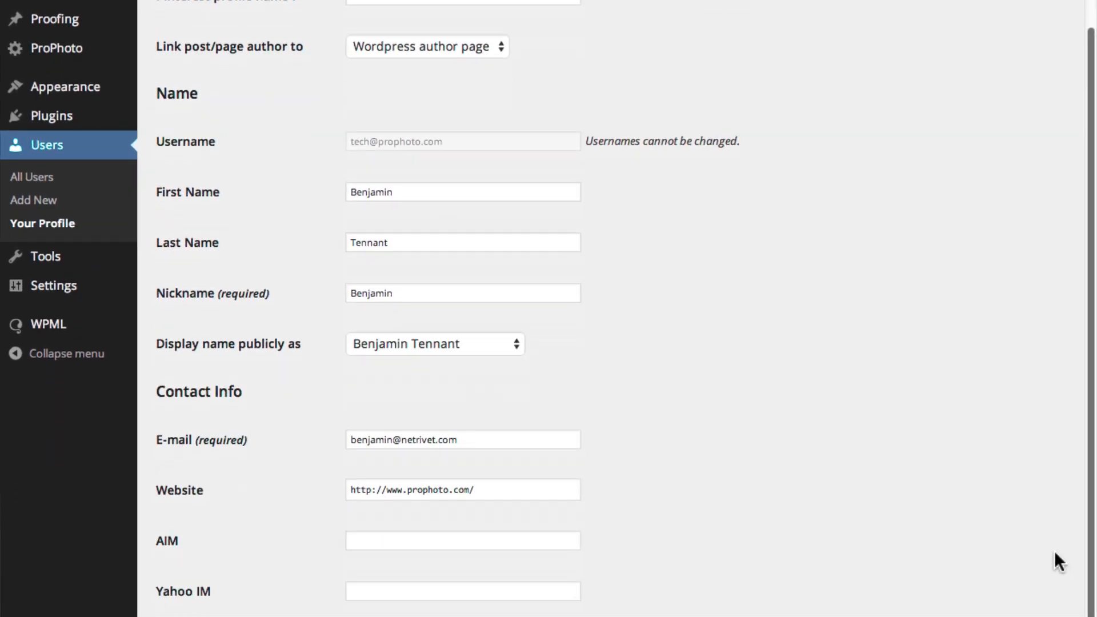
pyautogui.scroll(-7, 1054, 552)
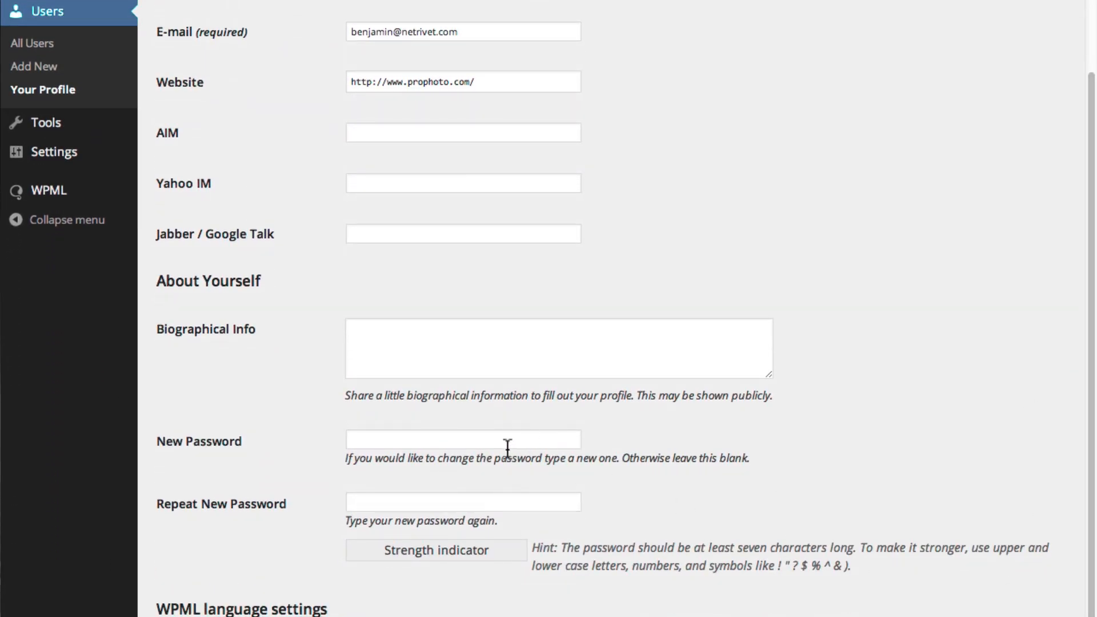
pyautogui.click(507, 440)
pyautogui.write('•••••••••••')
pyautogui.press('Tab')
pyautogui.write('••••••••••••')
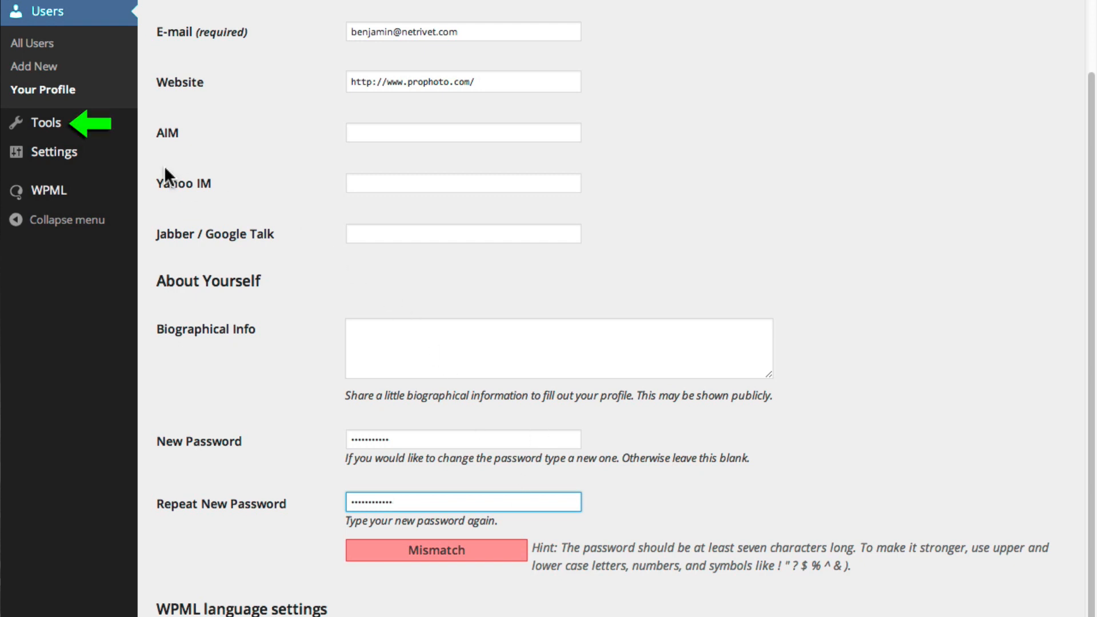
pyautogui.moveTo(51, 132)
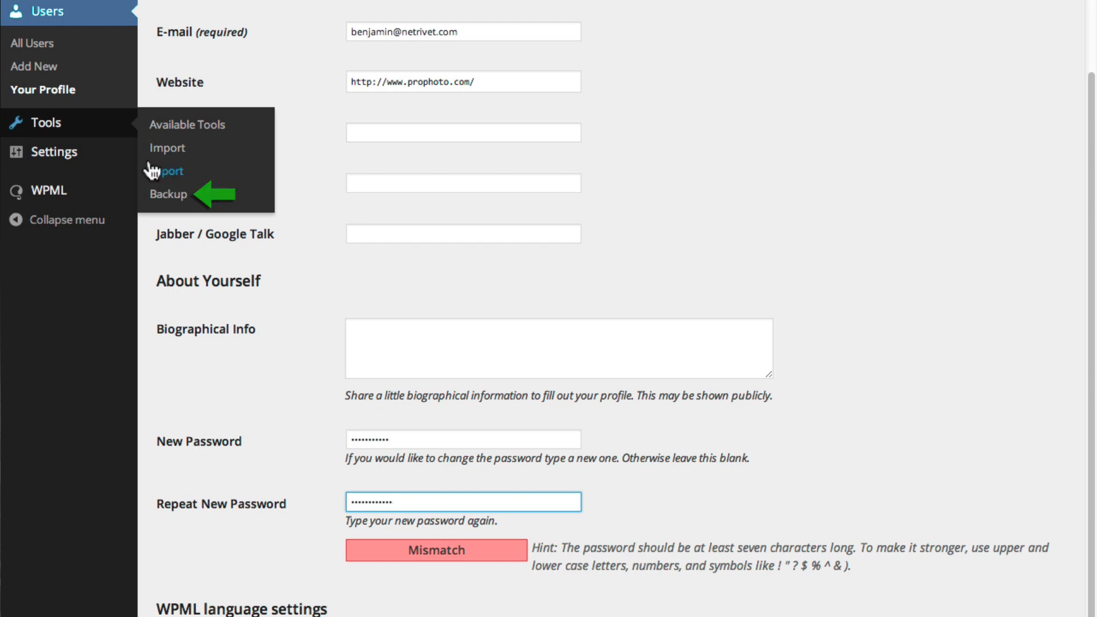
pyautogui.moveTo(130, 162)
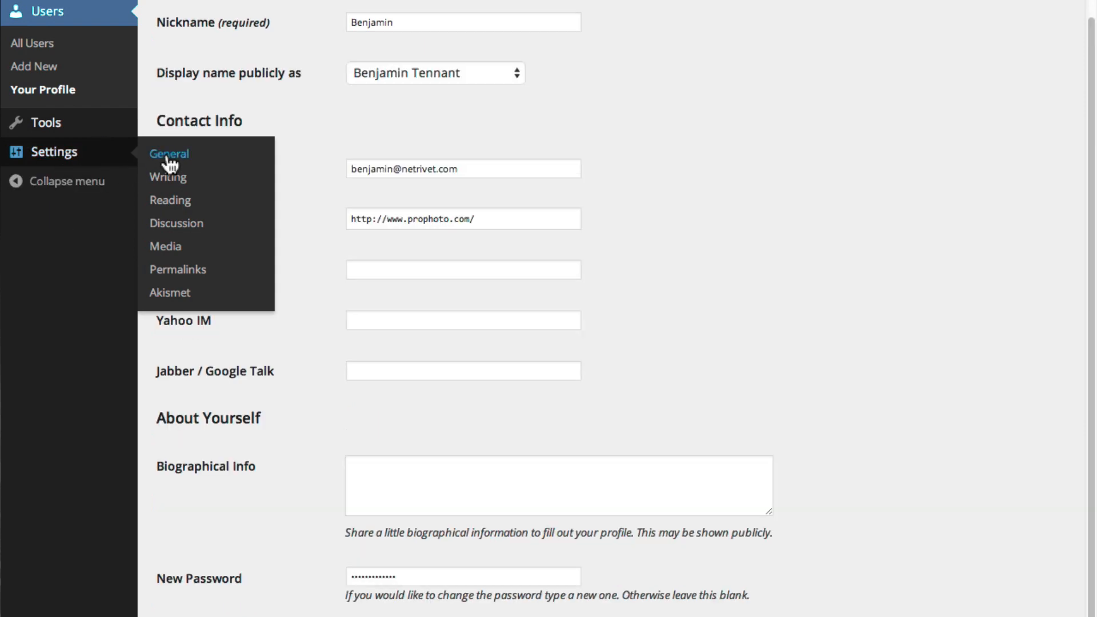
# Step through General, Reading and Discussion settings to Permalinks, showing Post name structure and category base 'test'
pyautogui.click(169, 157)
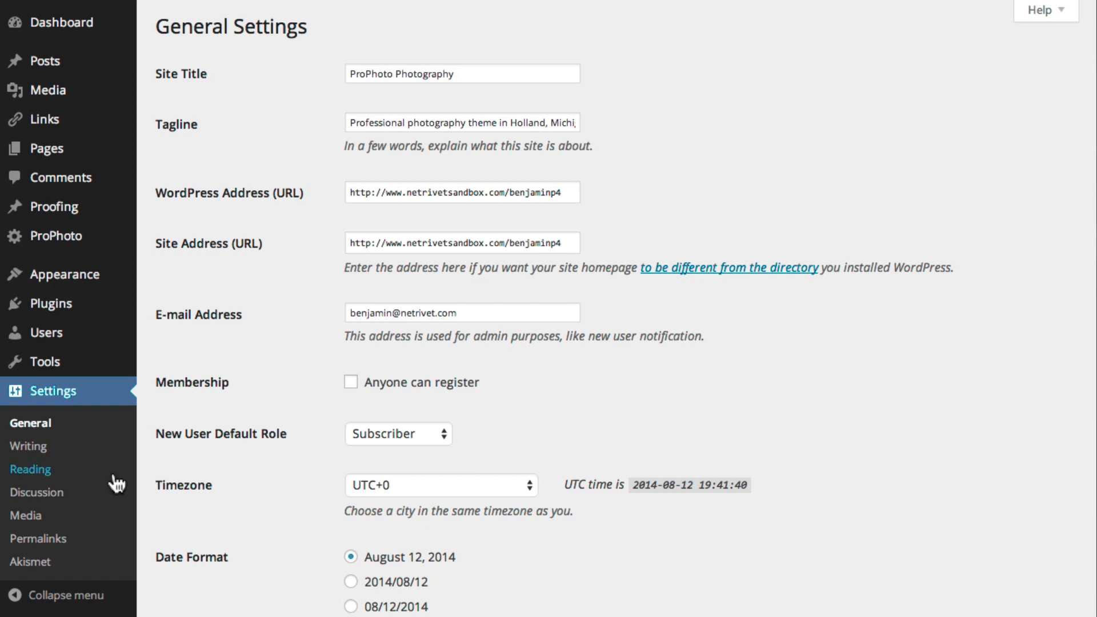
pyautogui.click(34, 471)
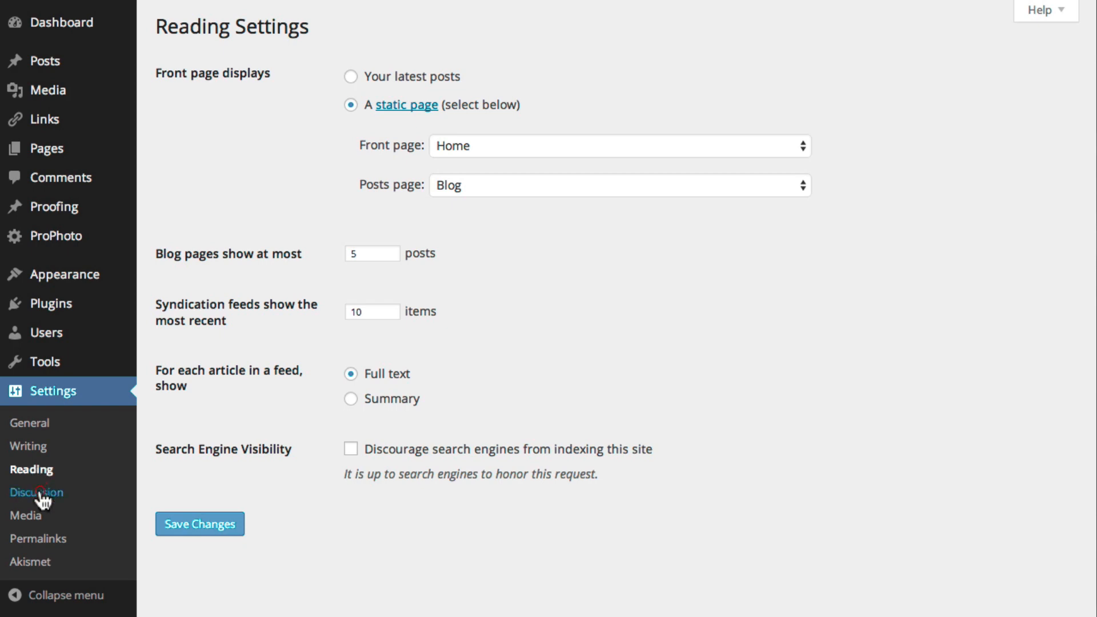
pyautogui.click(41, 495)
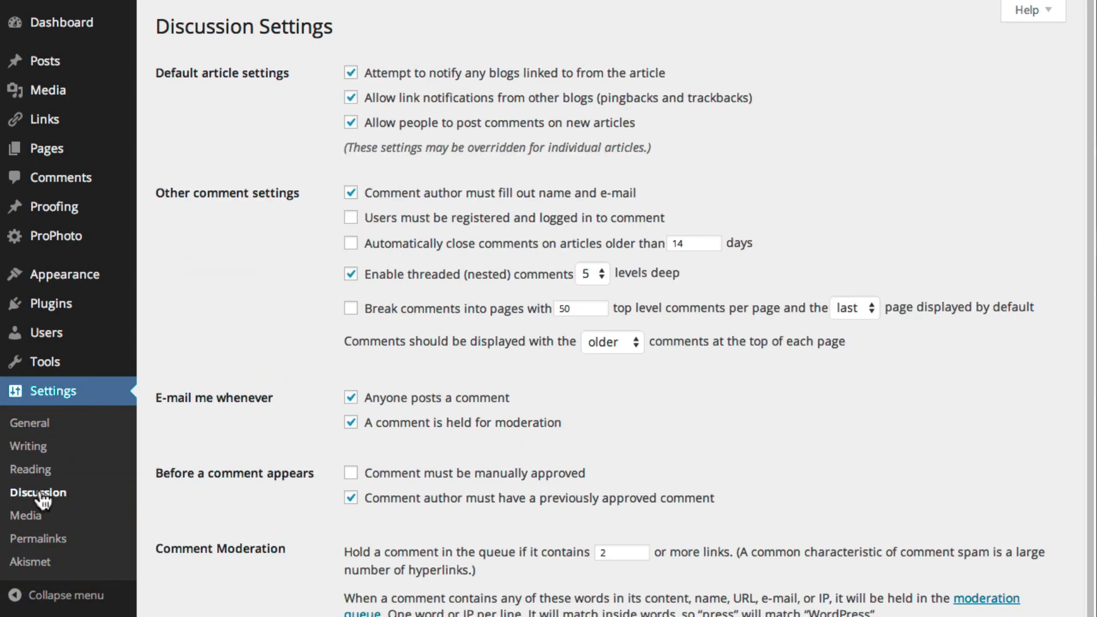
pyautogui.click(58, 544)
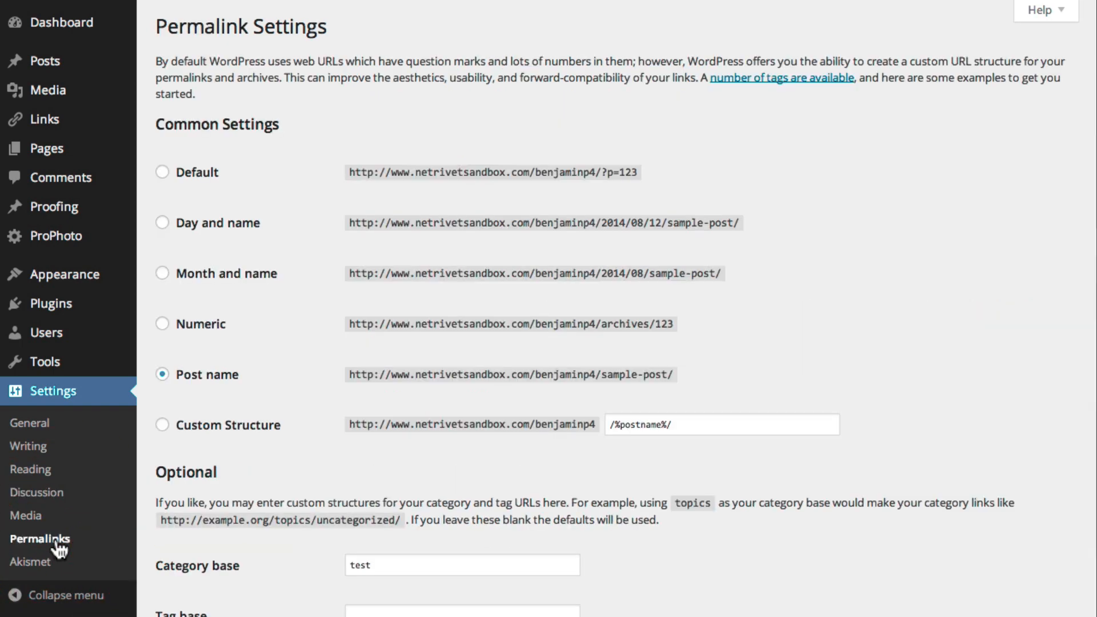